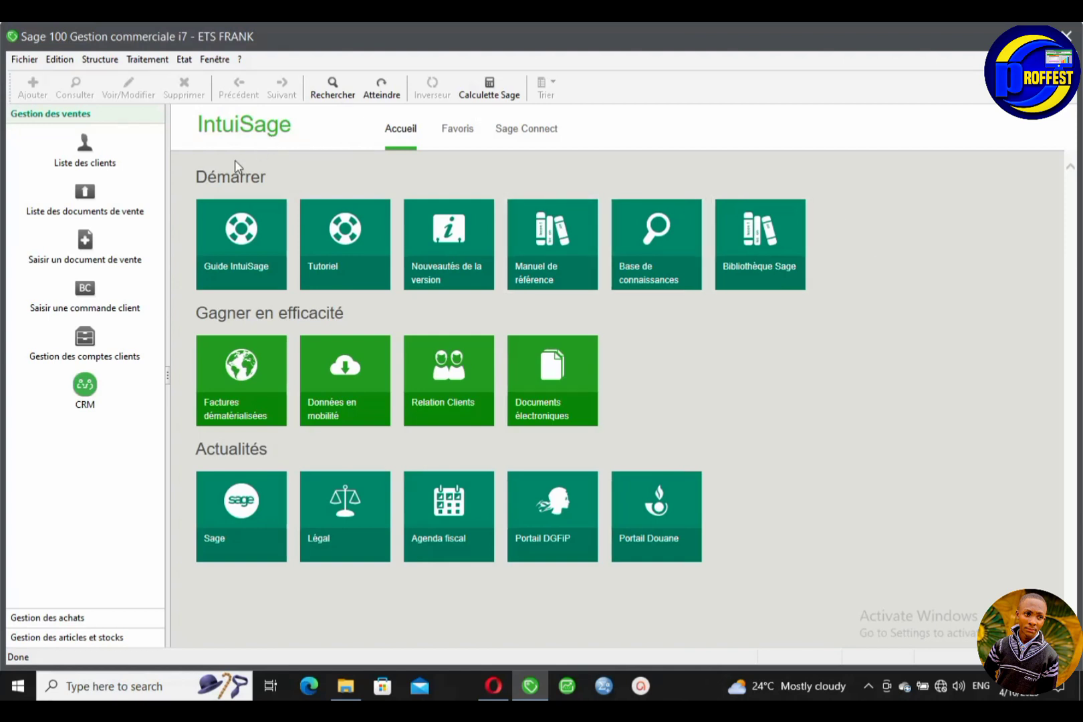
Step: Open the POINT DE VENTE storage depot record, review its identification and contact details, and close the record
click(101, 60)
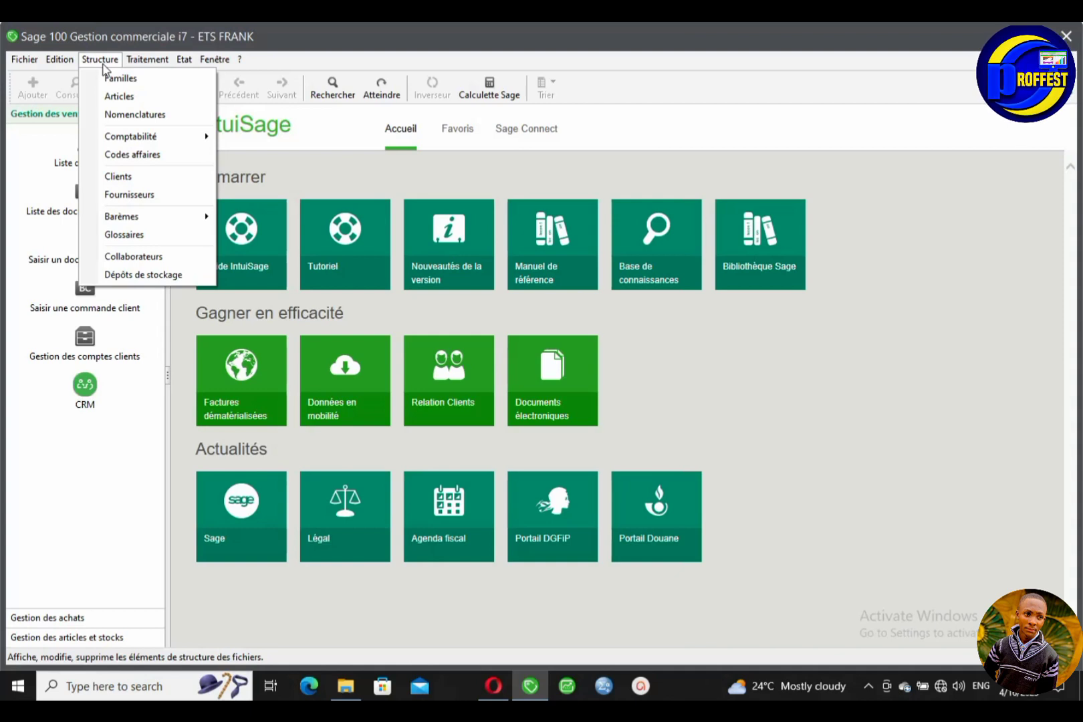
click(181, 276)
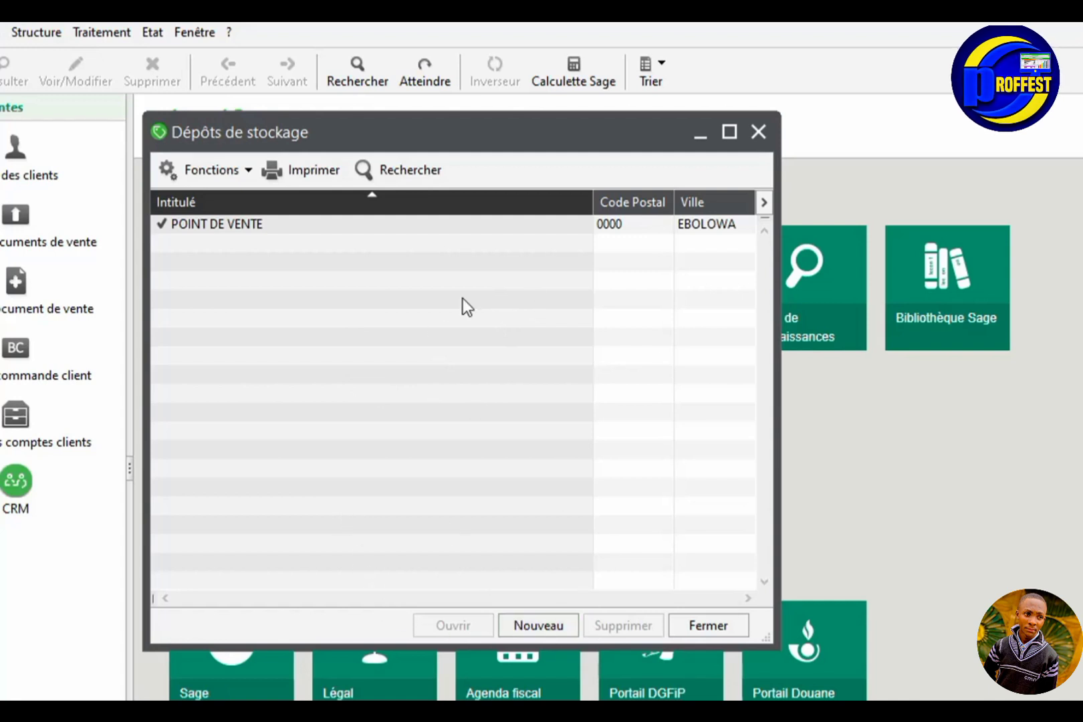
double_click(447, 223)
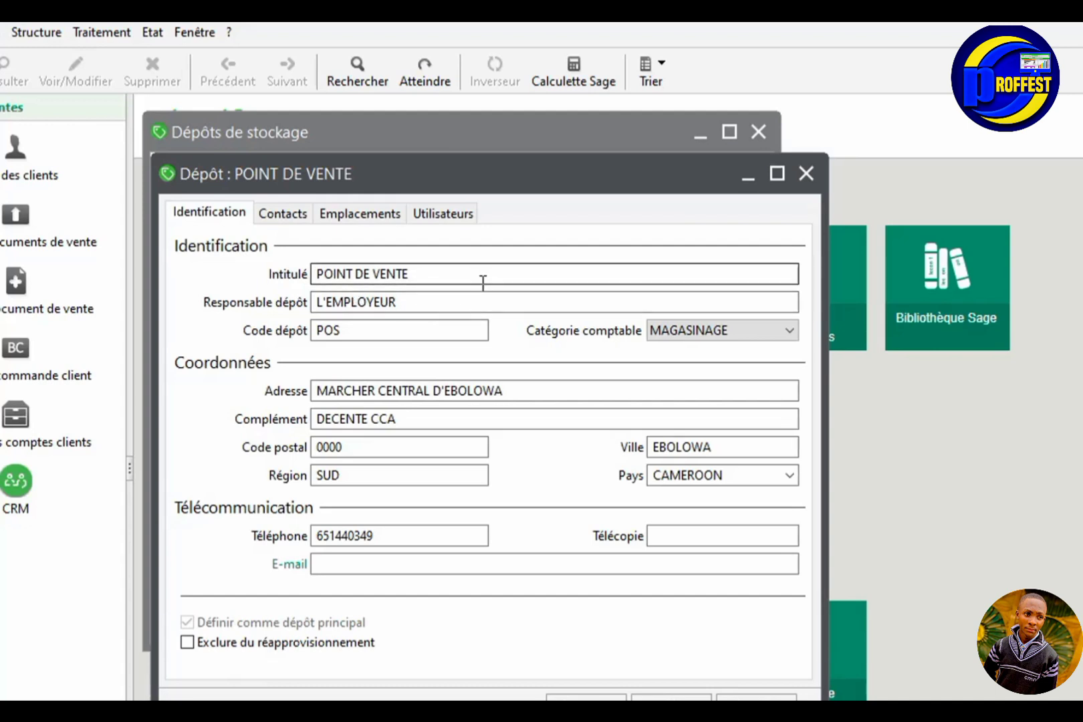
click(440, 279)
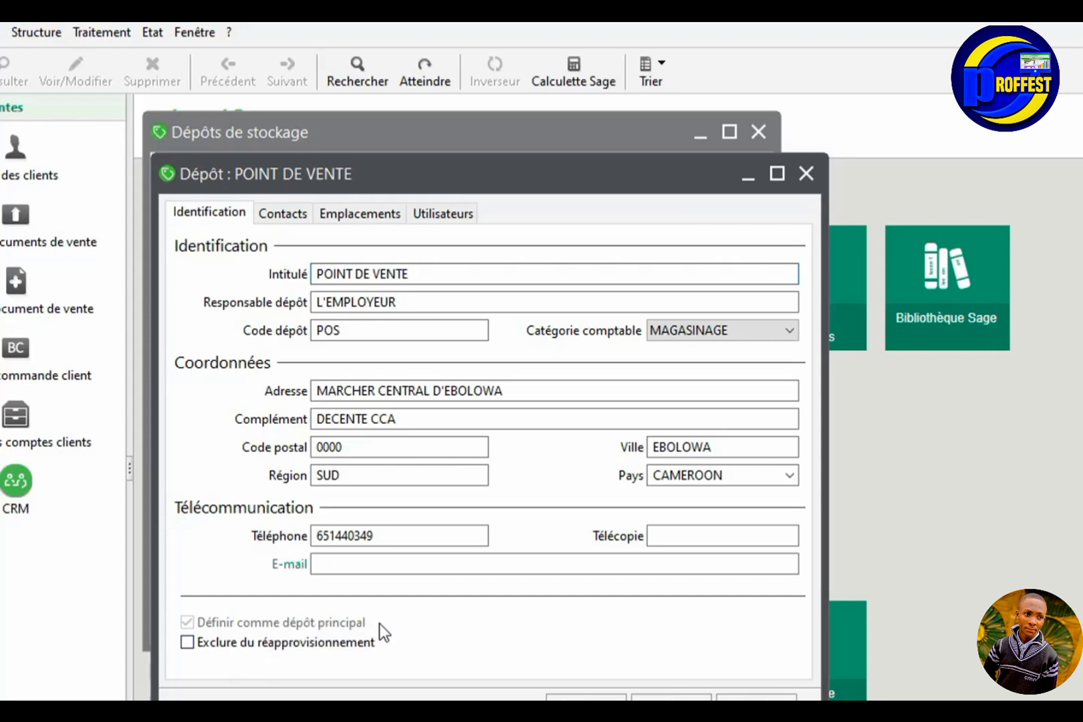
click(807, 173)
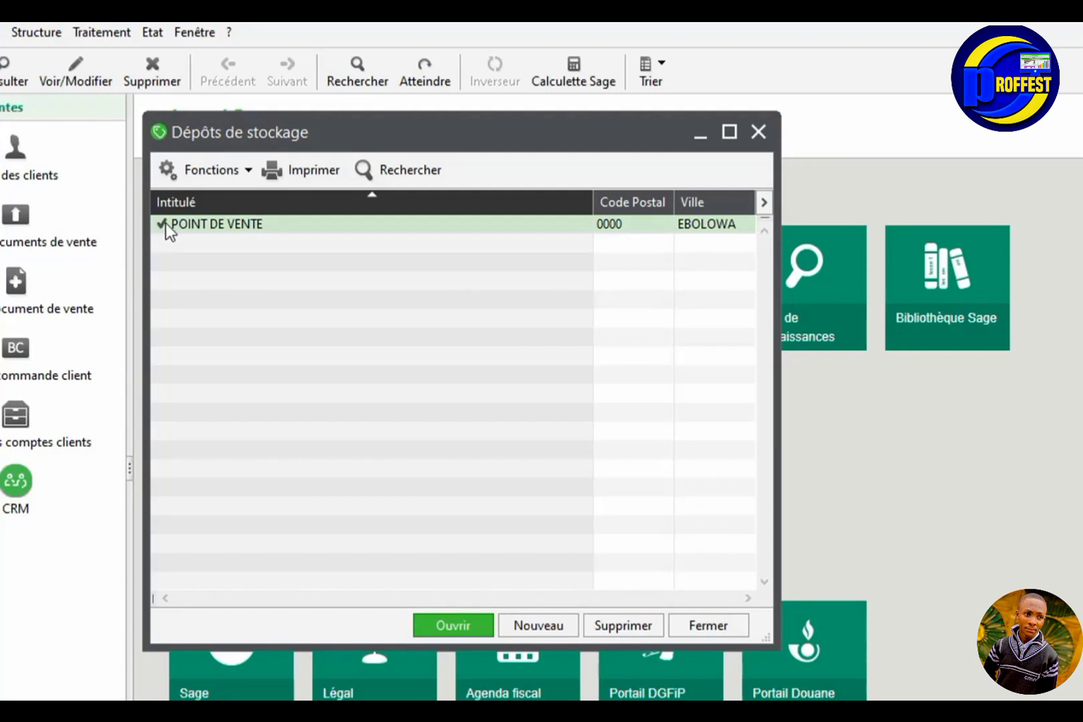
Step: Create a storage depot titled WAREHOUSE with the MAGASINAGE accounting category, save it and close the depot list
click(559, 628)
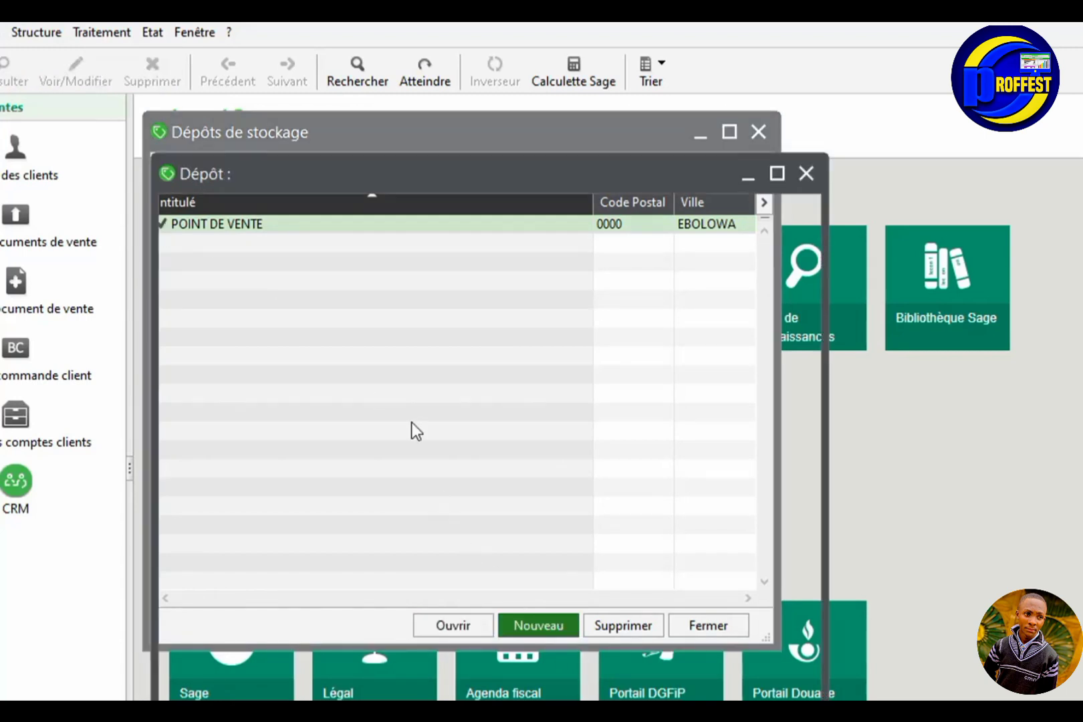
text(WARE)
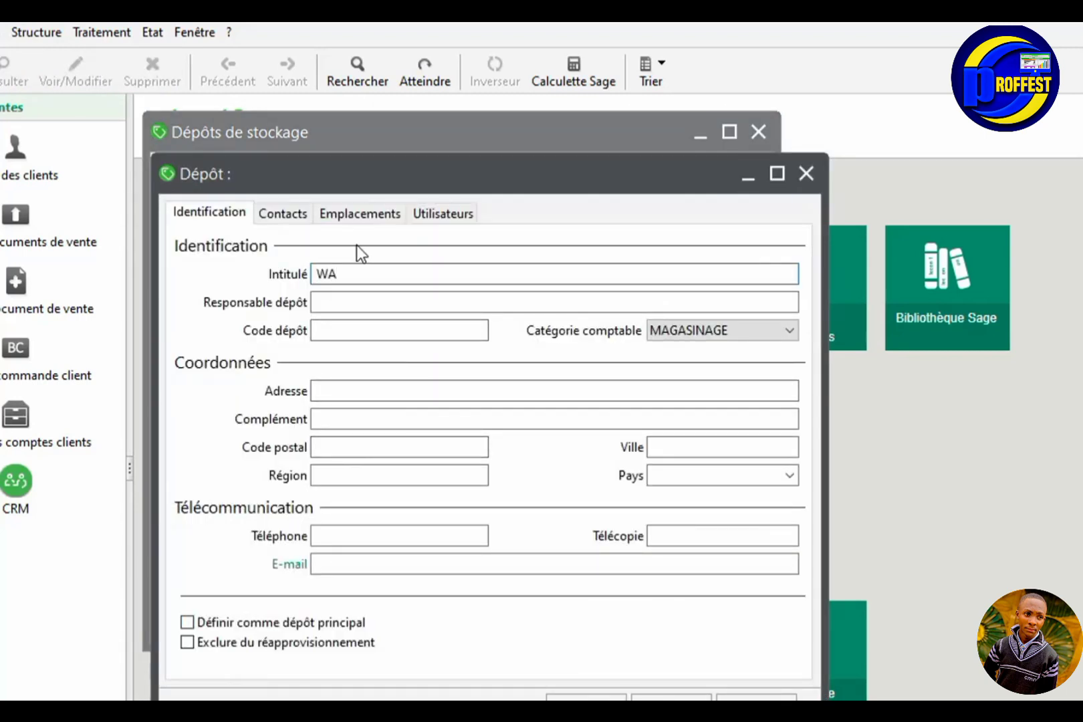
text(HOUSE)
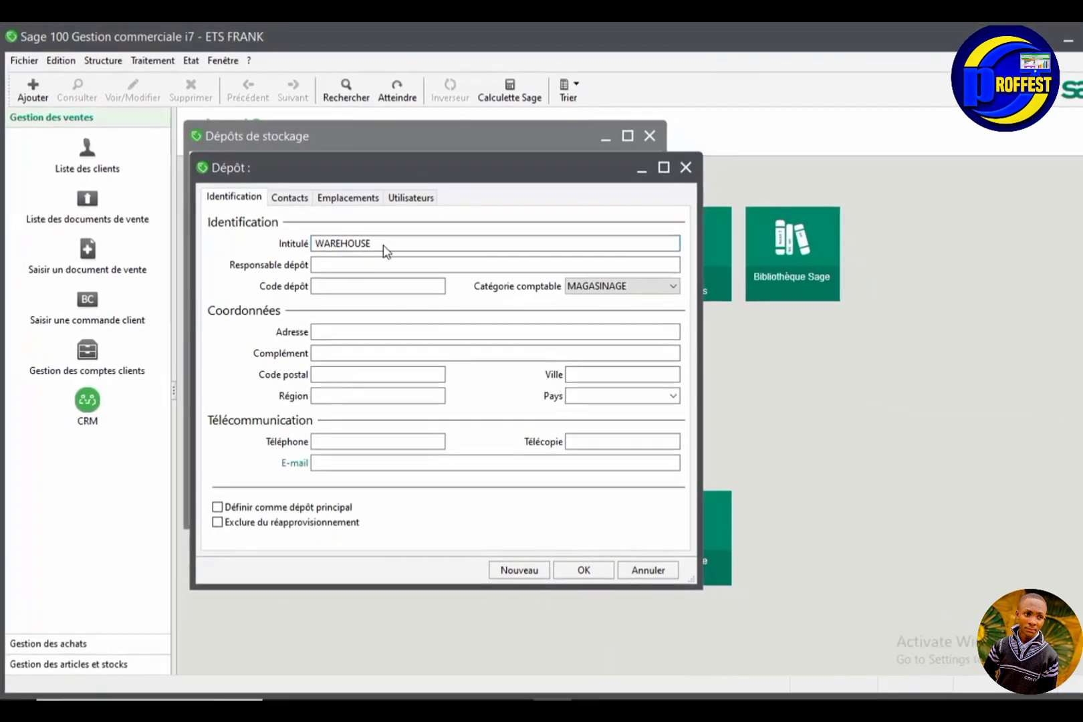
click(393, 297)
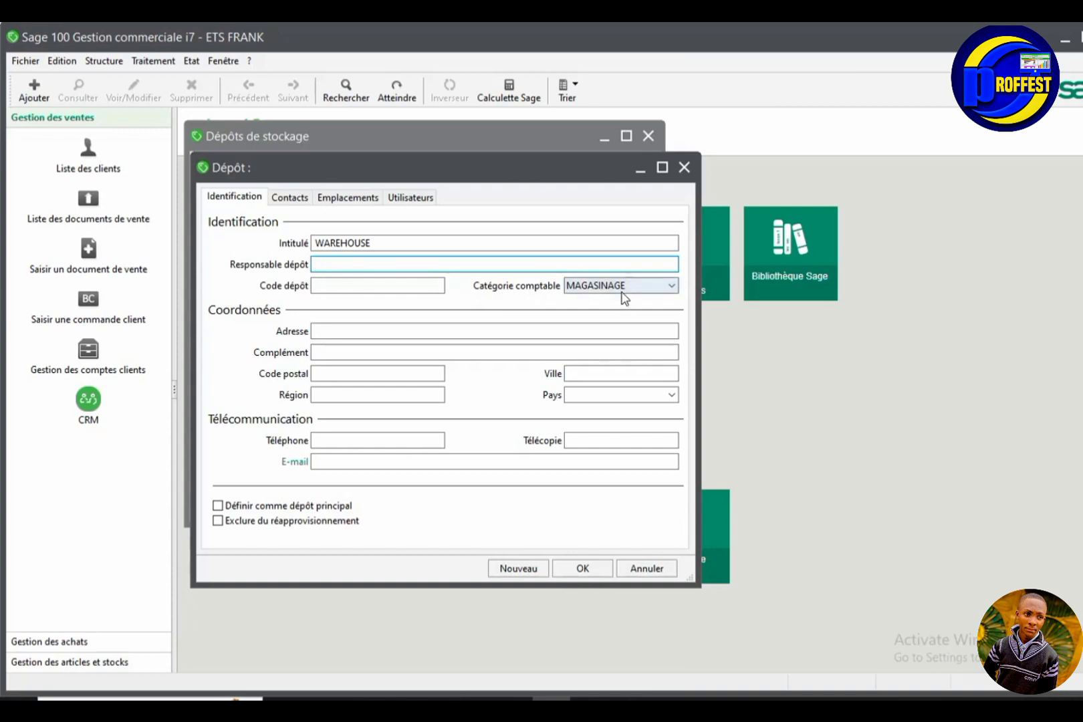
click(672, 286)
click(675, 286)
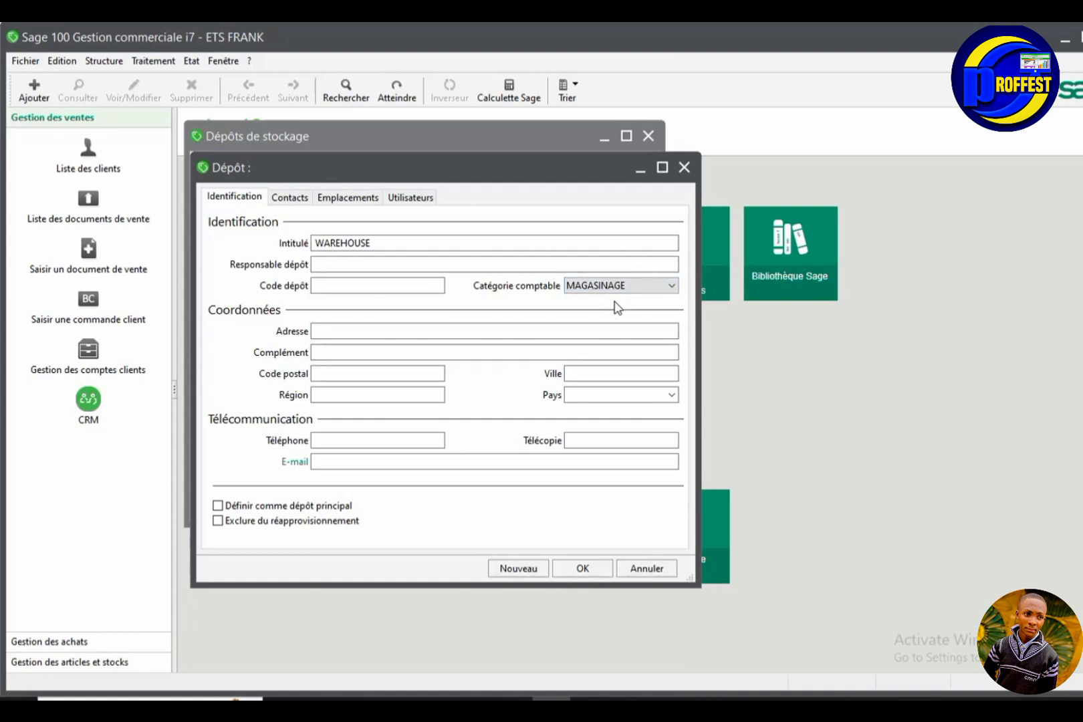
drag(465, 164, 656, 190)
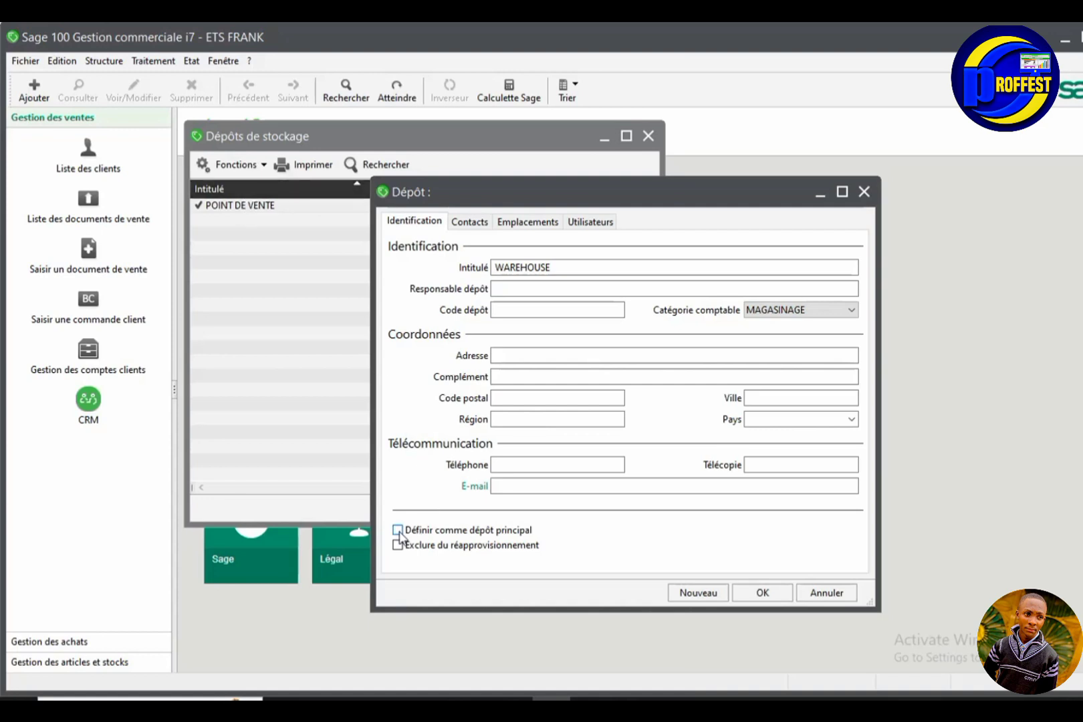
drag(566, 196, 602, 172)
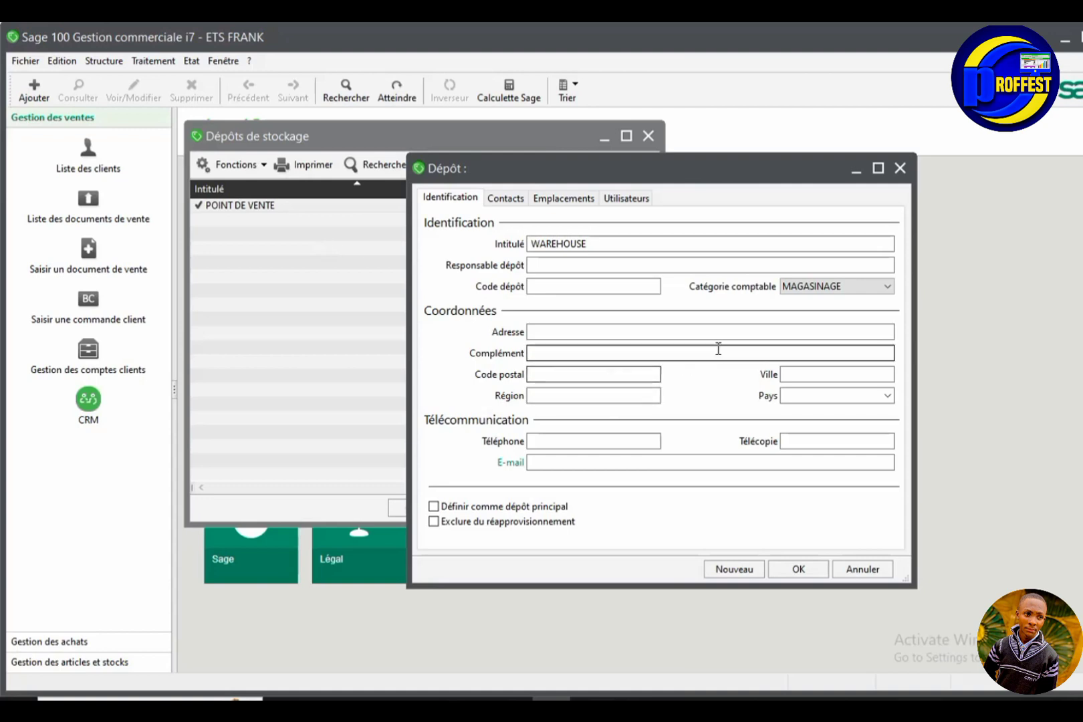
click(813, 572)
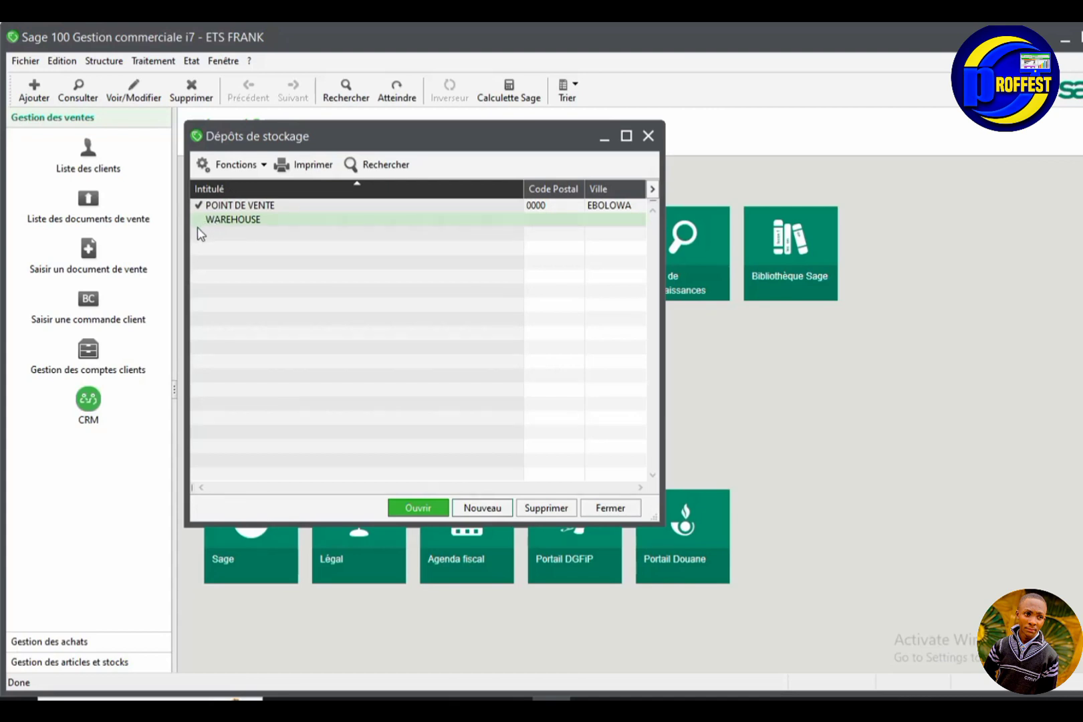
click(654, 137)
Step: Display the client list and the supplier list to review the registered accounts, and close both
click(113, 62)
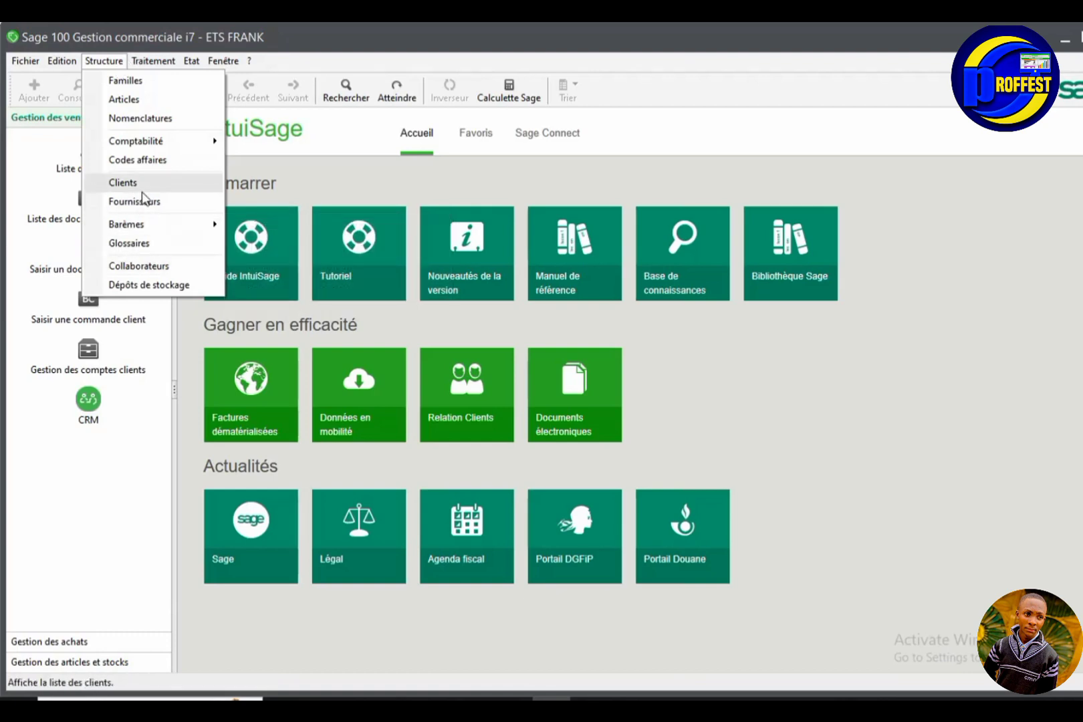
click(140, 184)
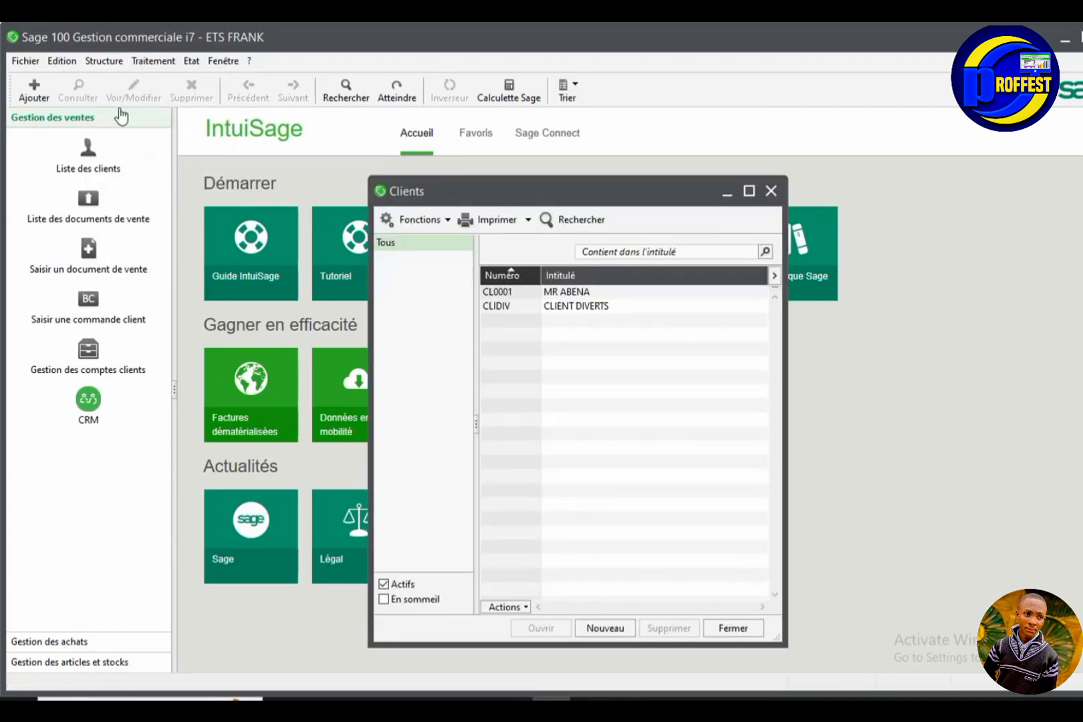
click(100, 61)
click(138, 186)
click(107, 61)
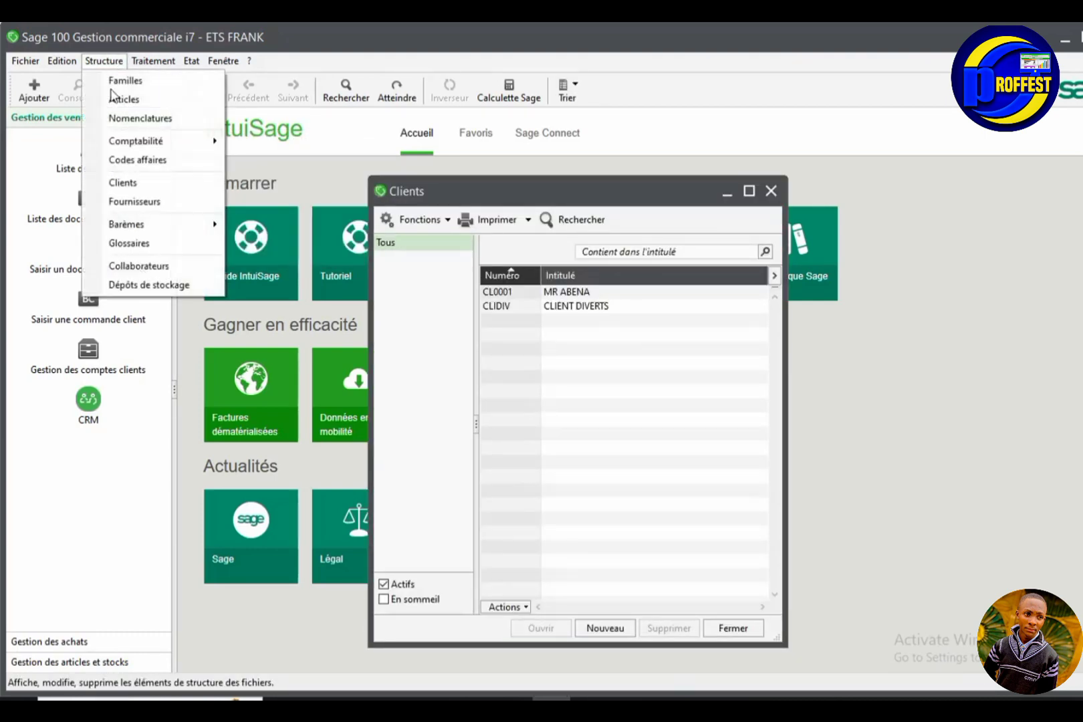
click(128, 201)
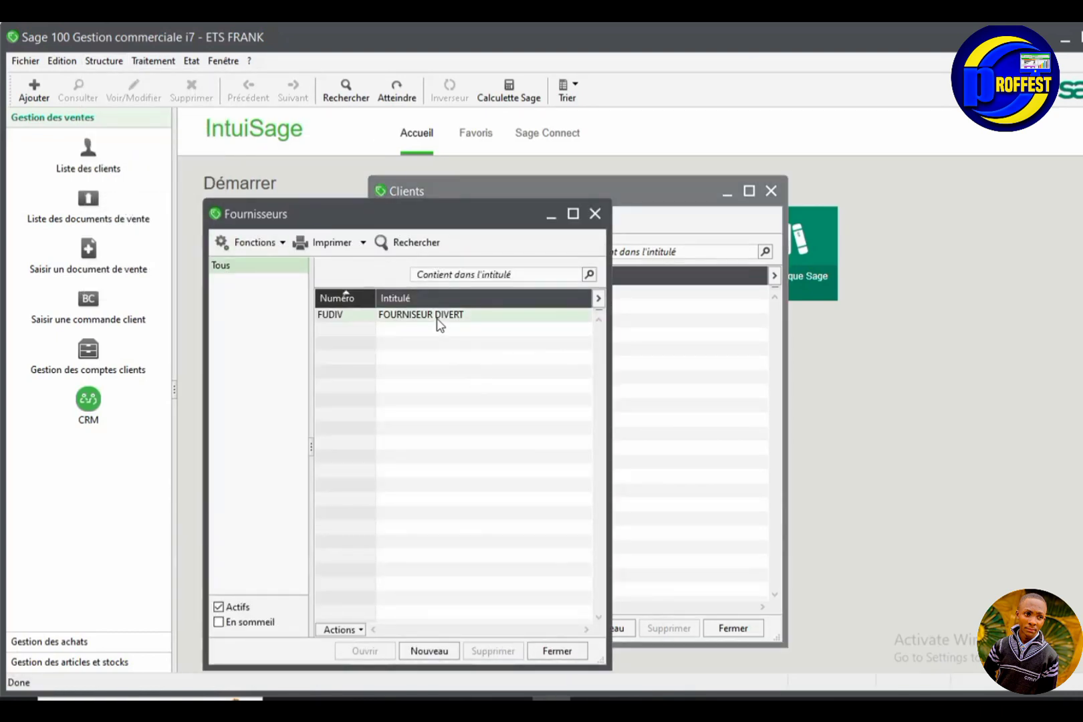
click(661, 292)
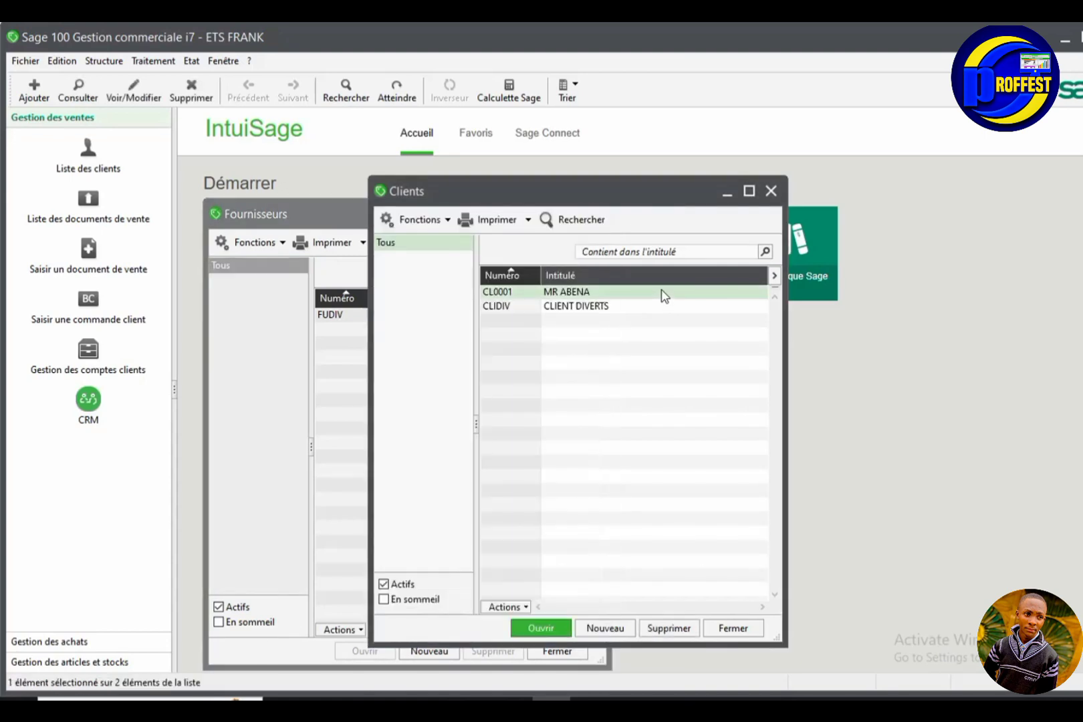
click(770, 191)
click(595, 214)
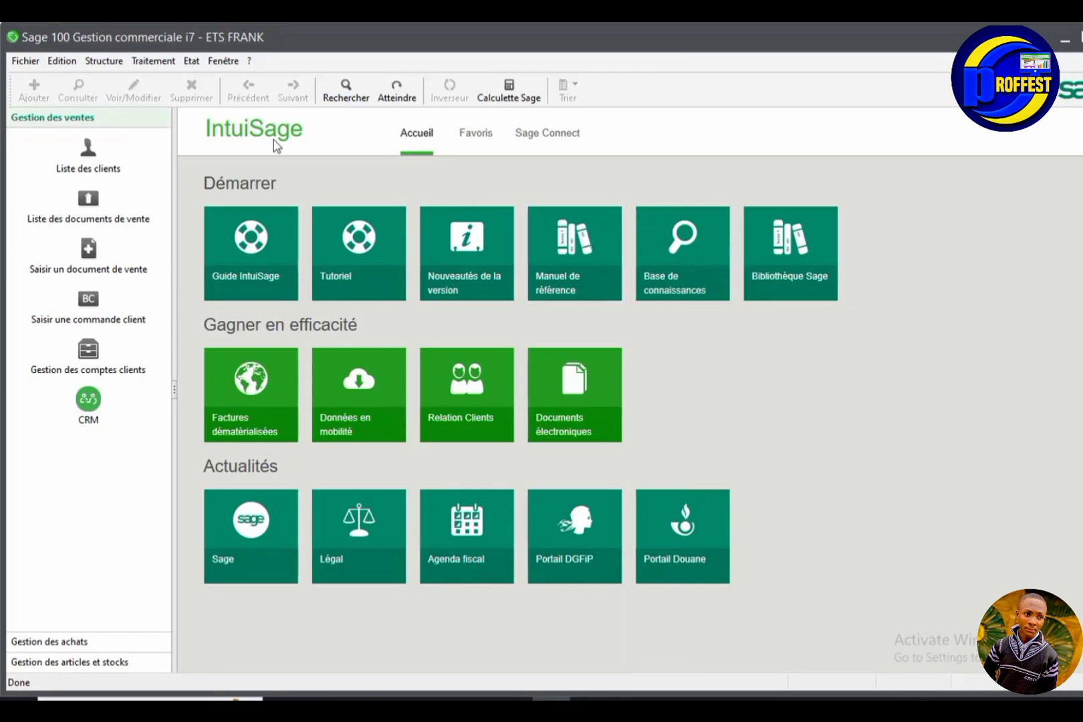
Step: Browse the article list, open the 24H PARFUM 100ML article record to review it, and close the record
click(103, 63)
click(120, 98)
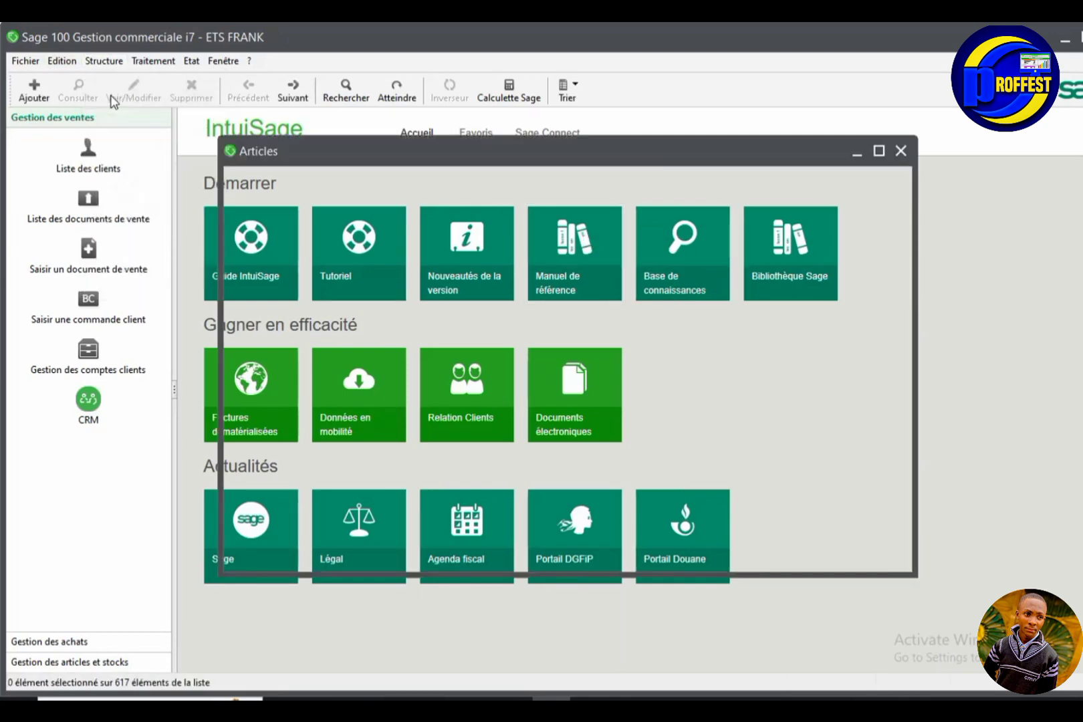
scroll(547, 306, down, 12)
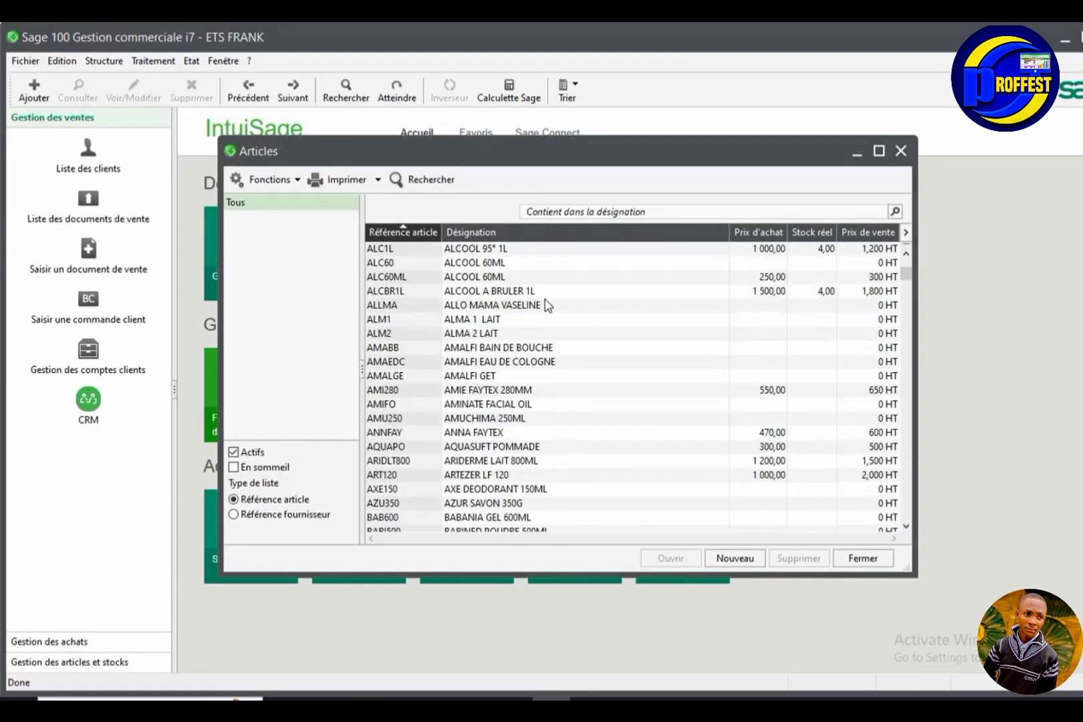
scroll(546, 306, up, 12)
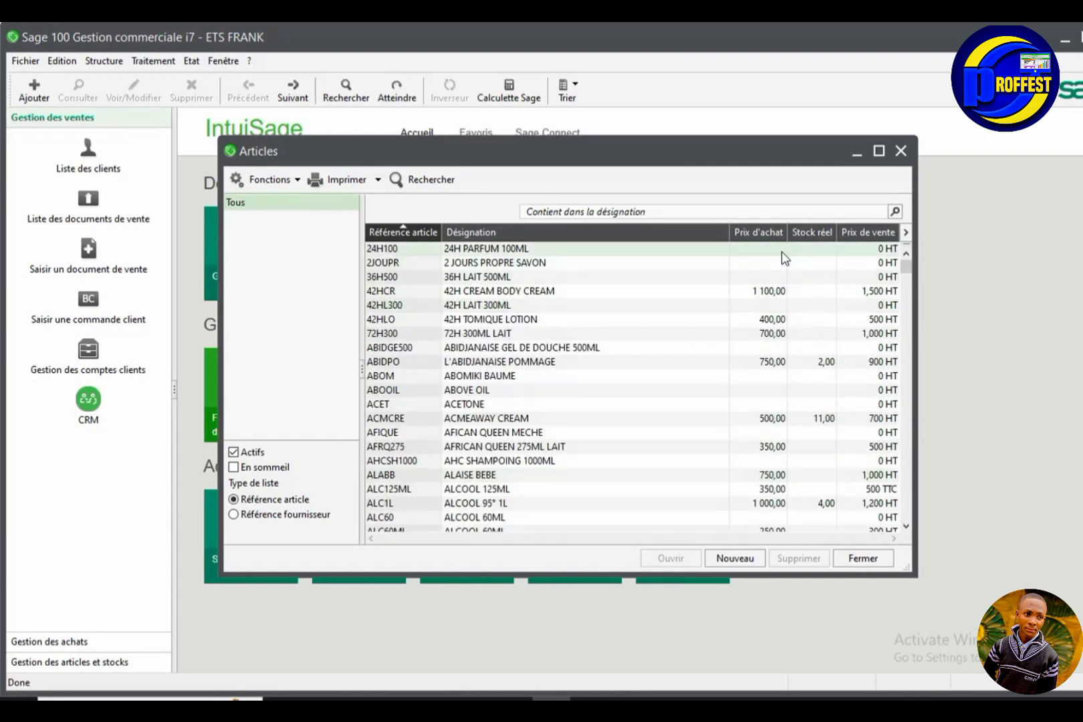
double_click(735, 254)
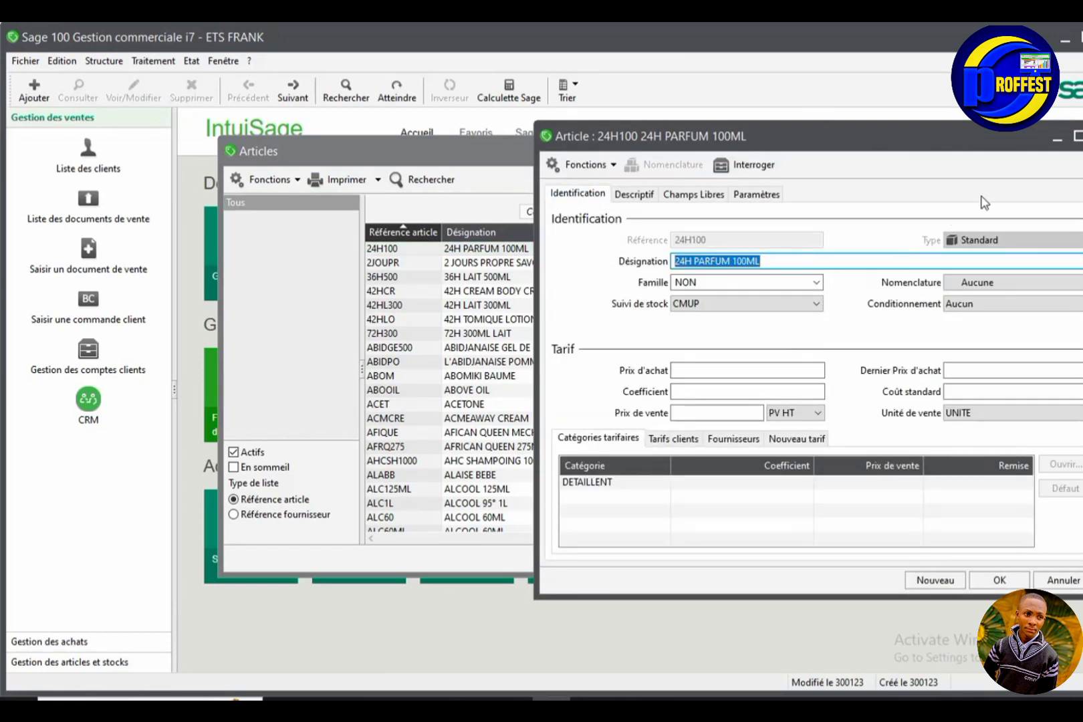
click(1082, 136)
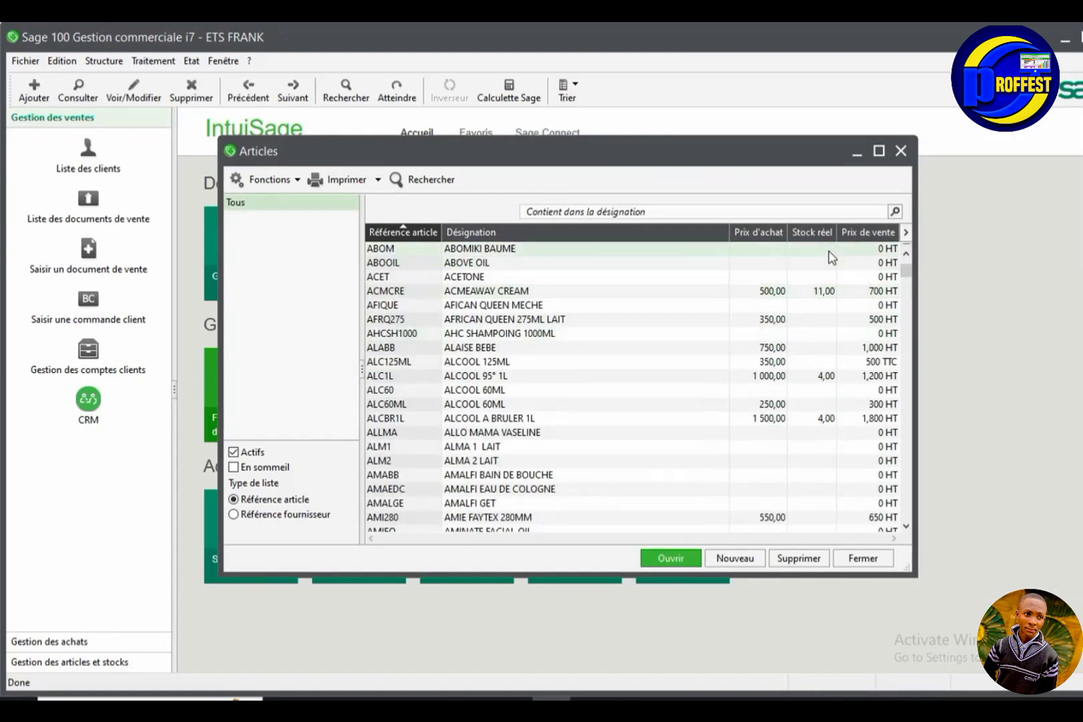
Step: Examine the purchase price, actual stock and selling price columns of the article list, and close the list
scroll(826, 268, up, 3)
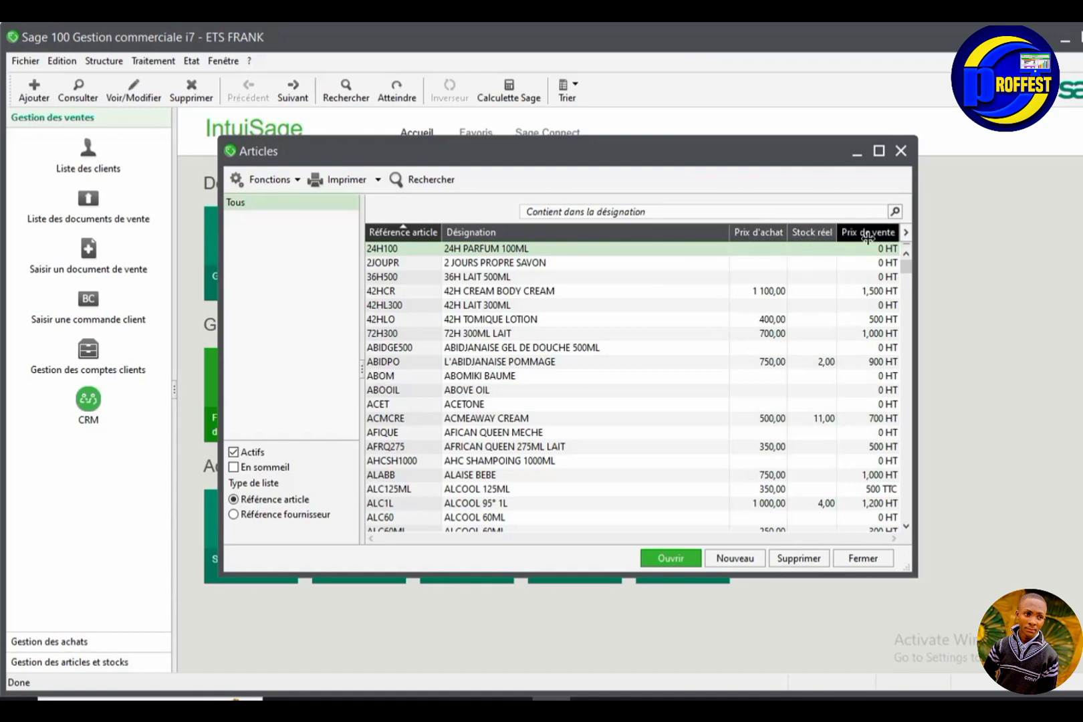
scroll(772, 348, down, 8)
scroll(810, 388, down, 13)
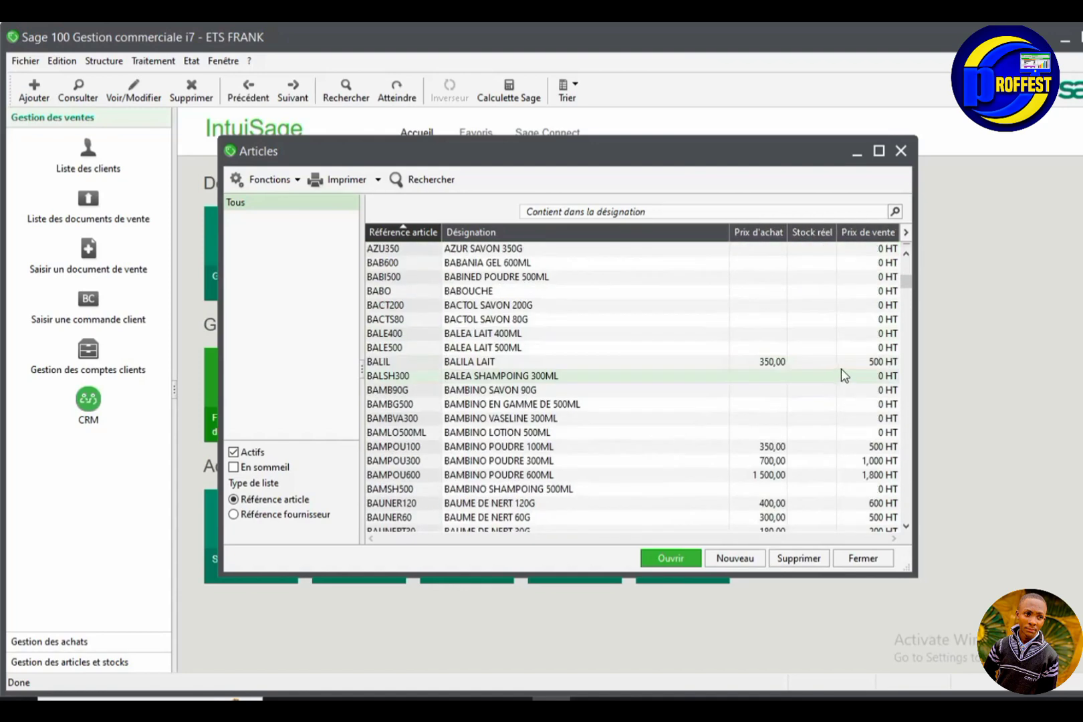
scroll(852, 362, up, 5)
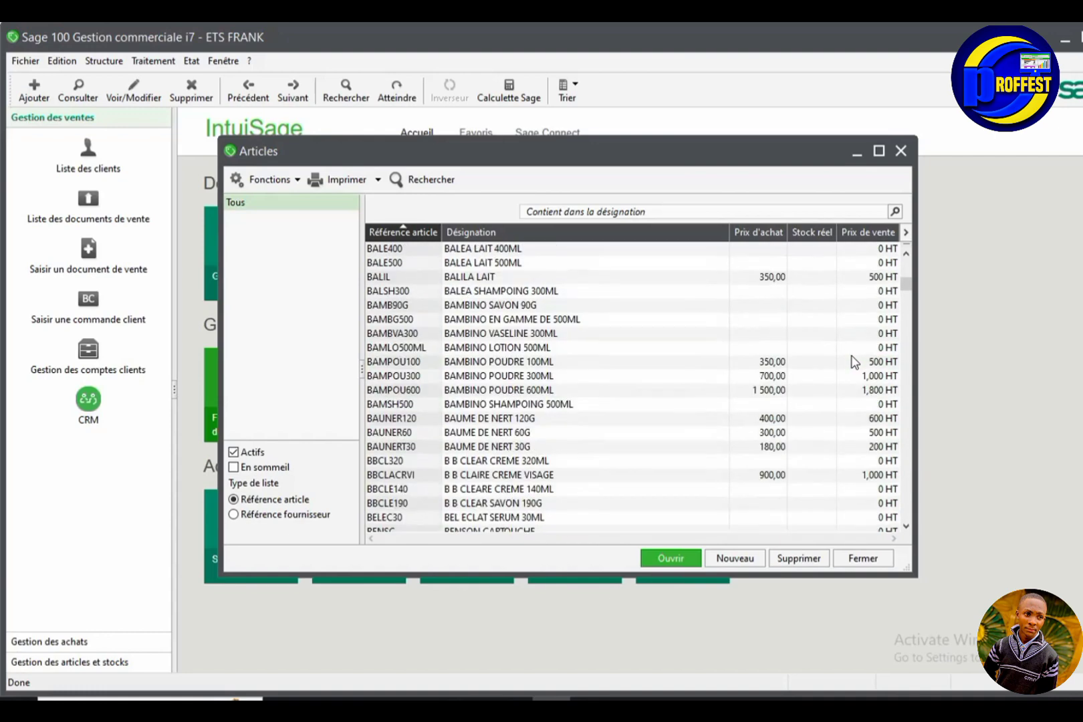
click(900, 151)
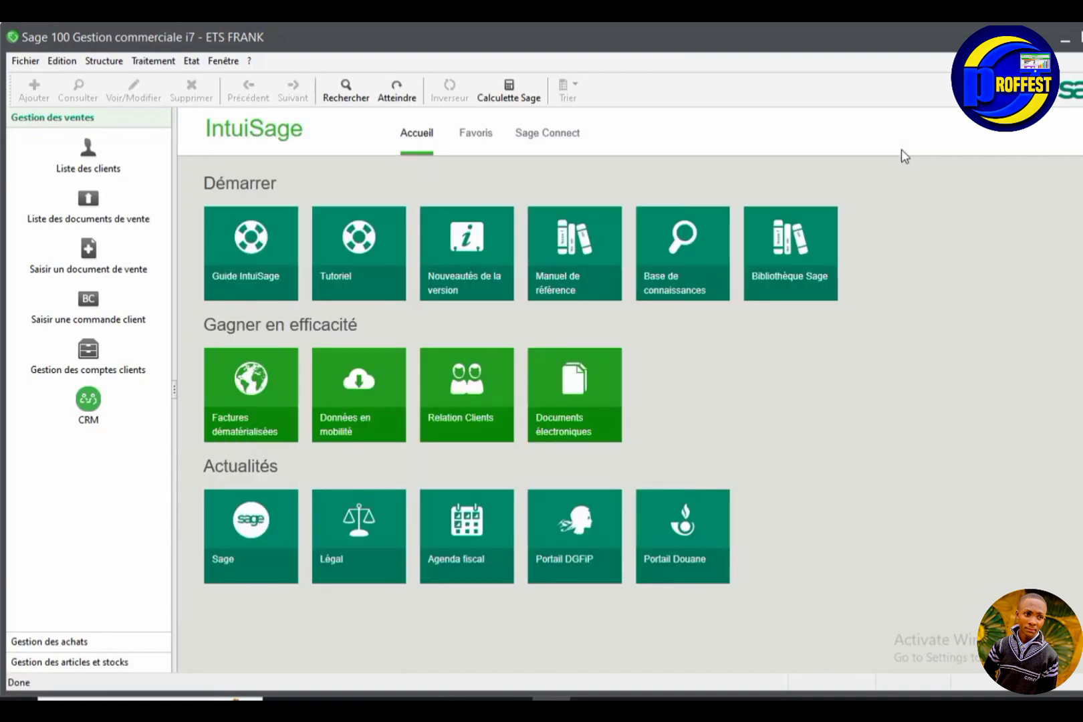
Step: Review the document types available for a new purchase document, including Facture, and leave the purchase documents without adding one
click(142, 62)
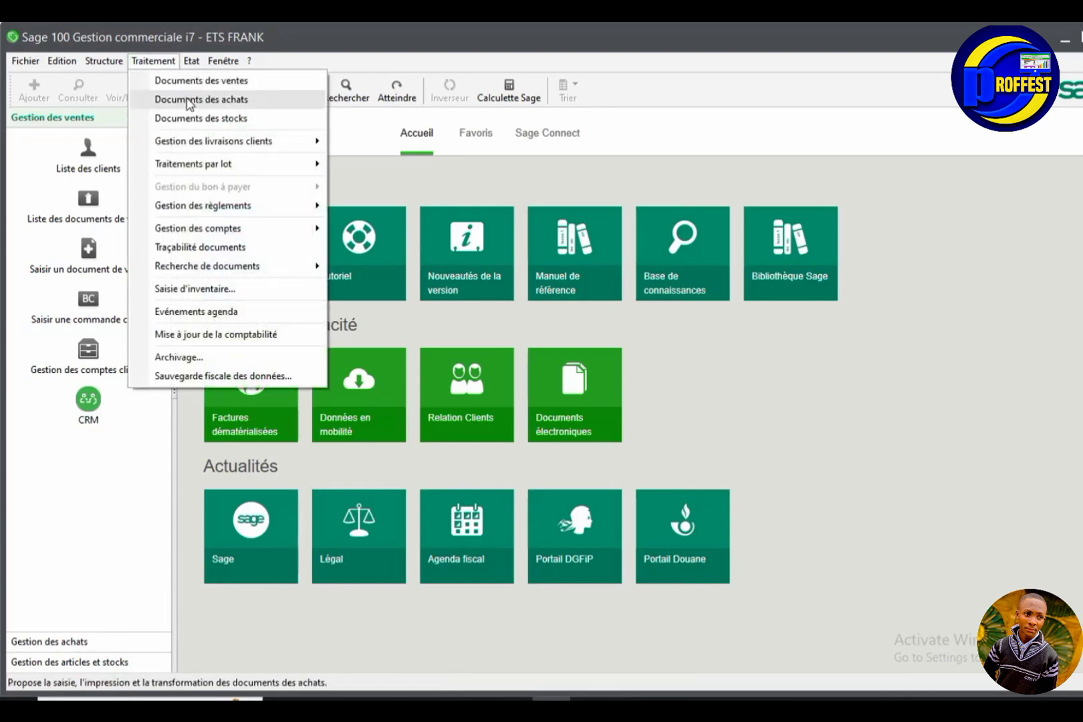
click(190, 102)
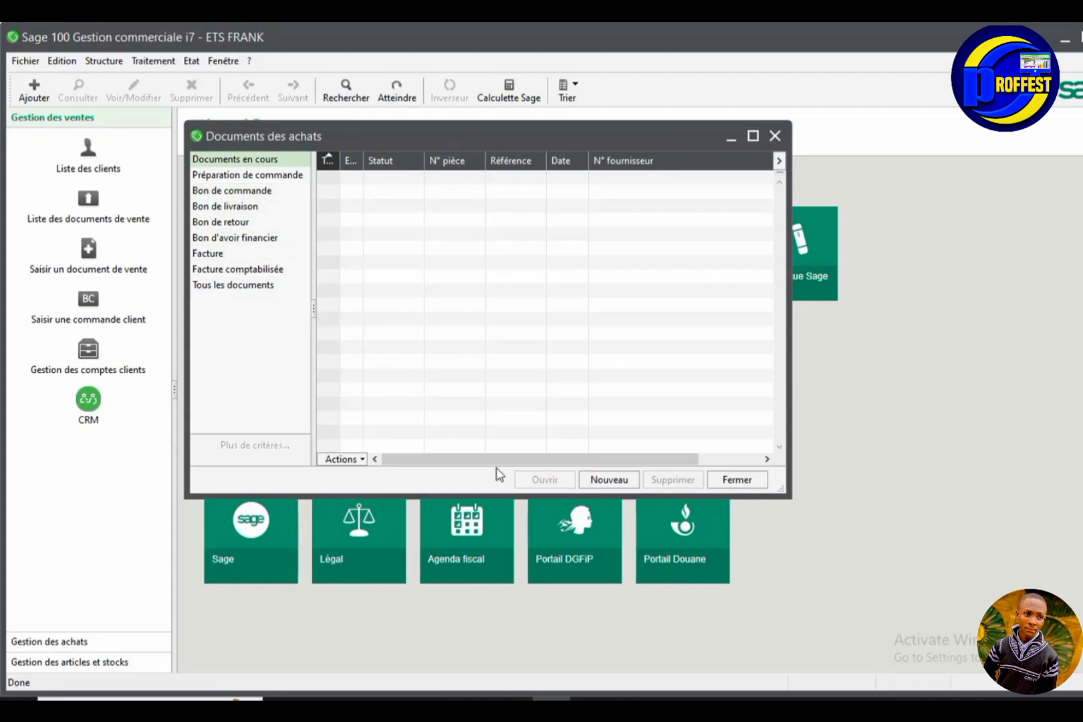
click(608, 478)
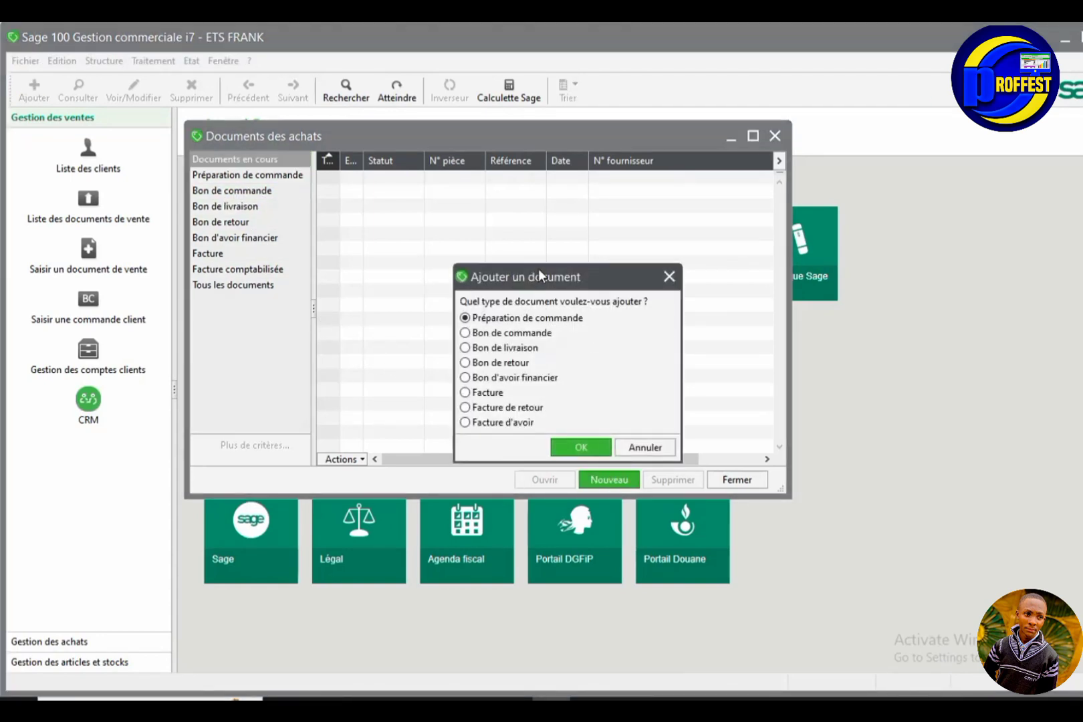
drag(540, 276, 538, 213)
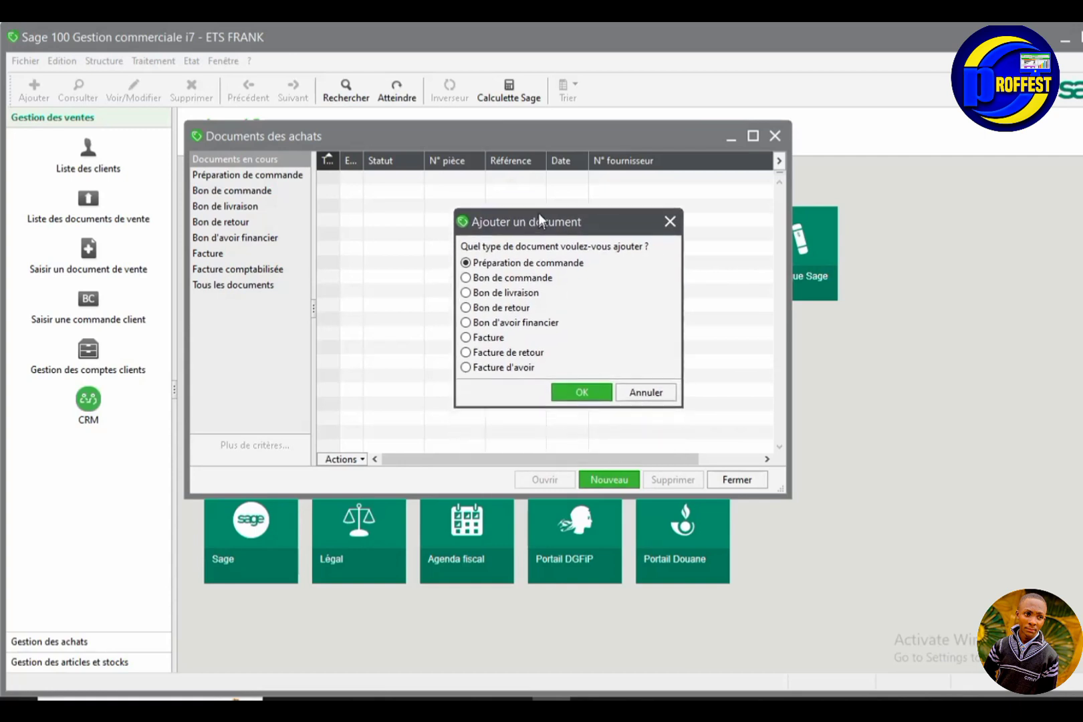
click(491, 333)
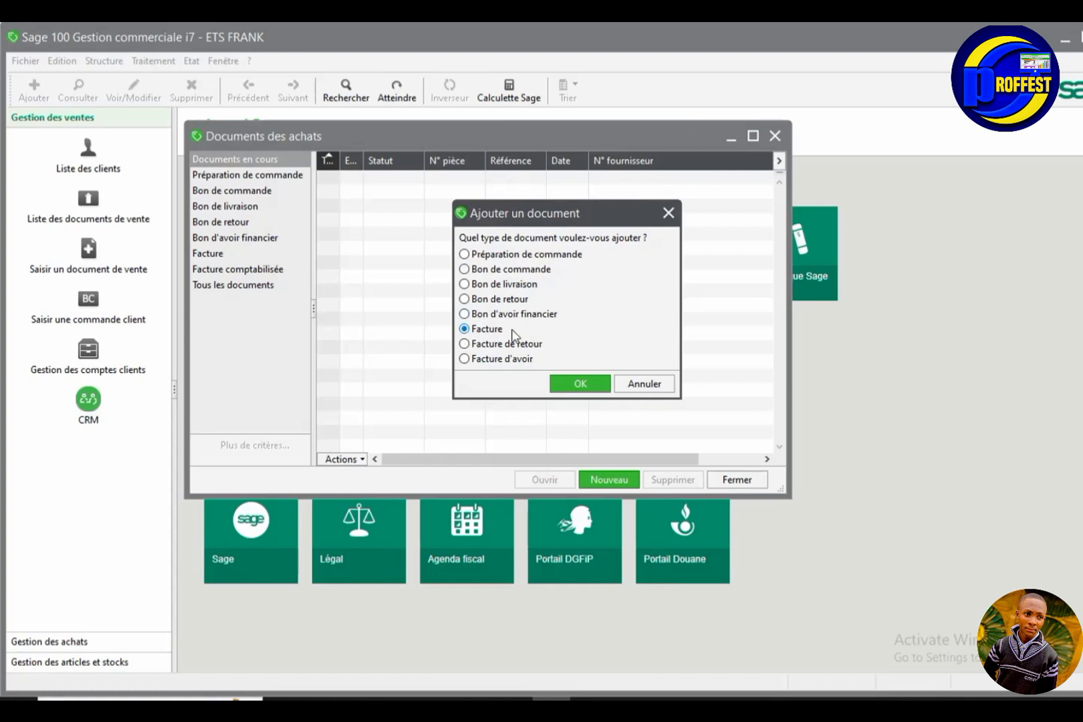
click(661, 220)
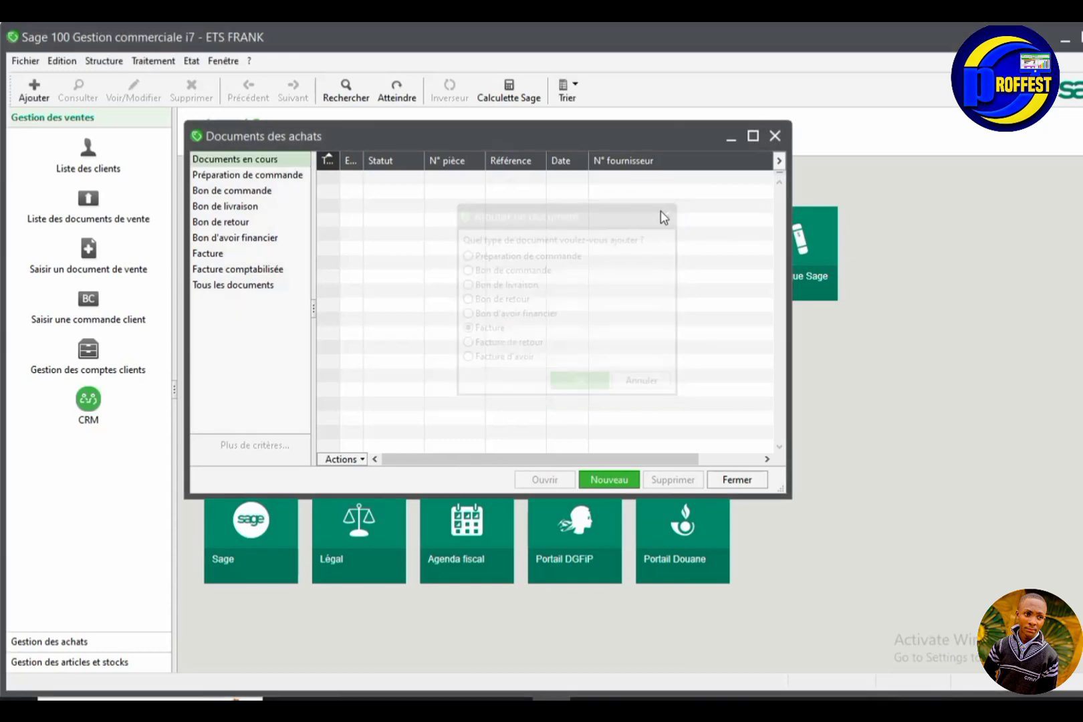
key(Escape)
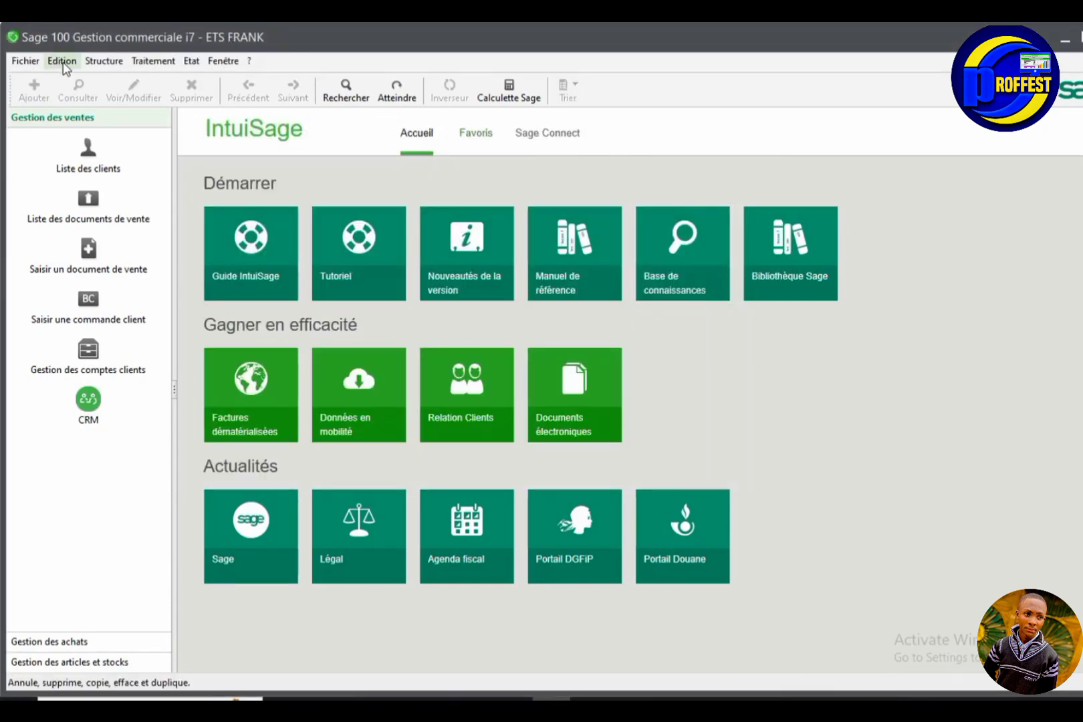
Step: Create a new purchase document of type Facture and maximize its window
click(153, 61)
click(214, 99)
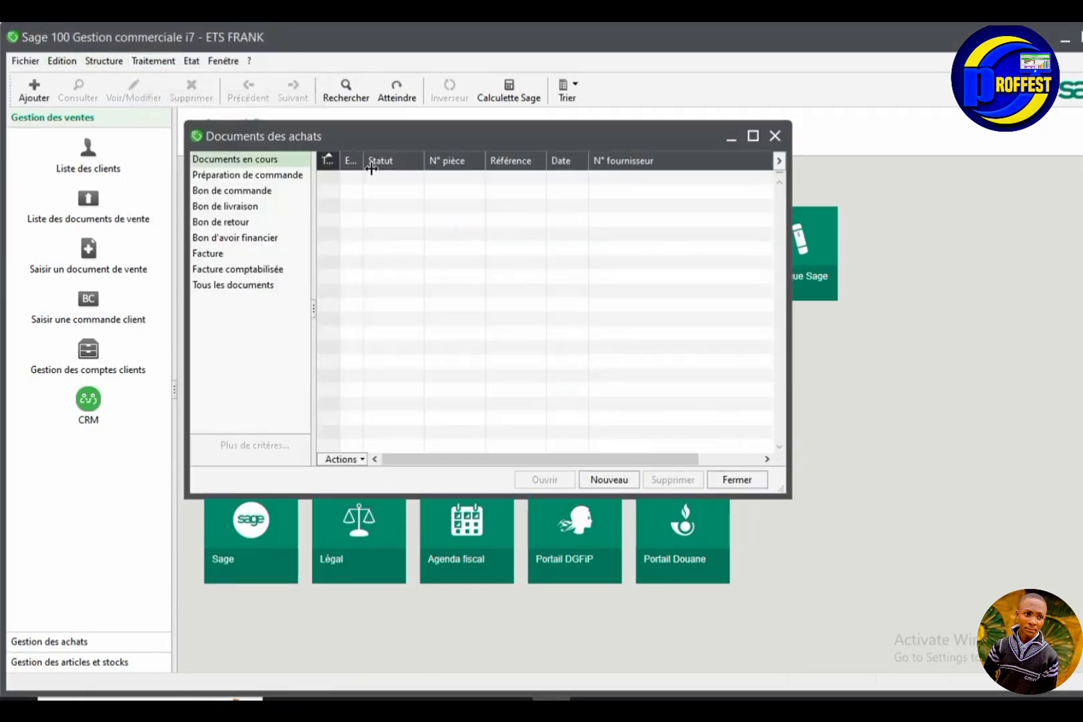
click(618, 484)
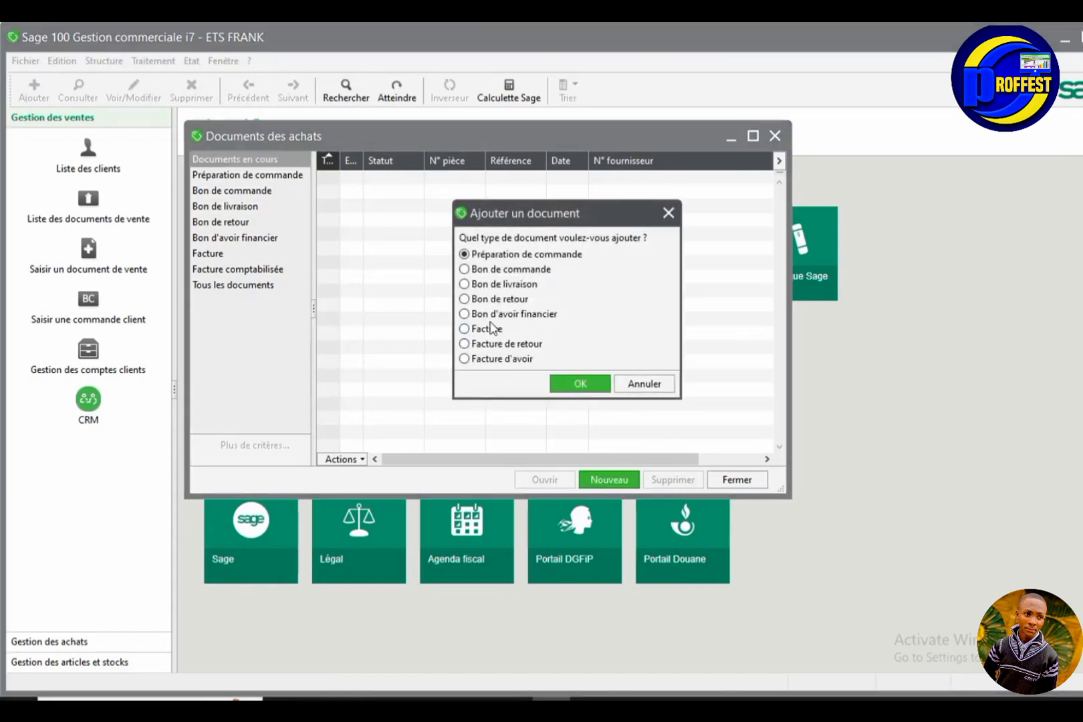
click(496, 328)
click(589, 385)
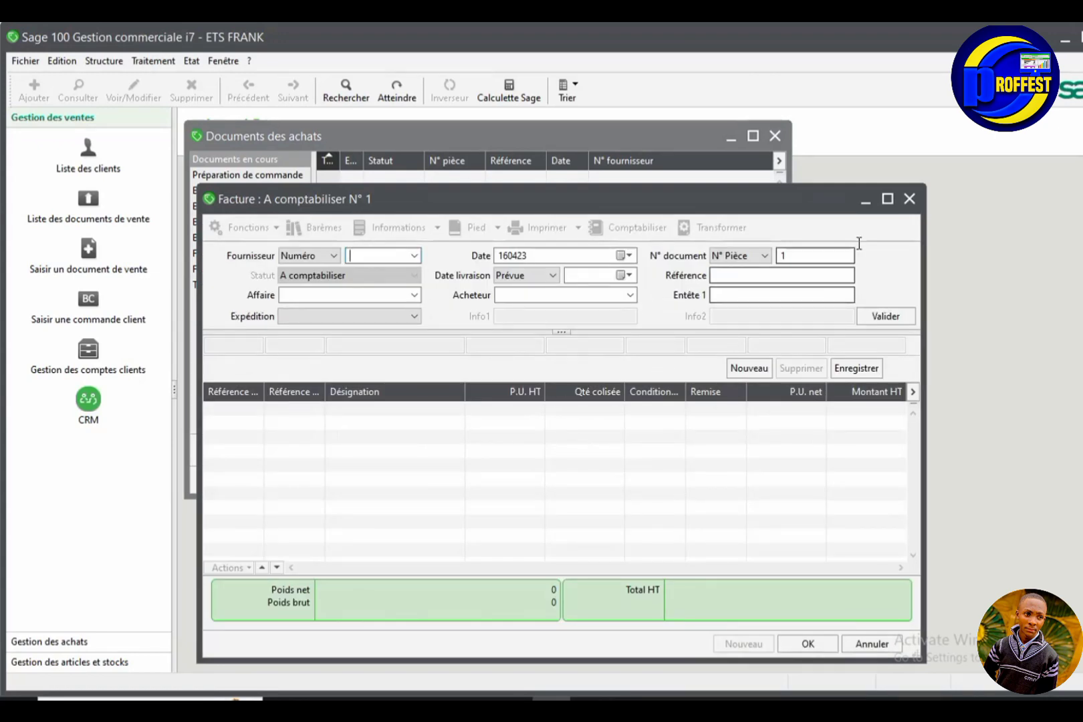
click(887, 199)
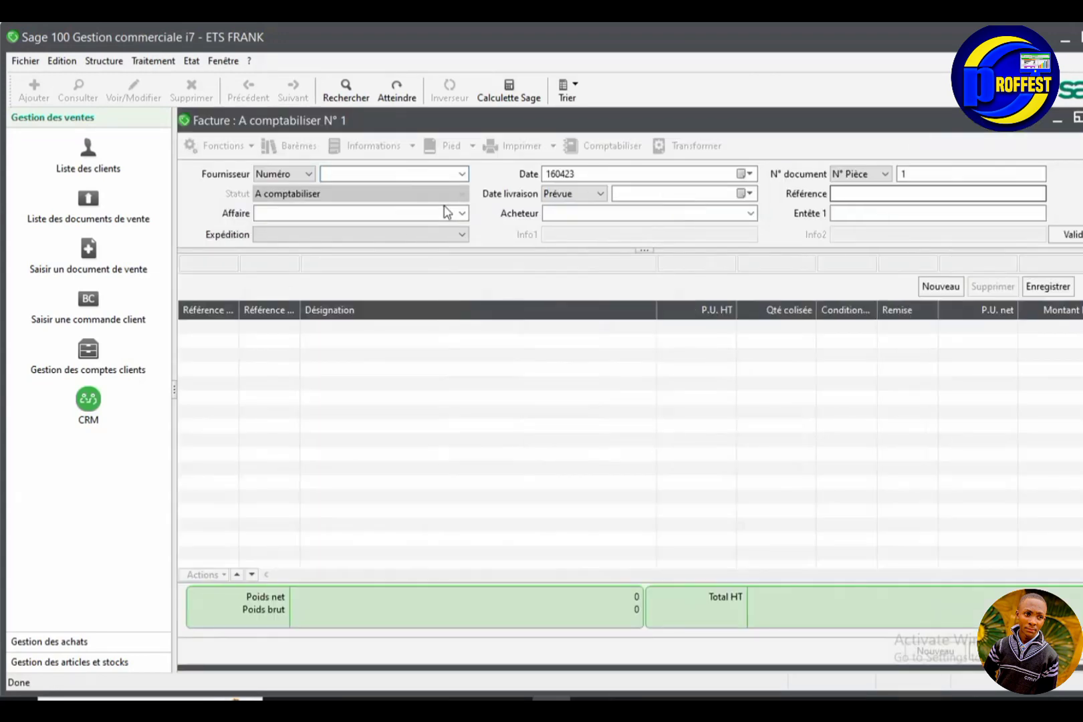
Step: Set the invoice's supplier to FUDIV, leave the reference blank, and validate the document header
click(461, 175)
click(388, 176)
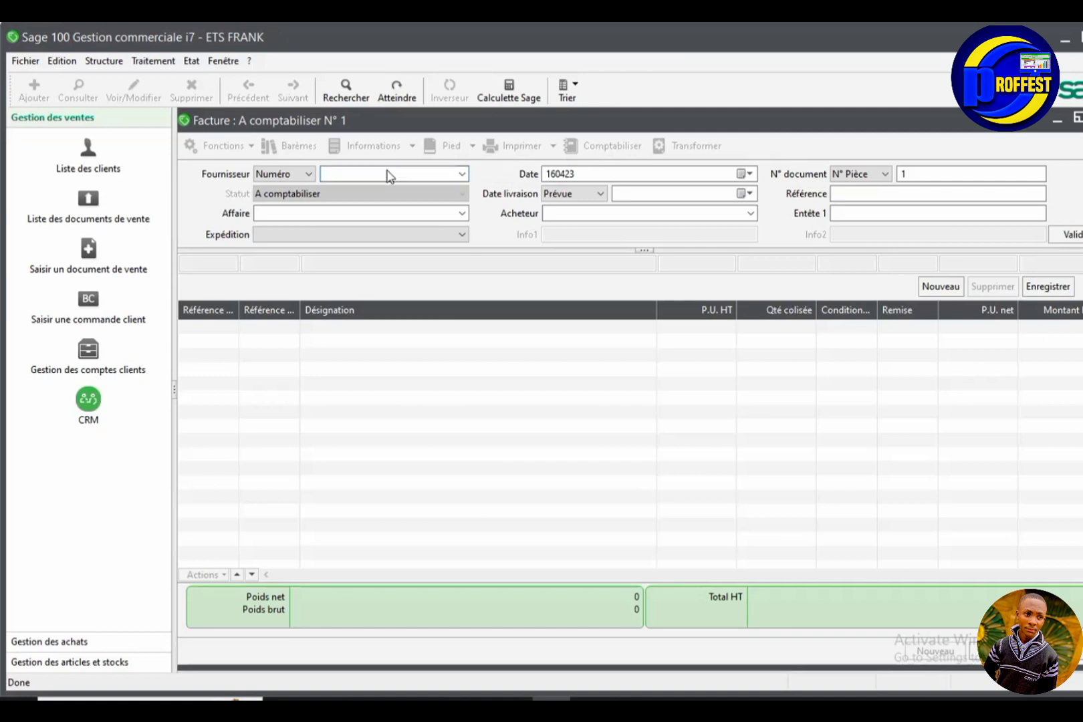
click(104, 61)
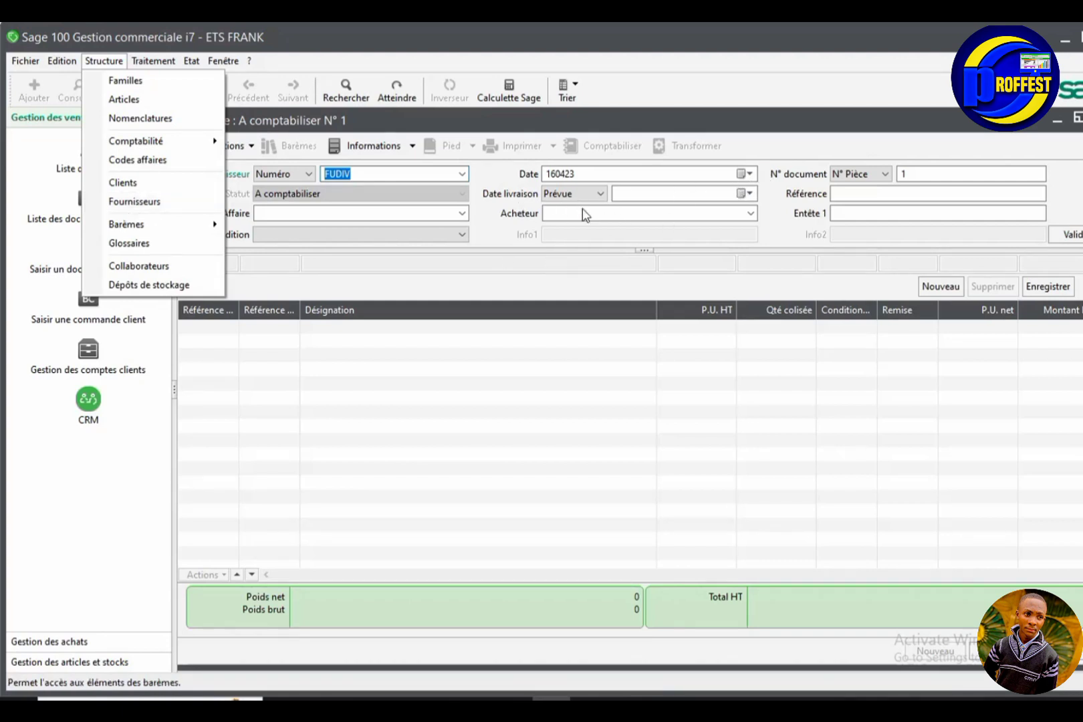
click(645, 261)
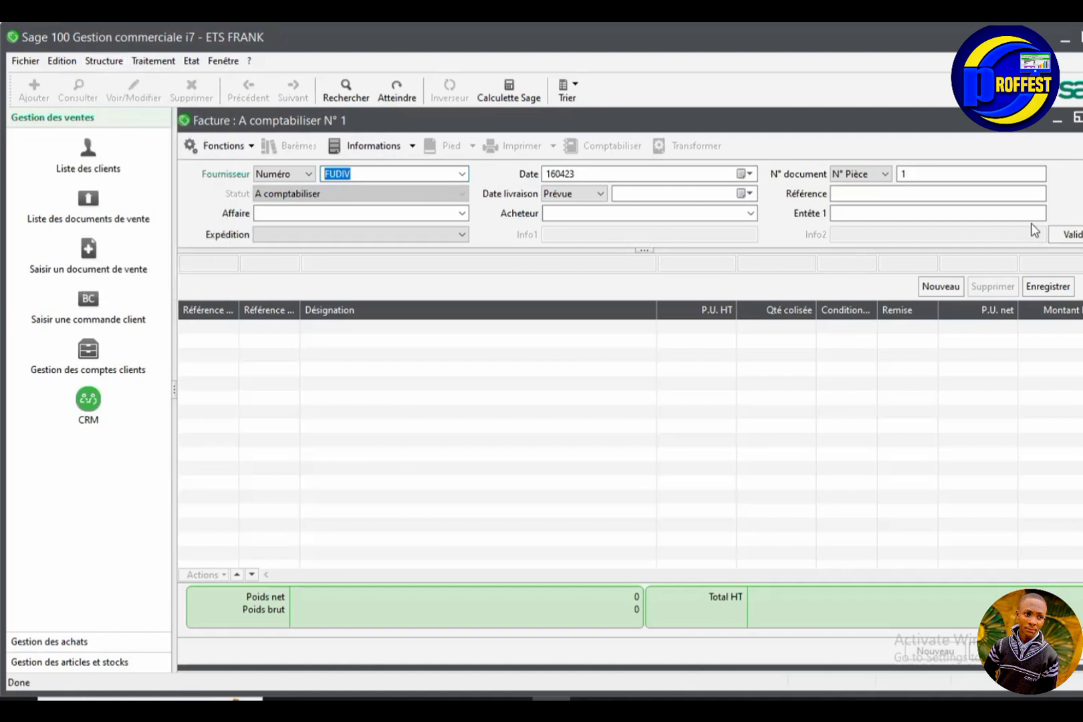
click(862, 194)
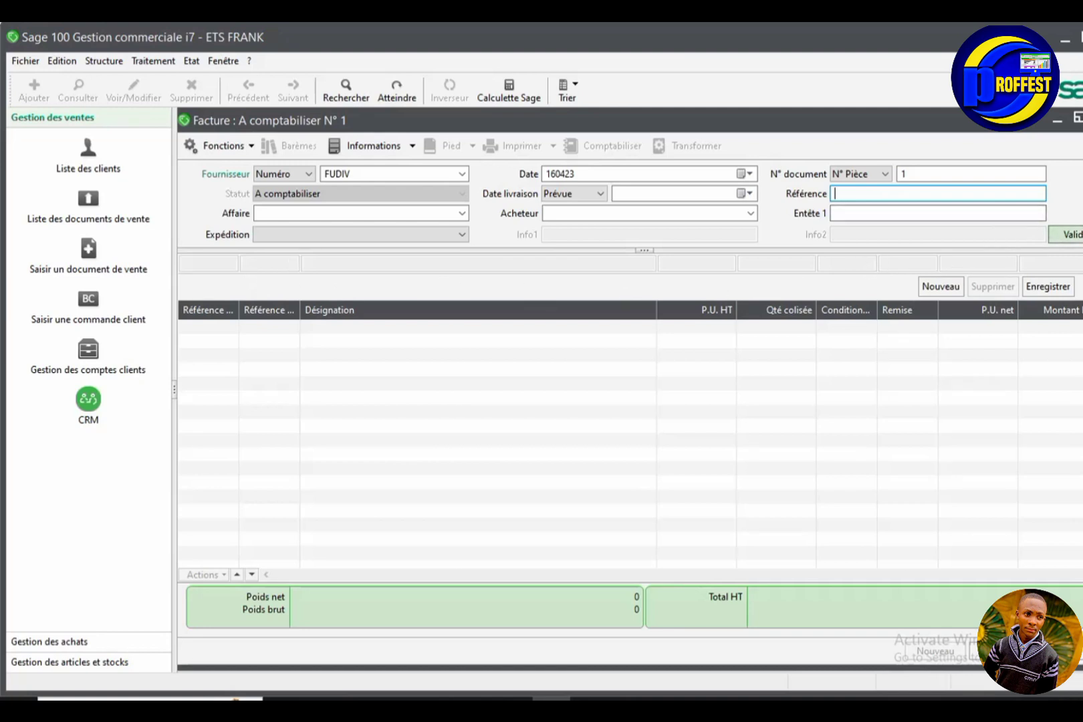
click(1068, 234)
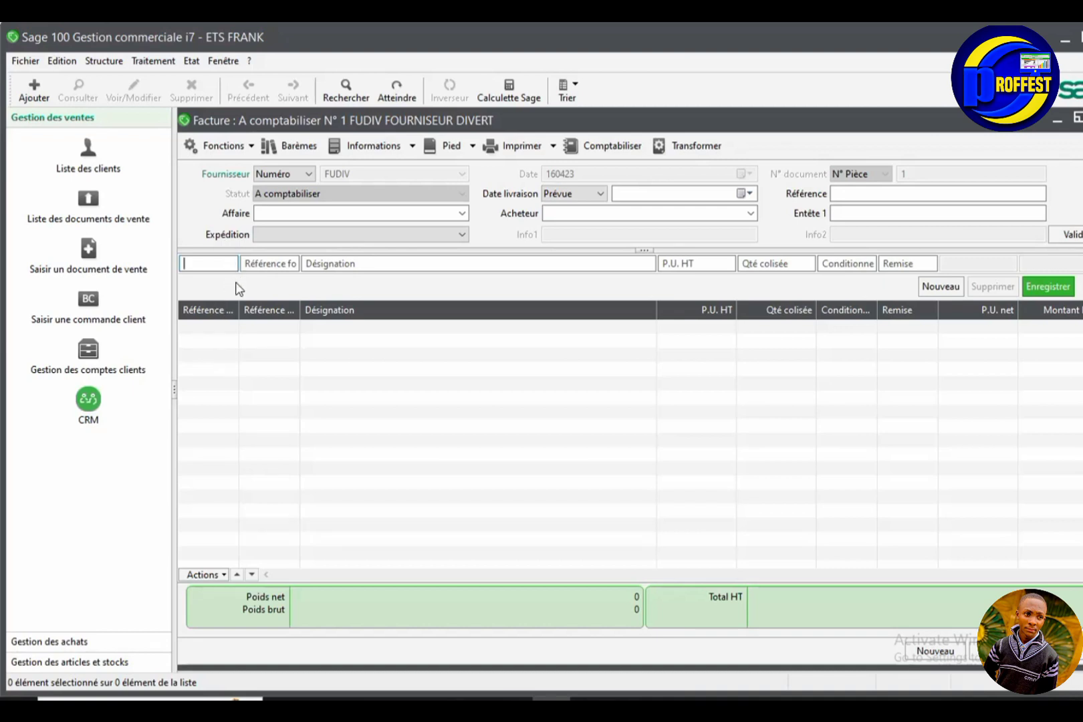
Step: Look up the article reference RTI from the invoice's entry line and browse the article selection list
click(331, 264)
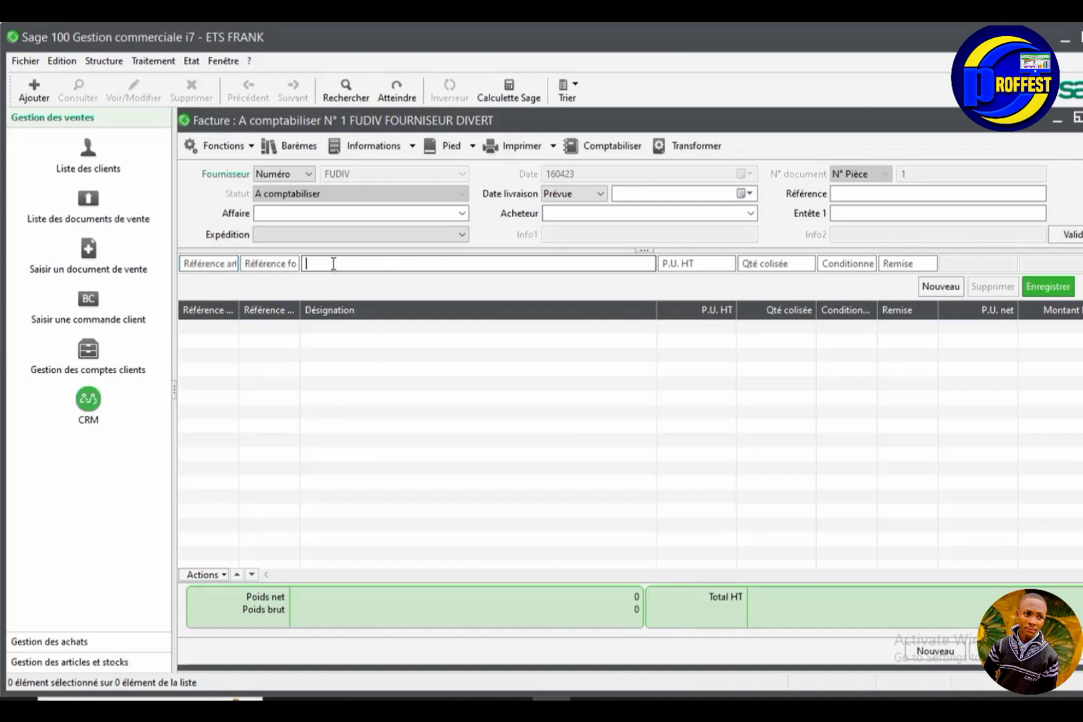
click(731, 266)
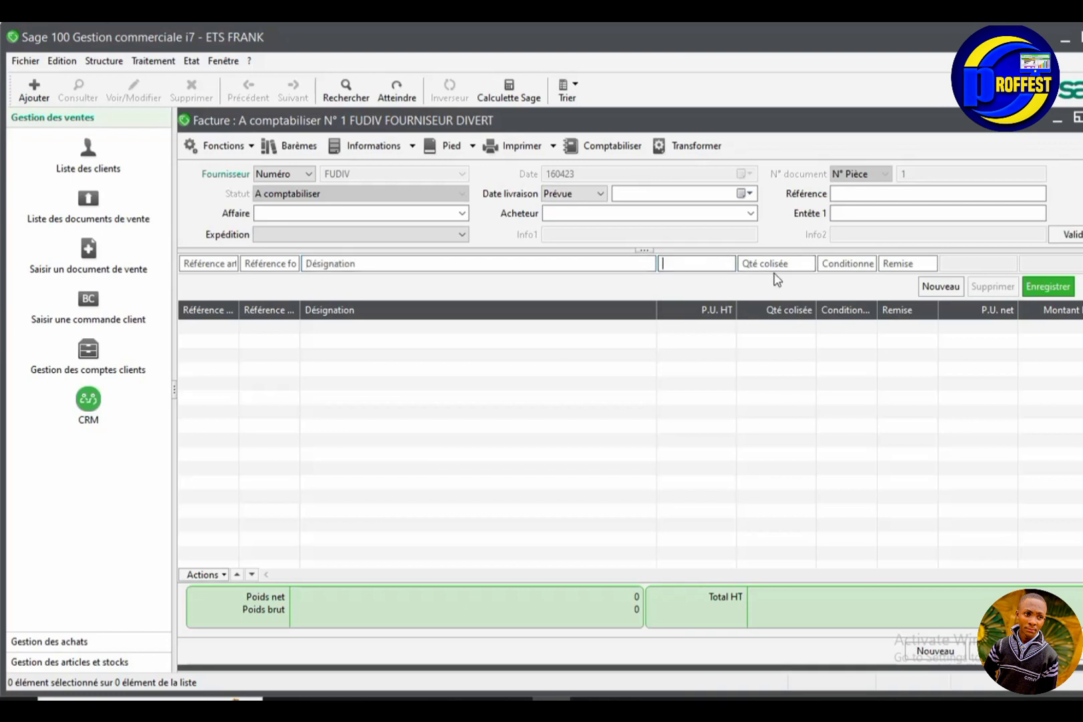
click(780, 266)
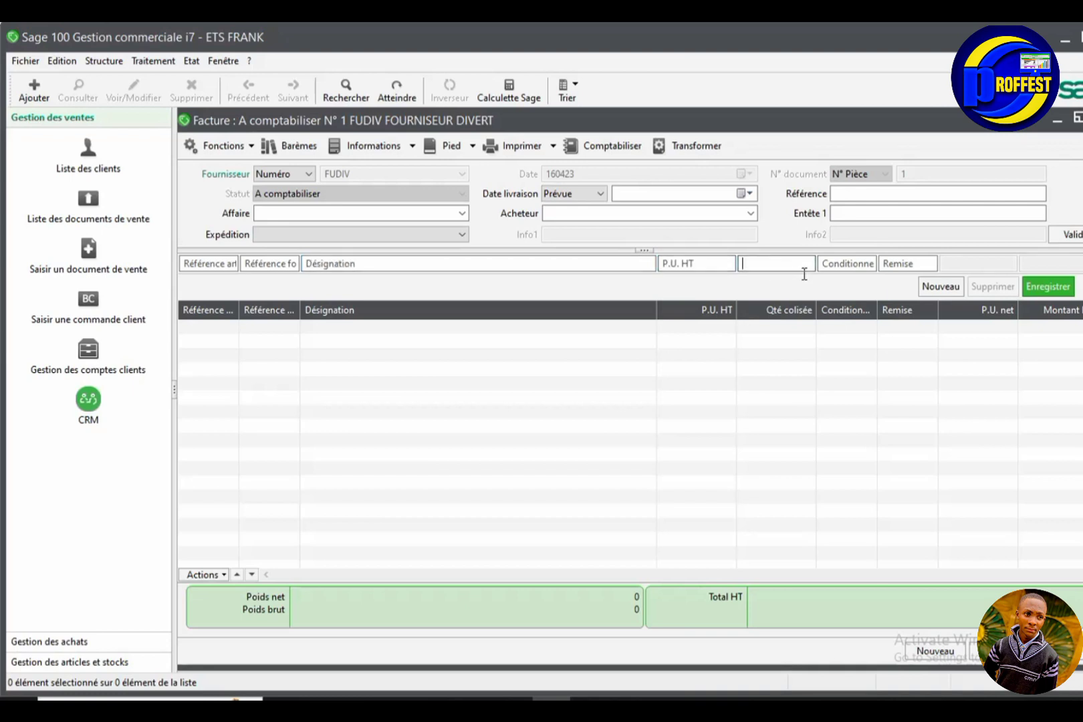
click(210, 262)
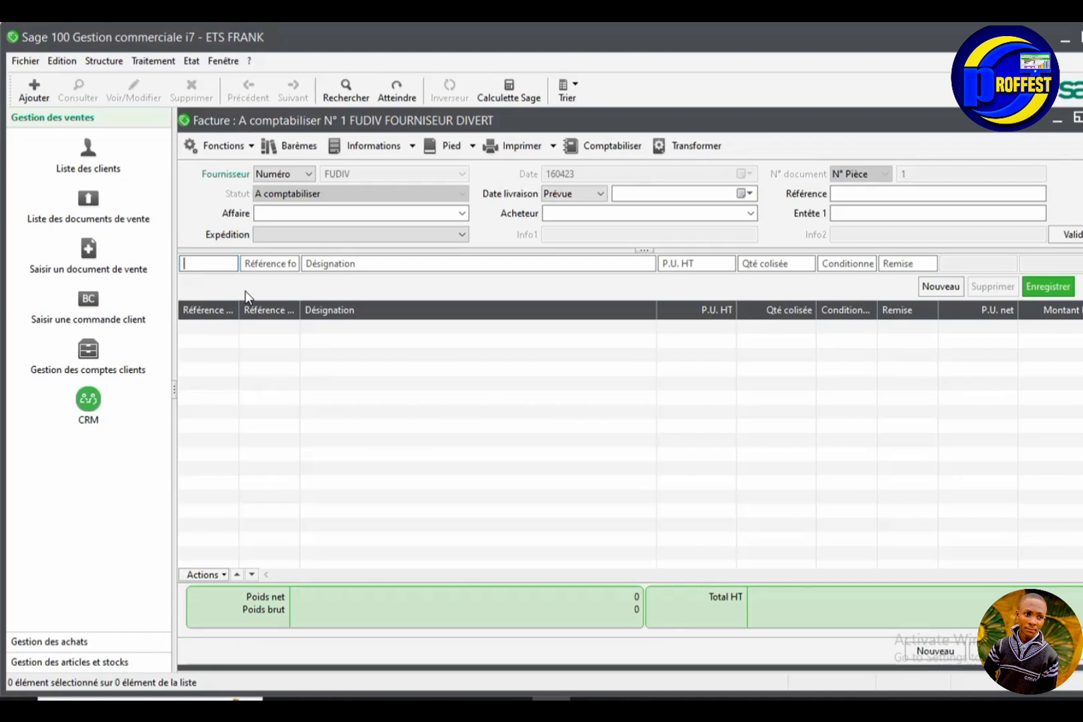
text(R)
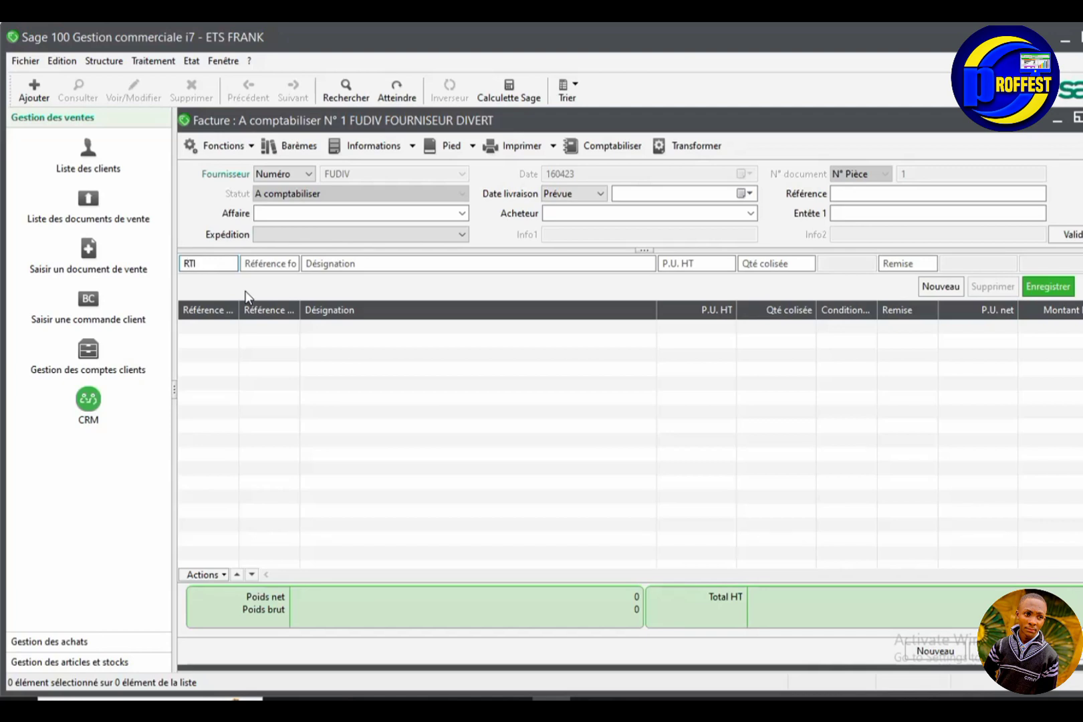
text(TI)
key(Return)
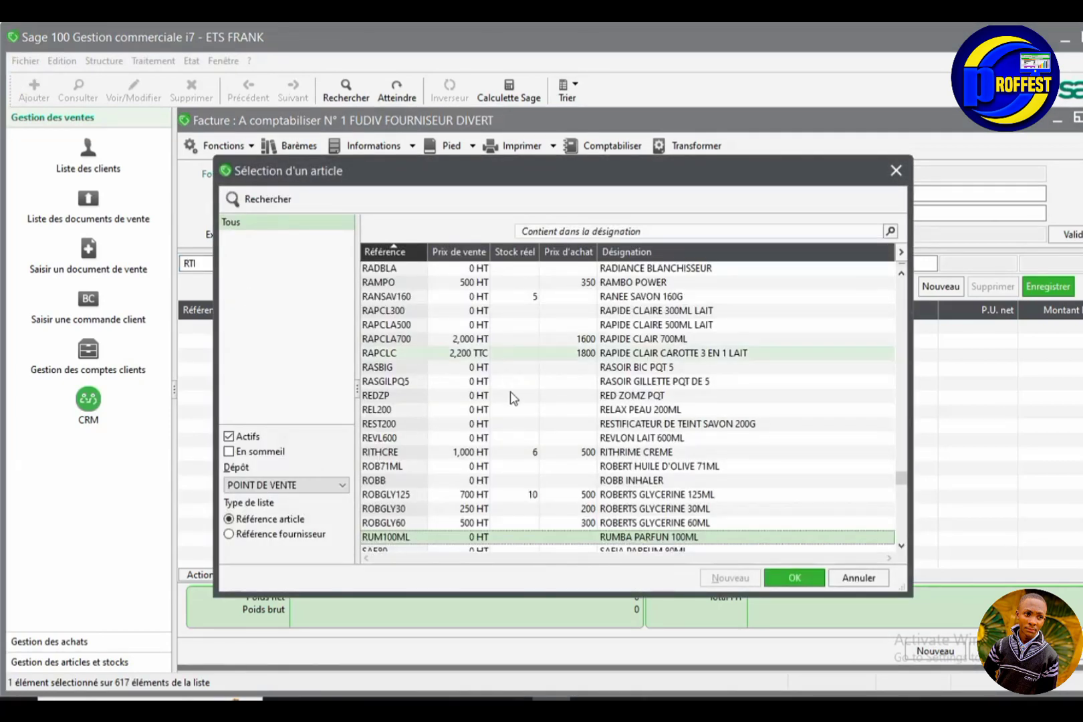
scroll(738, 431, down, 5)
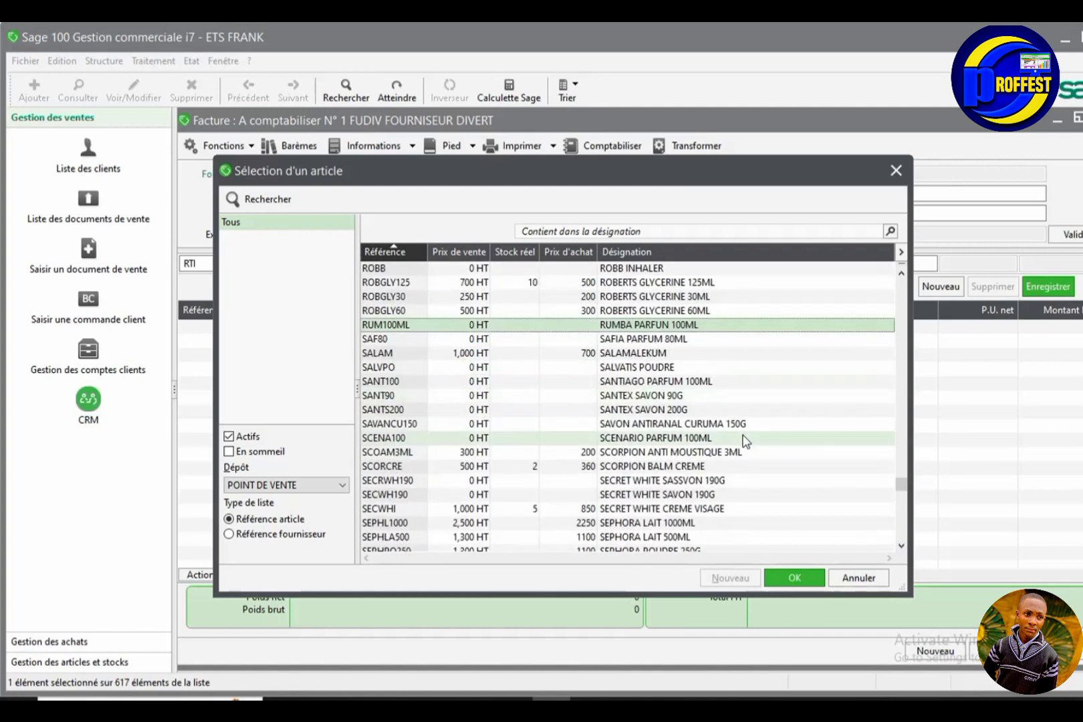
scroll(701, 458, up, 7)
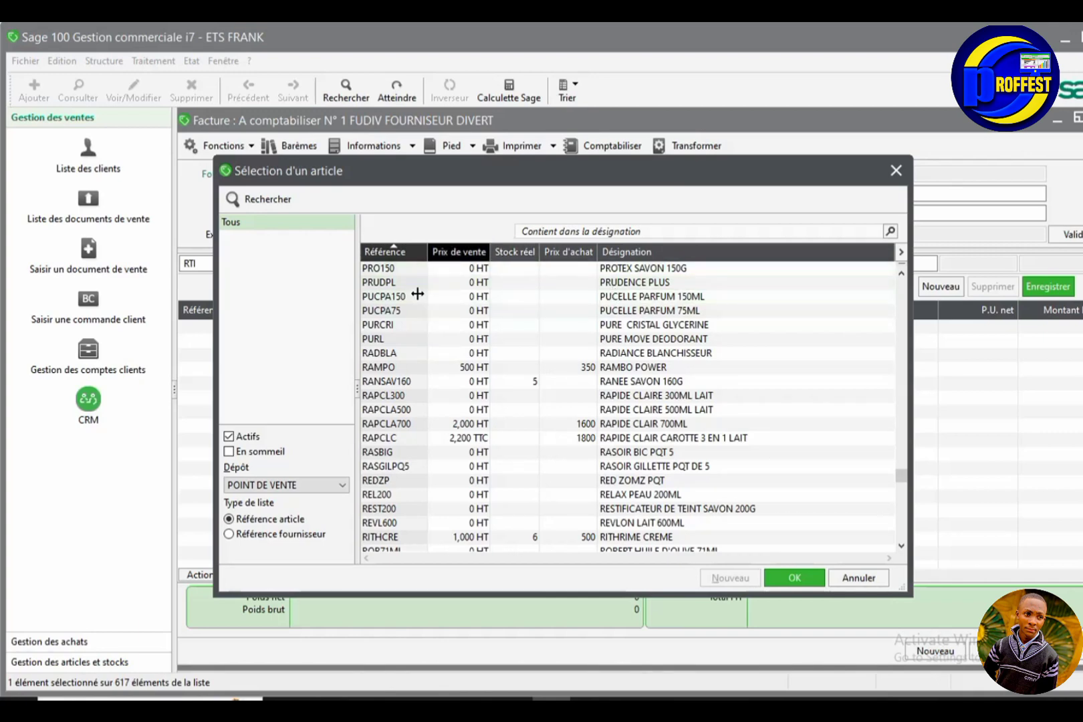
drag(523, 175, 583, 160)
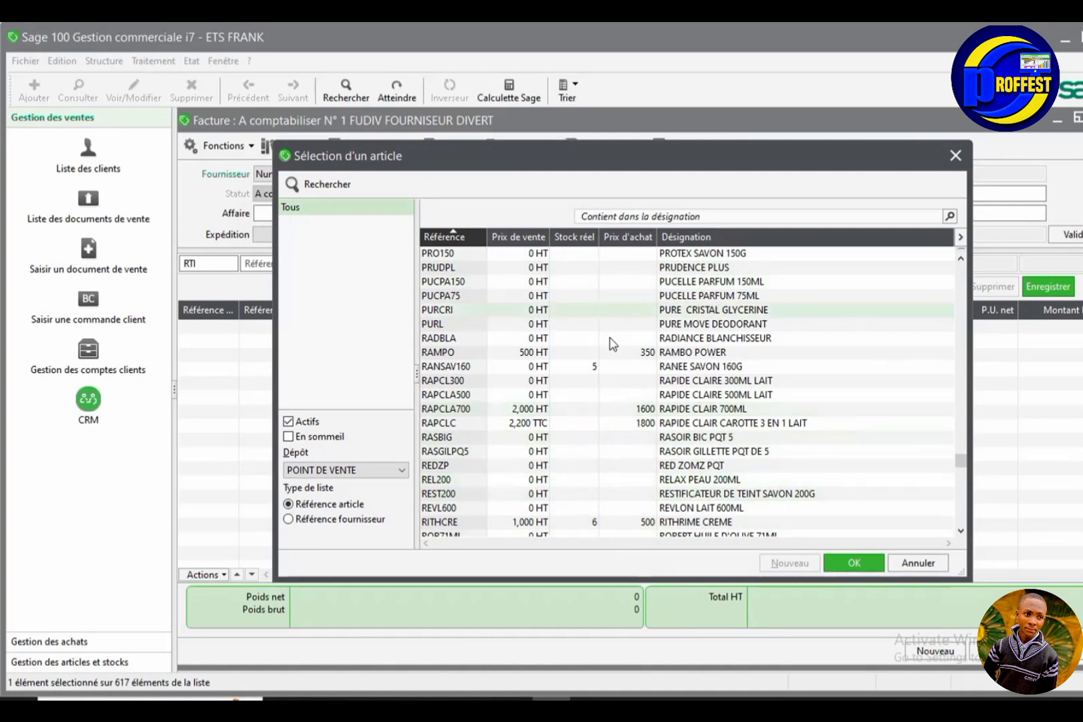
click(692, 408)
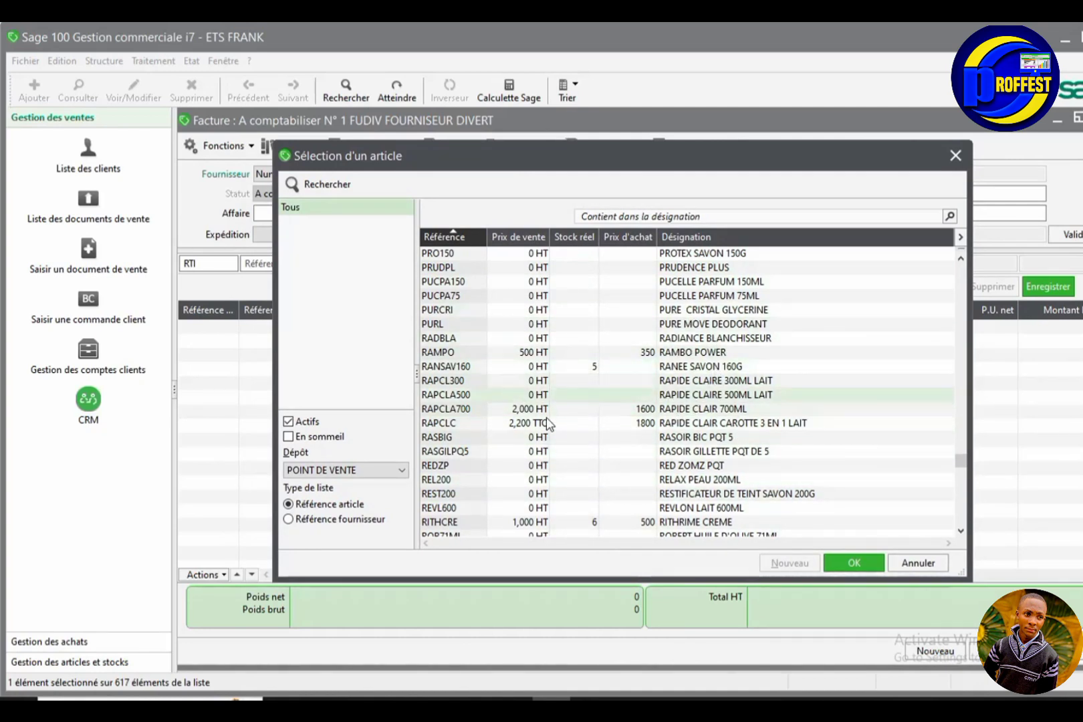
Step: Review the column customization of the article selection list without changing it, and auto-adjust the list's column widths
right_click(597, 320)
click(697, 484)
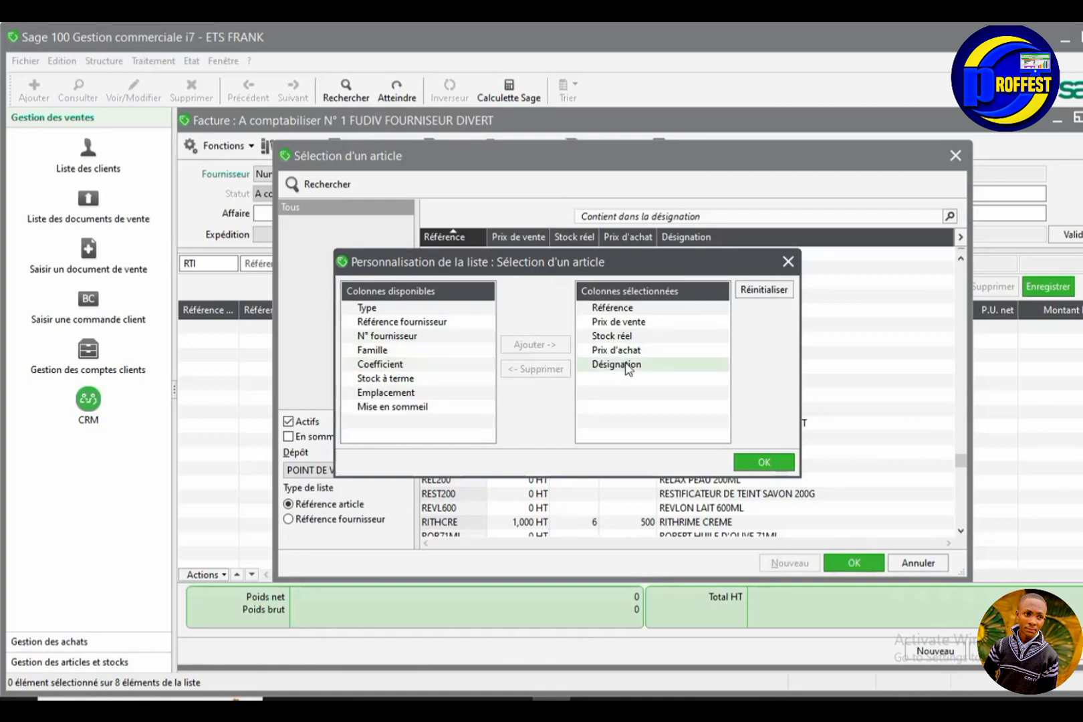
click(630, 322)
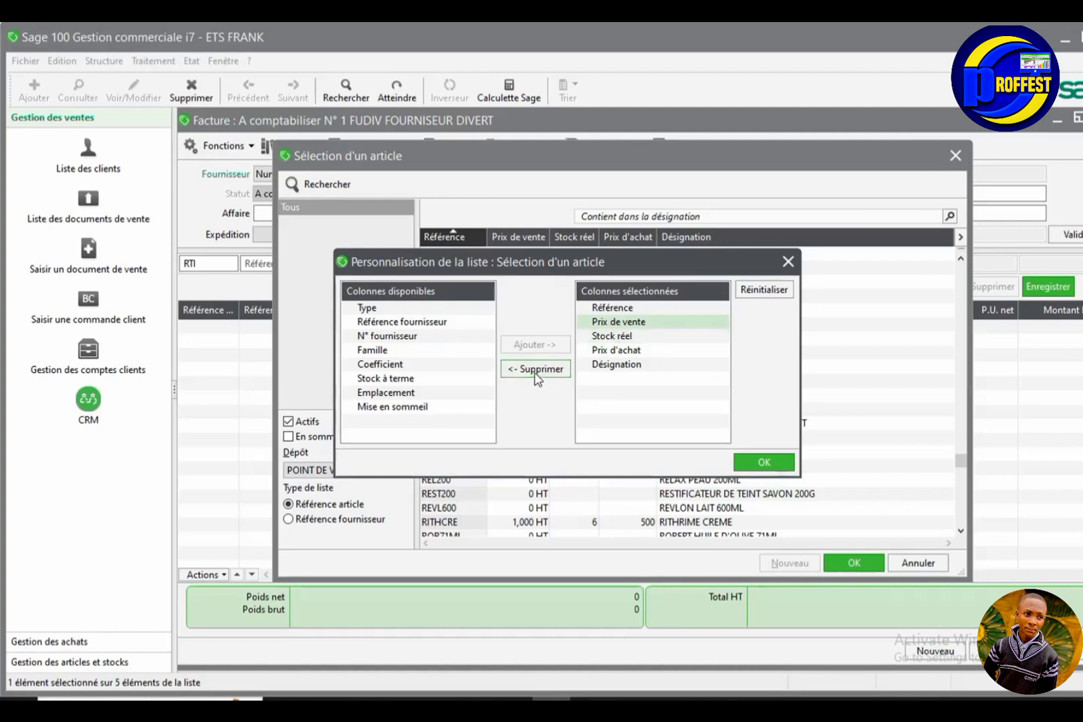
click(393, 351)
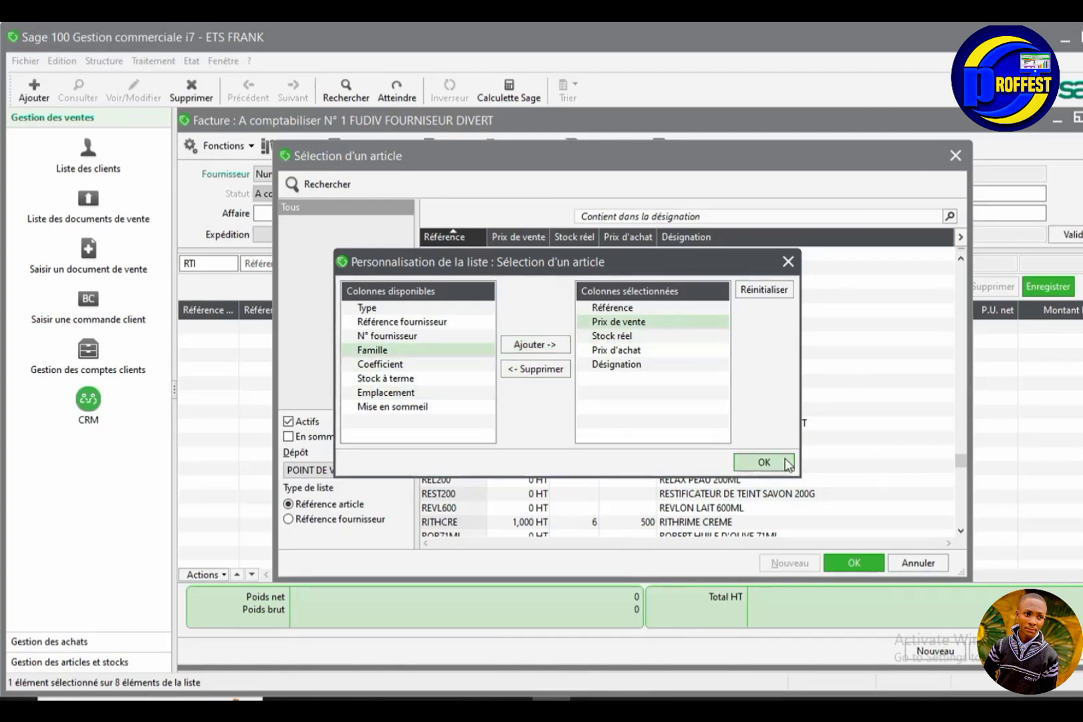
click(763, 461)
right_click(829, 370)
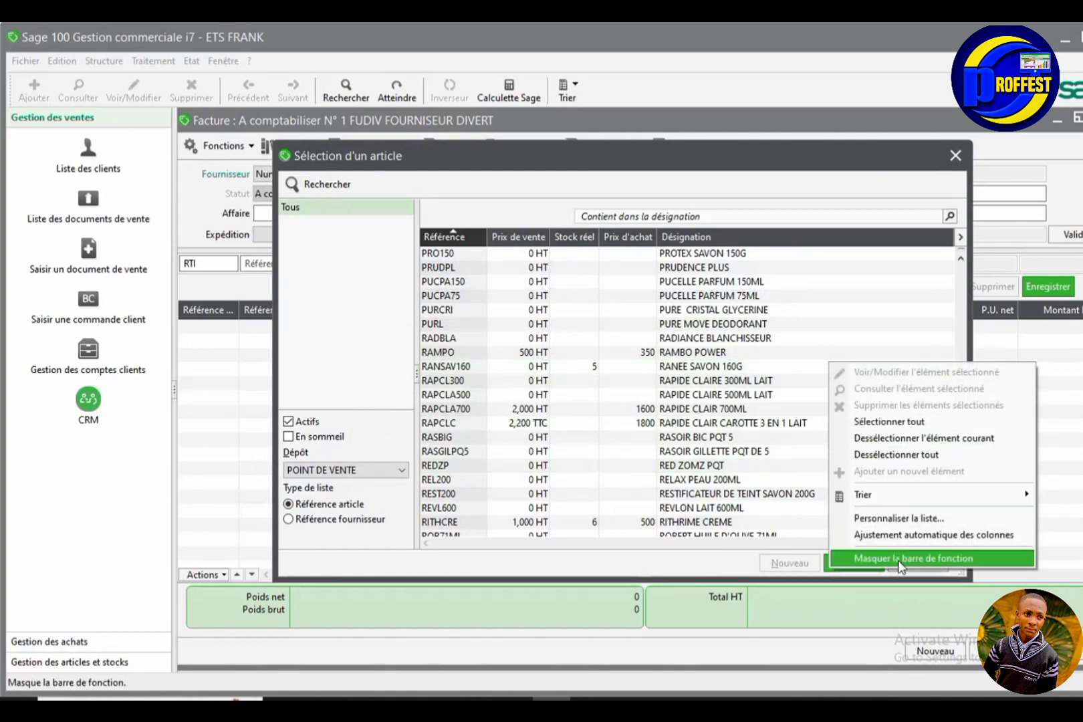
click(908, 536)
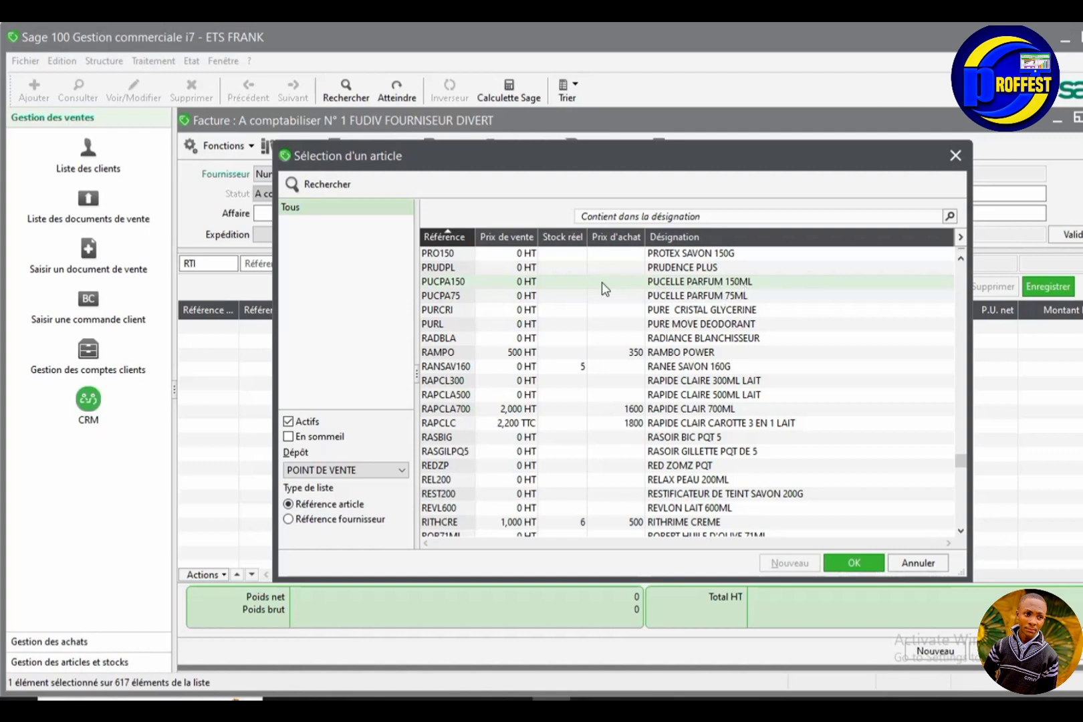
Step: Add the article PUCELLE PARFUM 150ML to the invoice with a unit price of 400 and a quantity of 100, and save the line
click(563, 284)
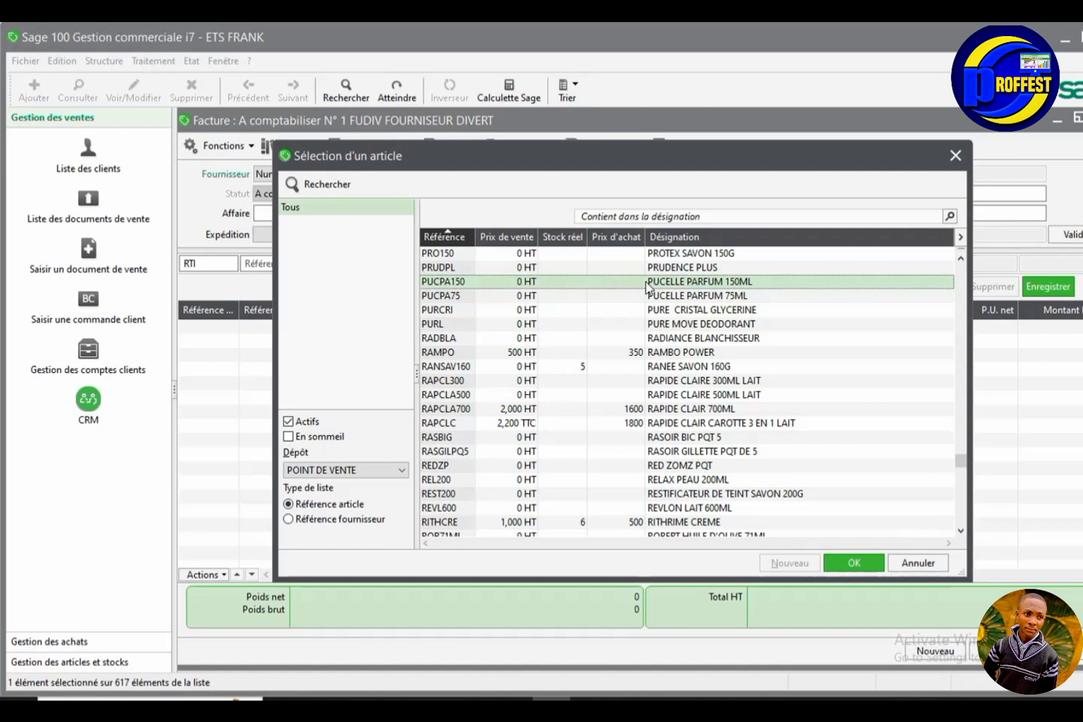
click(854, 562)
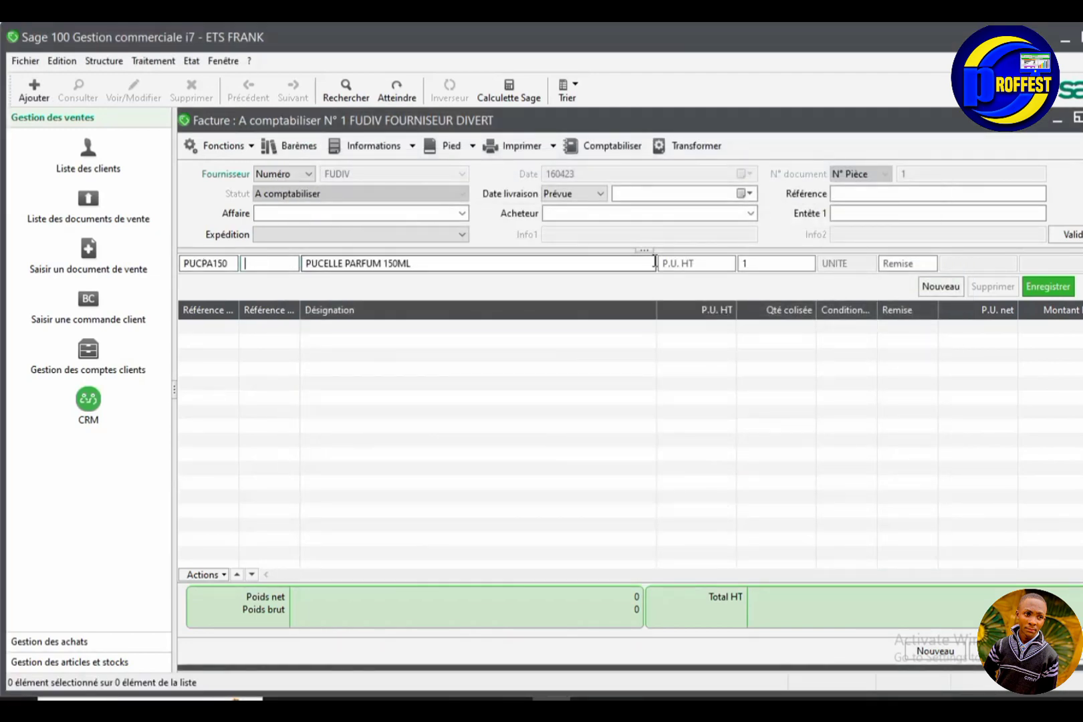
click(695, 264)
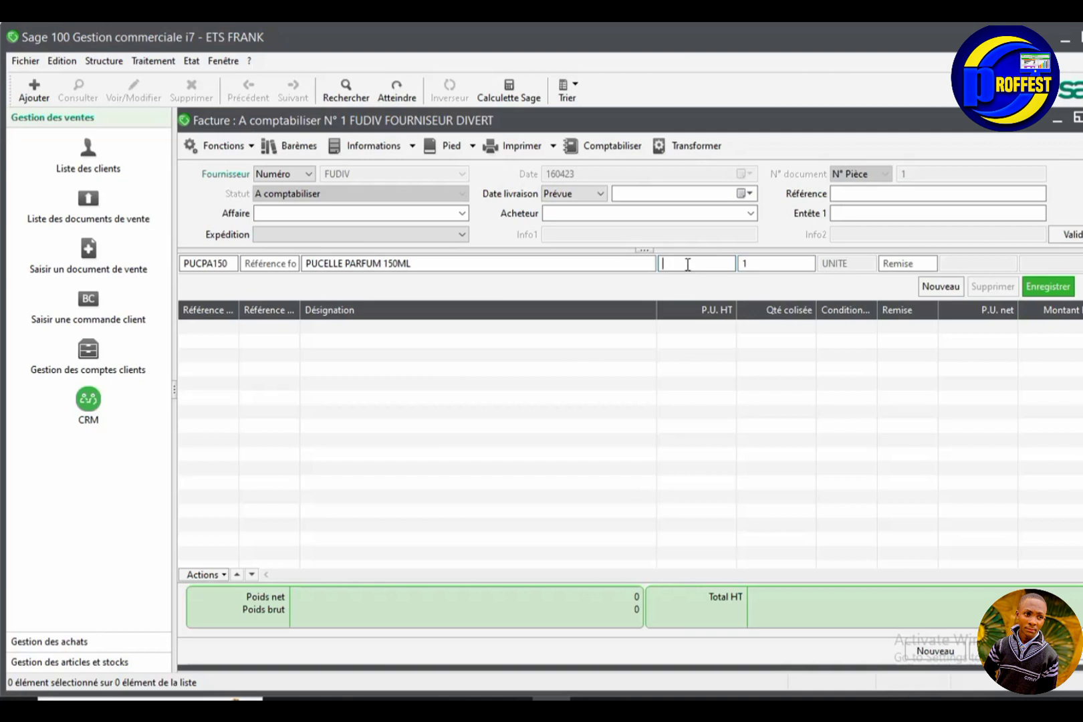
click(767, 266)
double_click(744, 265)
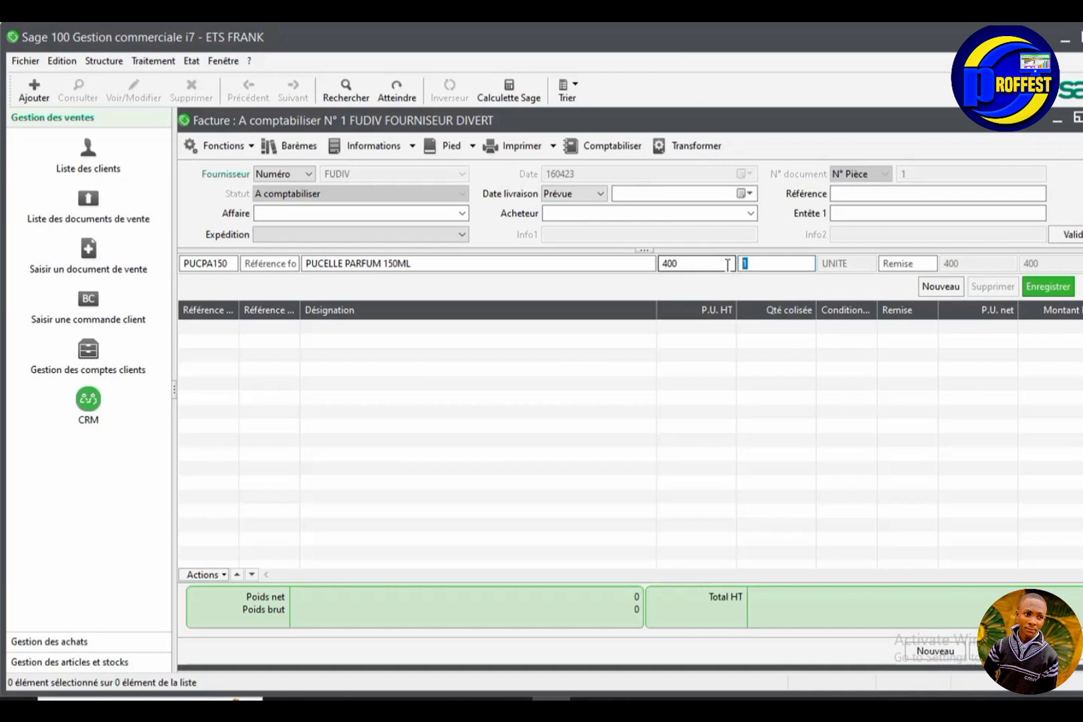
text(100)
click(1049, 285)
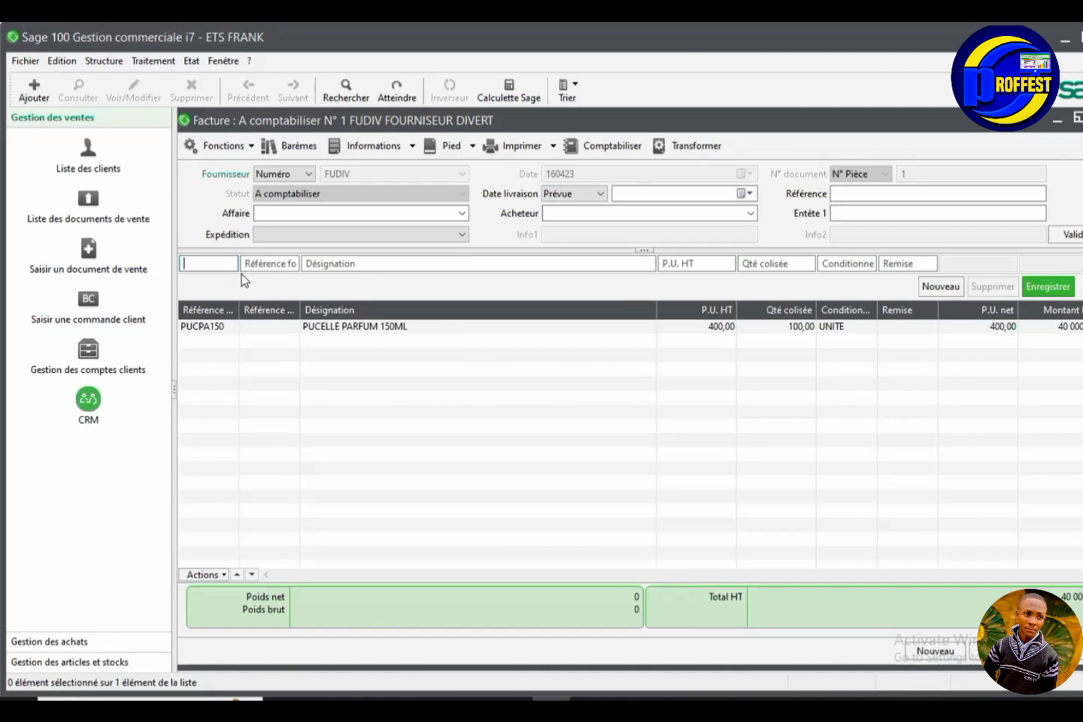
Step: Add the article ALCOOL 60ML (ALC60) to the invoice with a unit price of 500 and a quantity of 10, and save the line
text(Q)
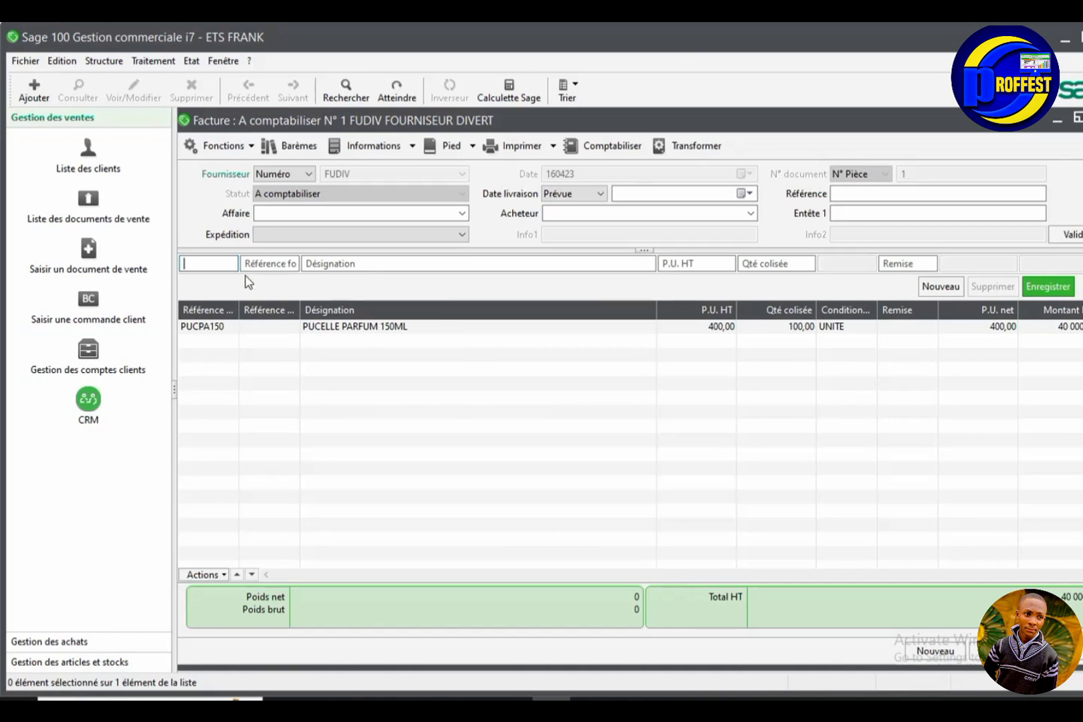
key(Tab)
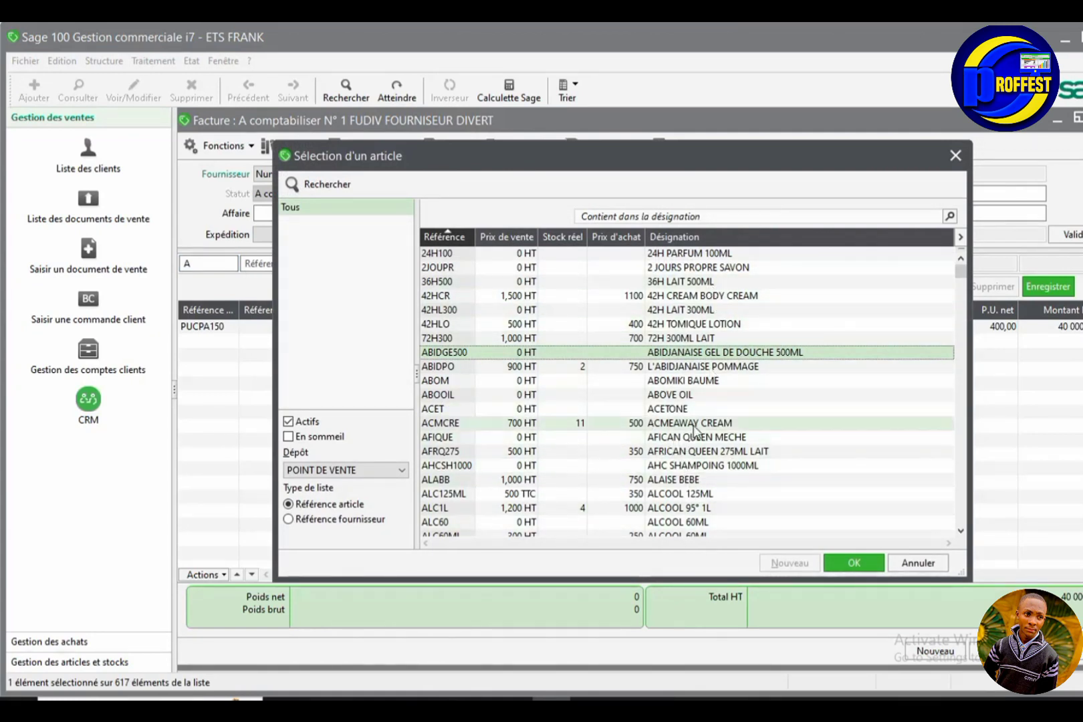
scroll(678, 498, down, 1)
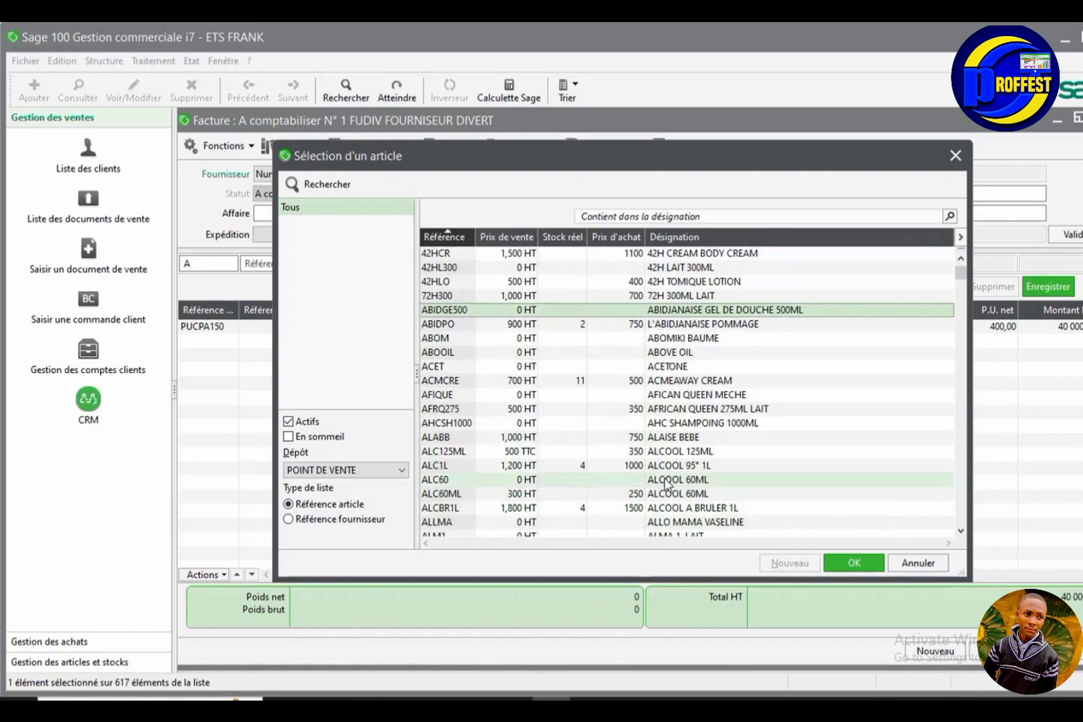
double_click(699, 482)
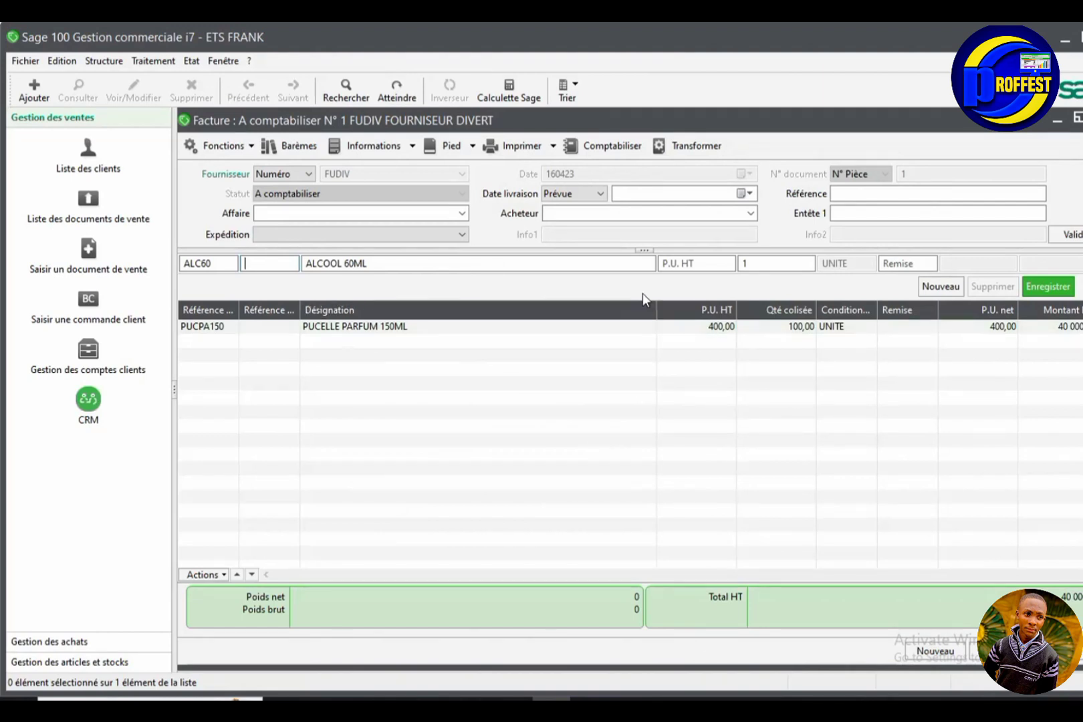
click(716, 263)
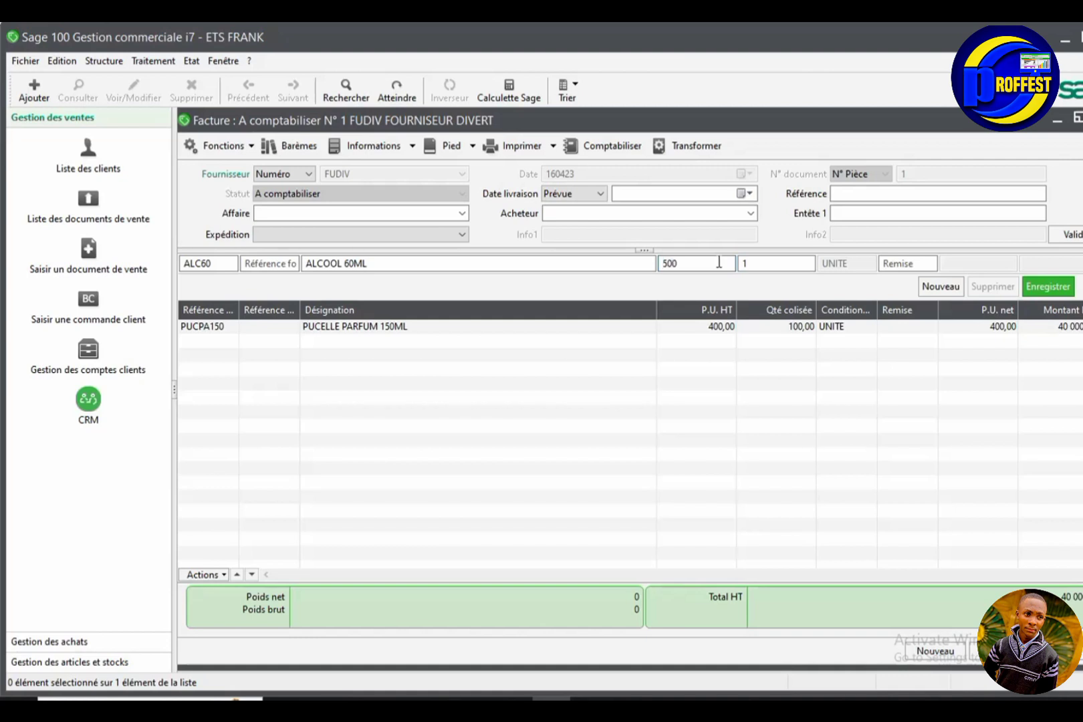
key(Tab)
click(1055, 291)
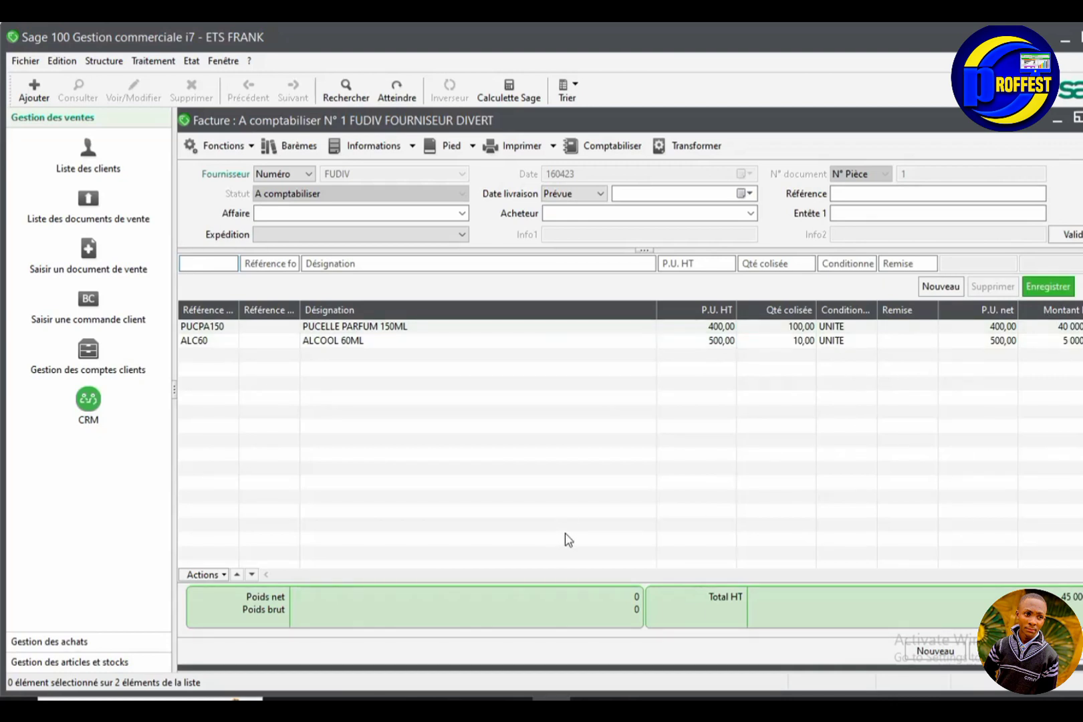
Step: Open the articles list and check the real stock of ALCOOL 60ML (ALC60) against the invoice lines
click(105, 61)
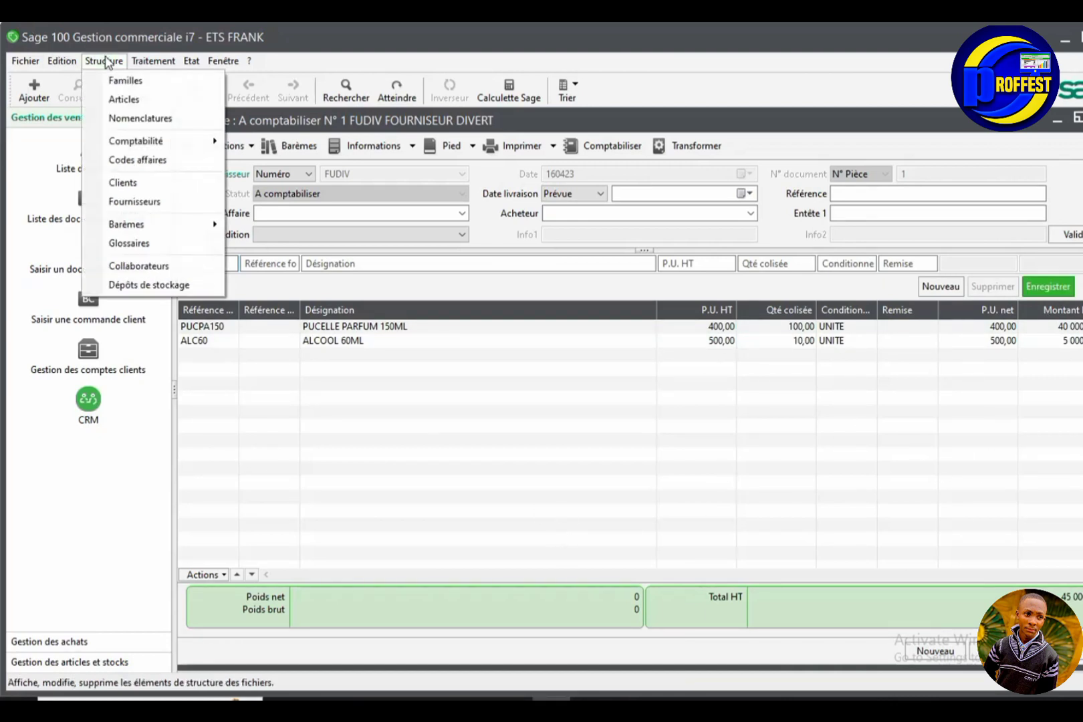
click(124, 99)
drag(456, 139, 447, 400)
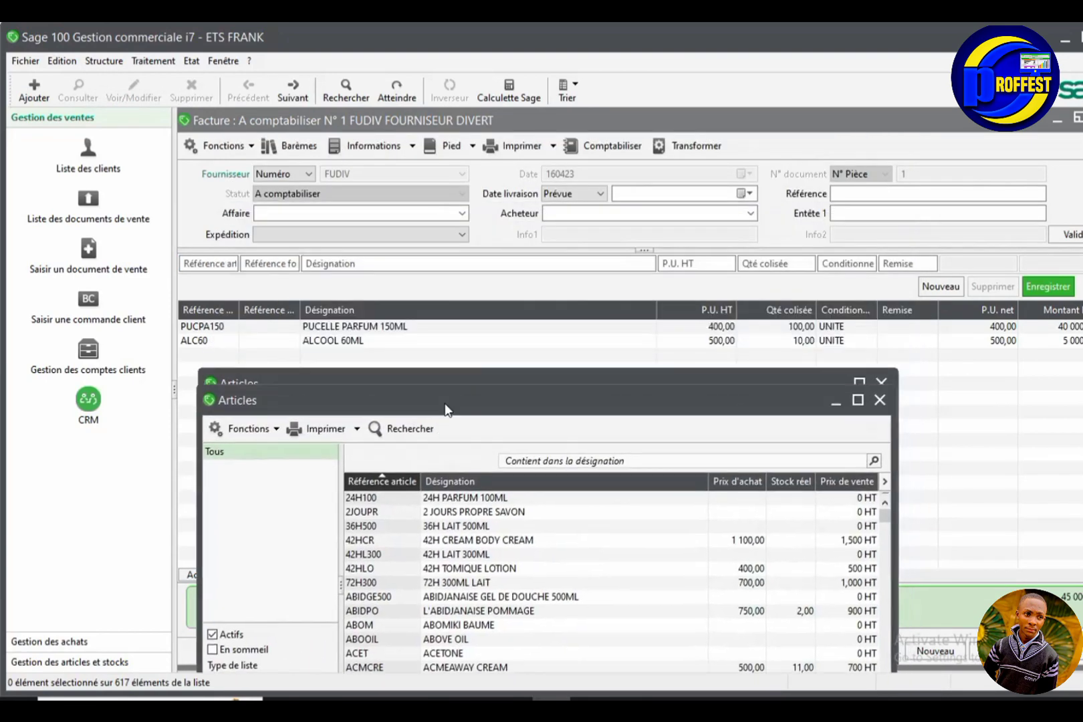
drag(378, 395, 463, 169)
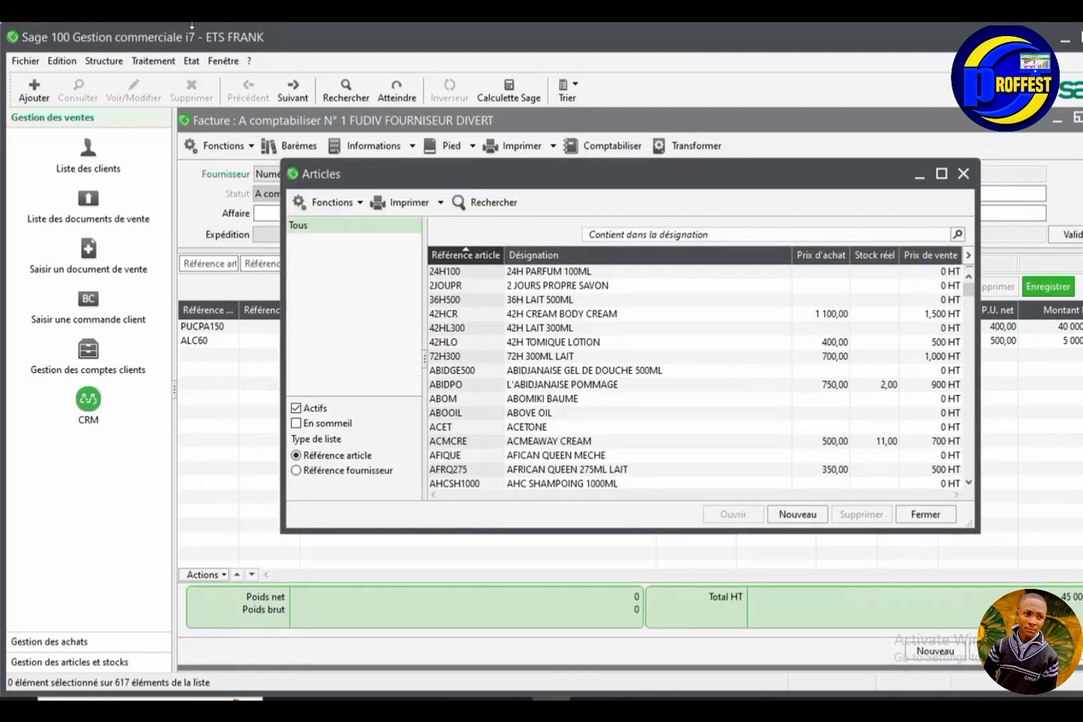
click(103, 61)
click(123, 98)
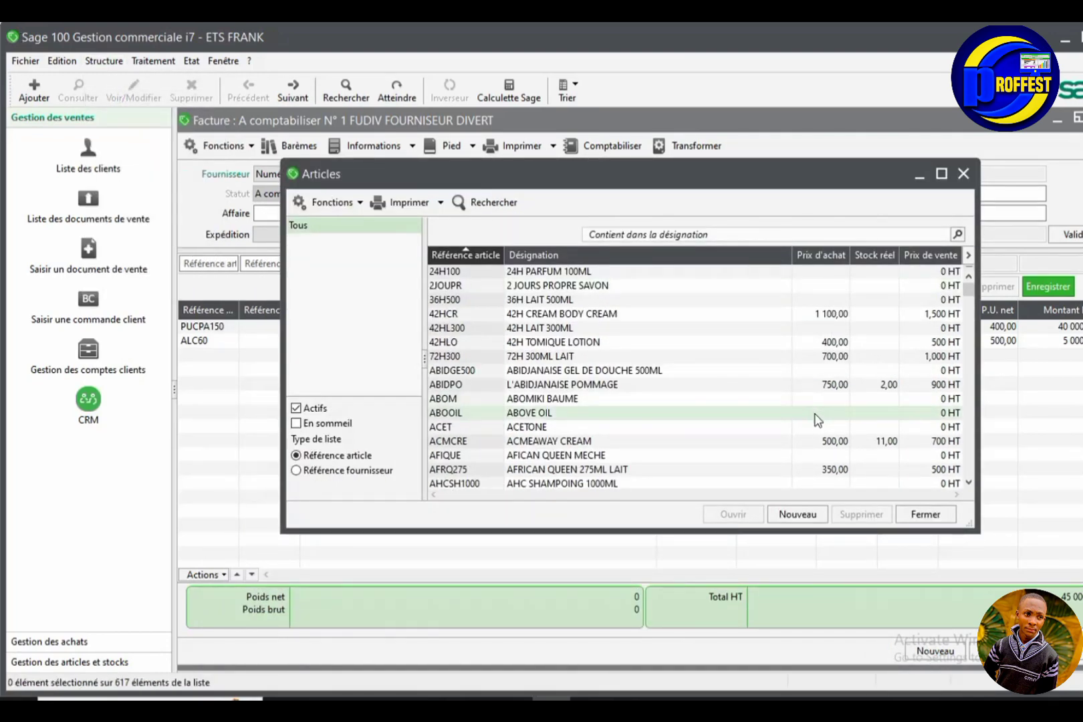
scroll(772, 445, down, 6)
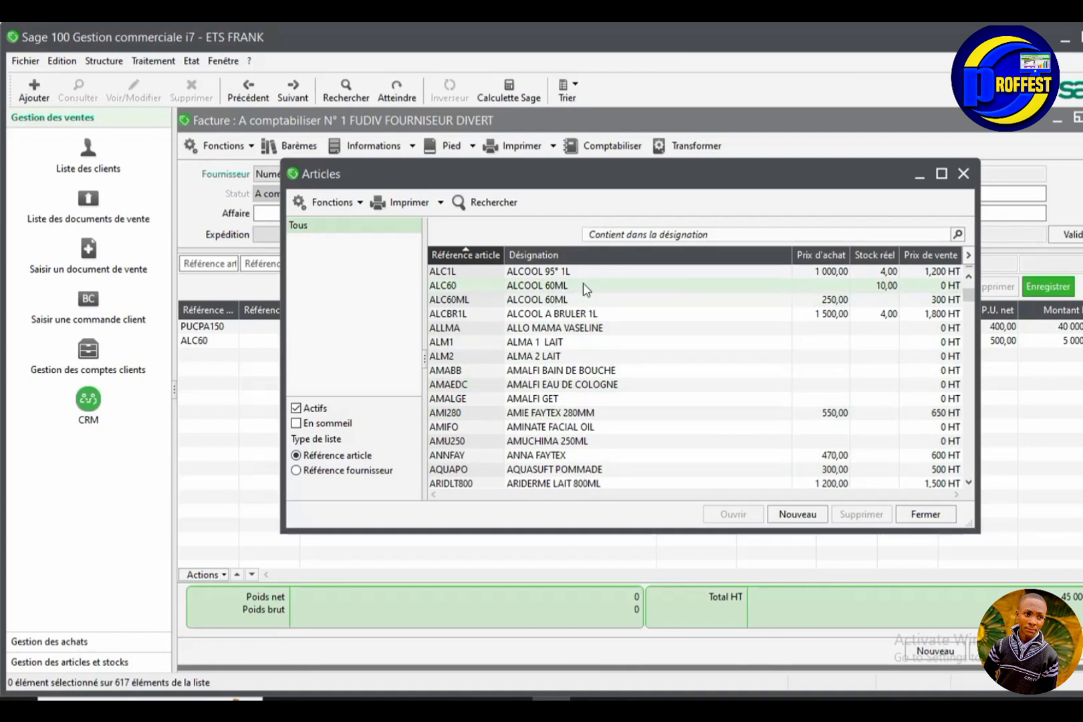
click(587, 286)
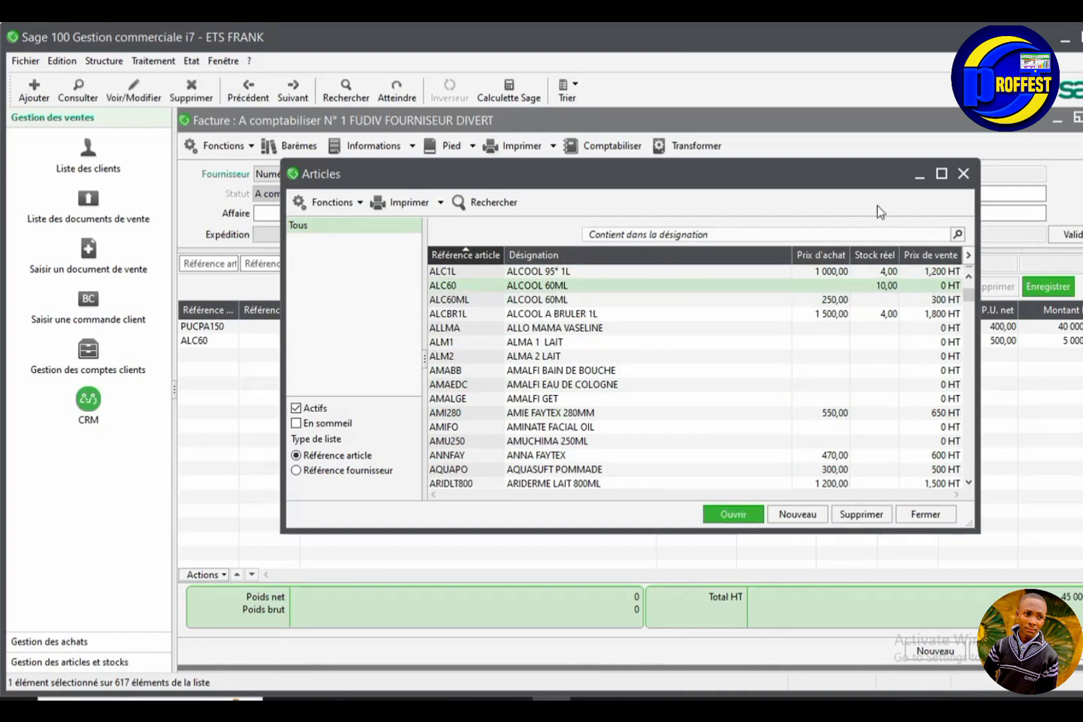
drag(836, 185, 742, 399)
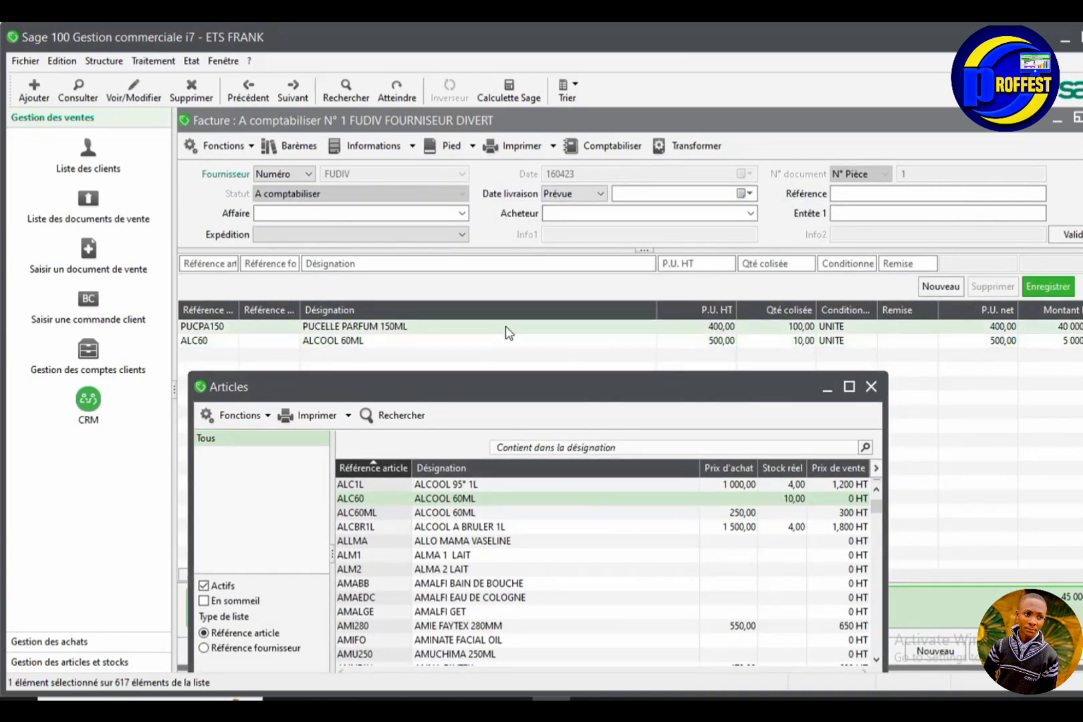
drag(534, 397, 553, 325)
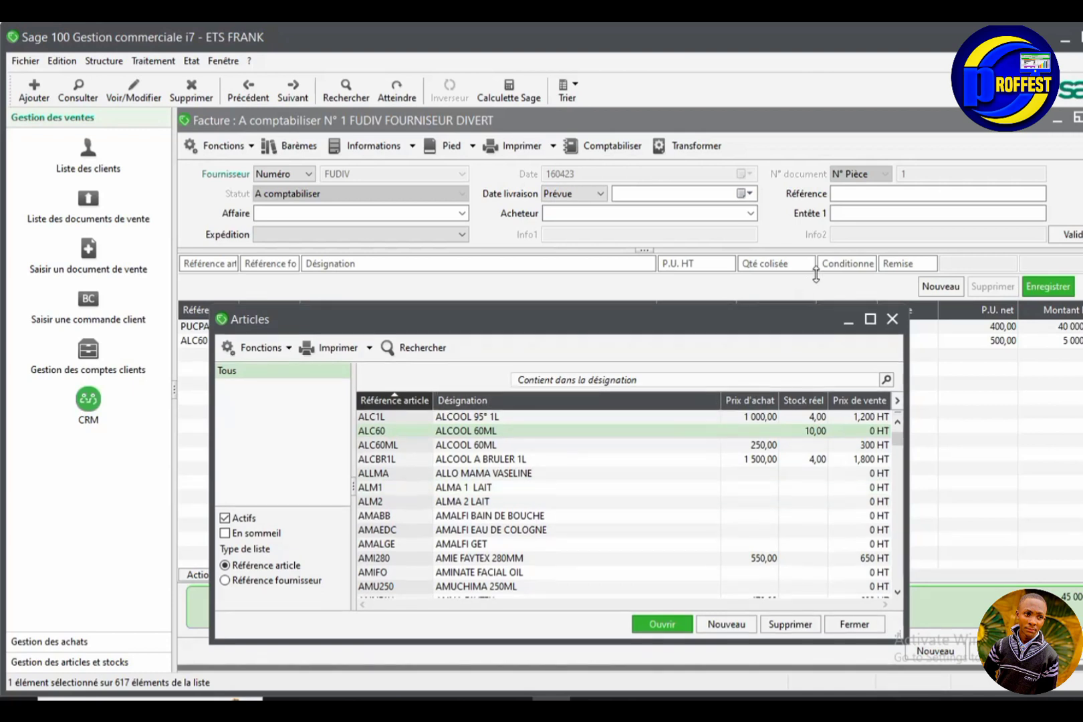
drag(793, 309, 735, 237)
Step: Find the article PUCELLE PARFUM 150ML (PUCPA150) and set its purchase price to 400 and its sale price to 700
click(658, 312)
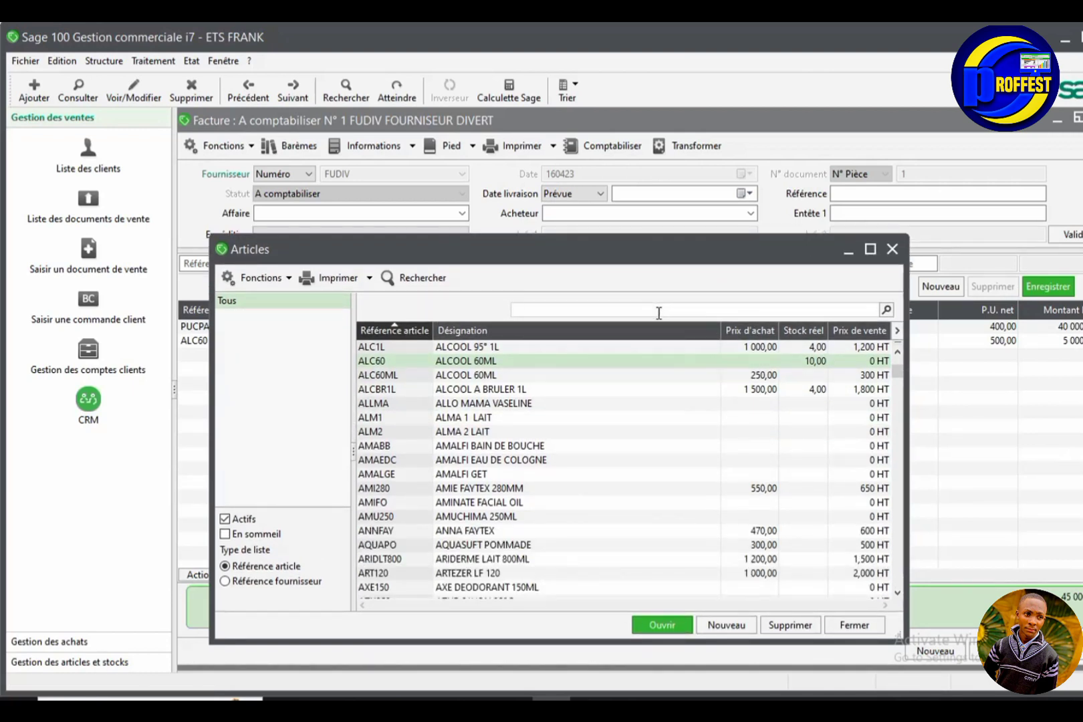
click(565, 391)
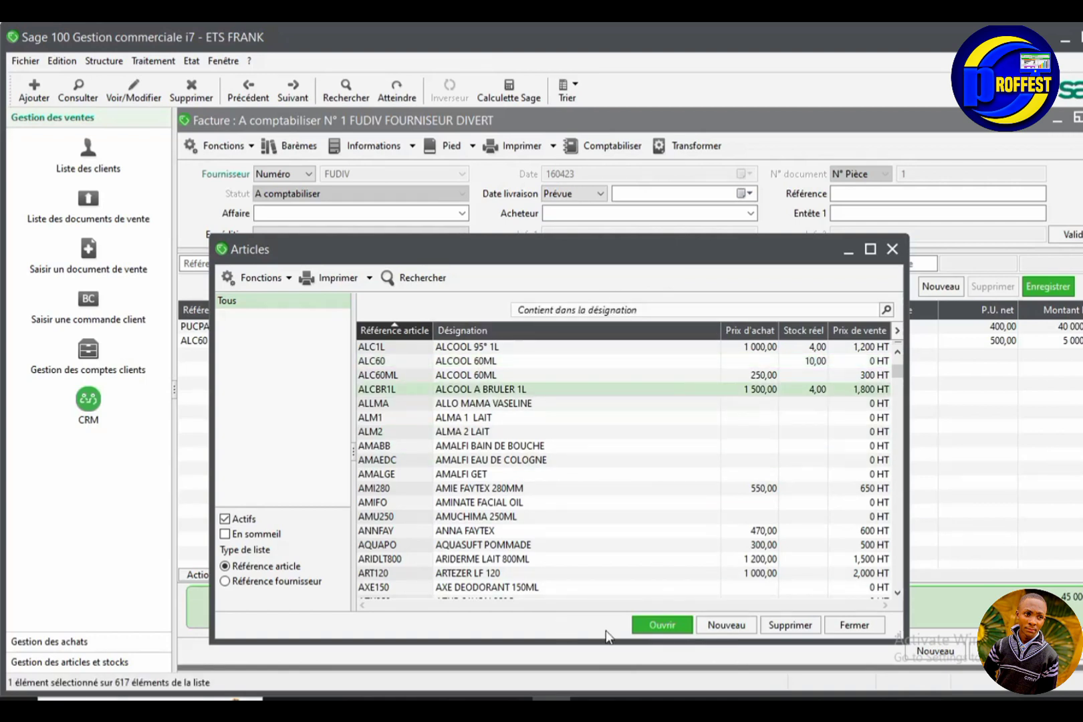
text(pu)
scroll(600, 533, down, 3)
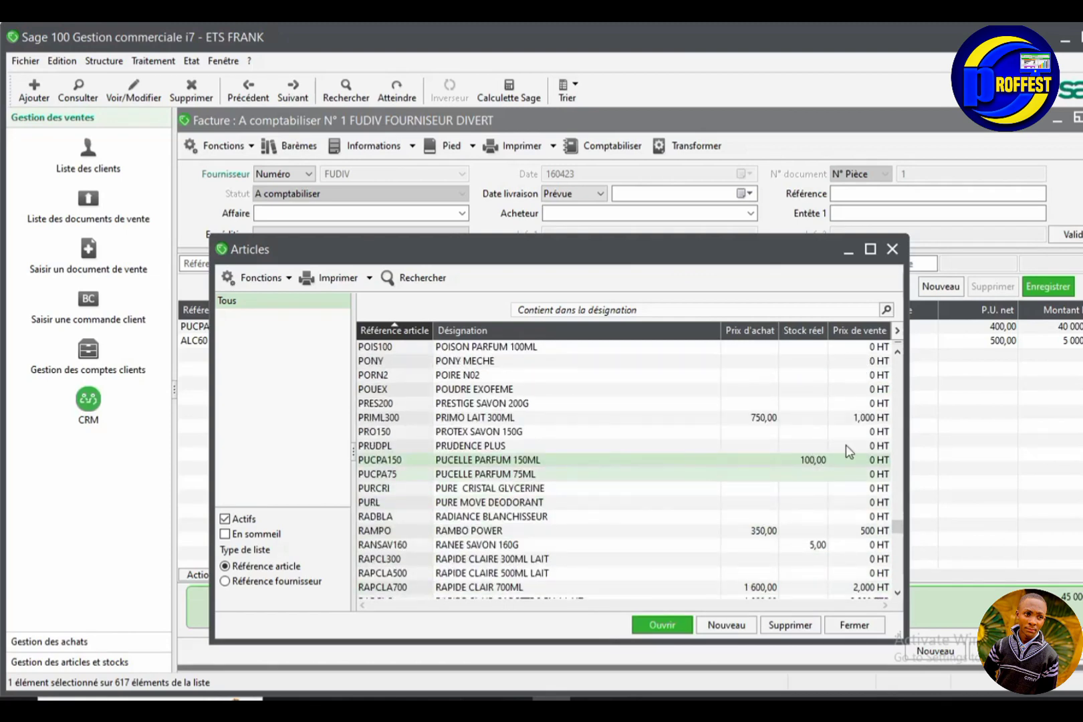
double_click(759, 460)
click(728, 370)
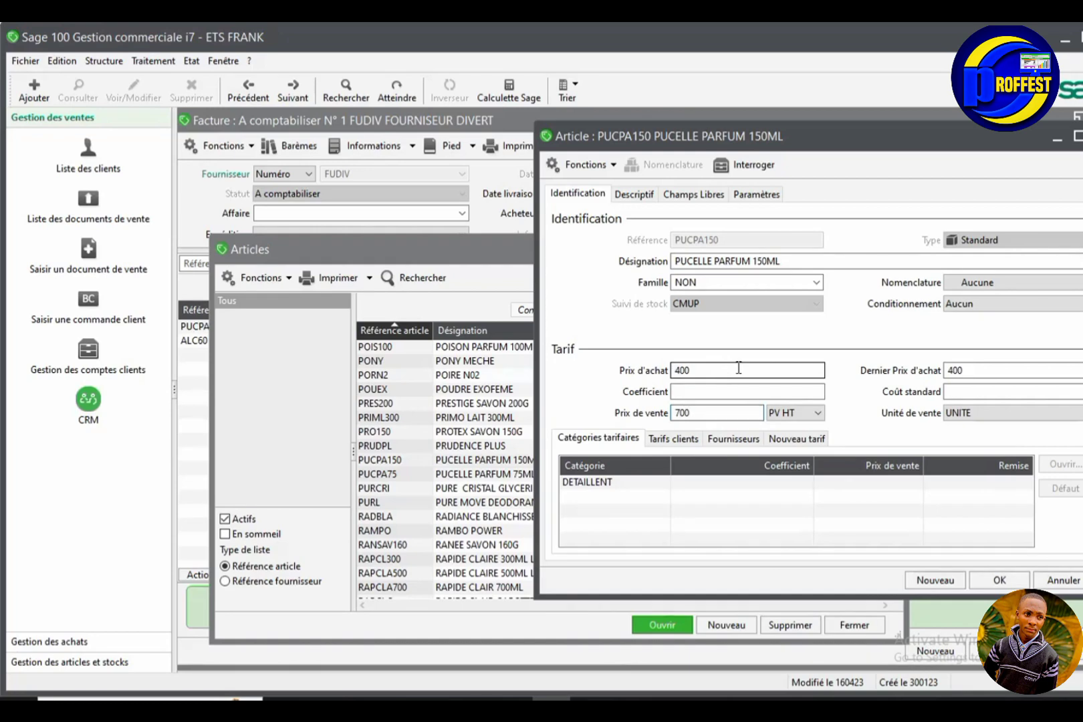
click(999, 580)
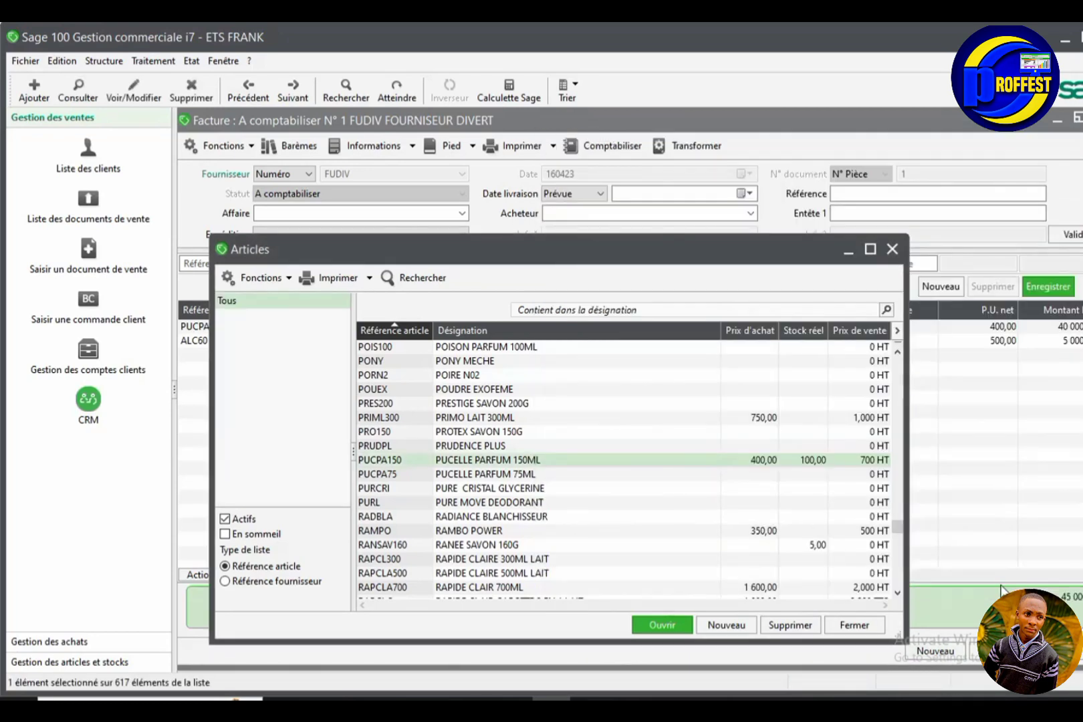
Step: Save the supplier invoice from its entry window and widen the Statut column of the purchase documents list
click(891, 248)
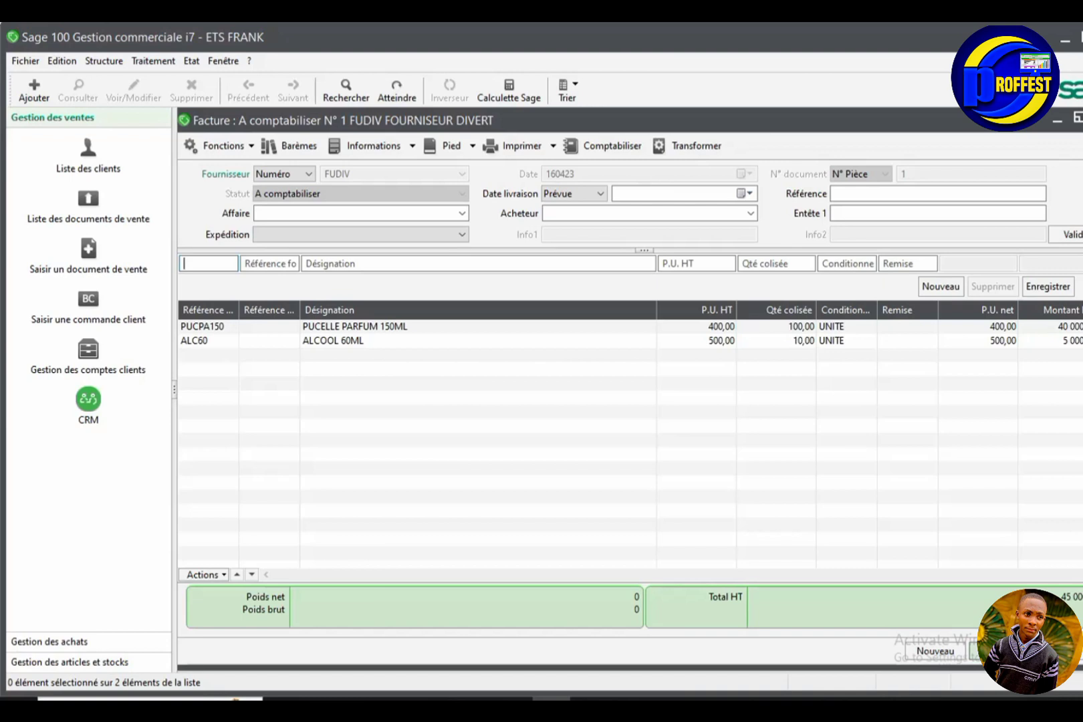
click(1000, 651)
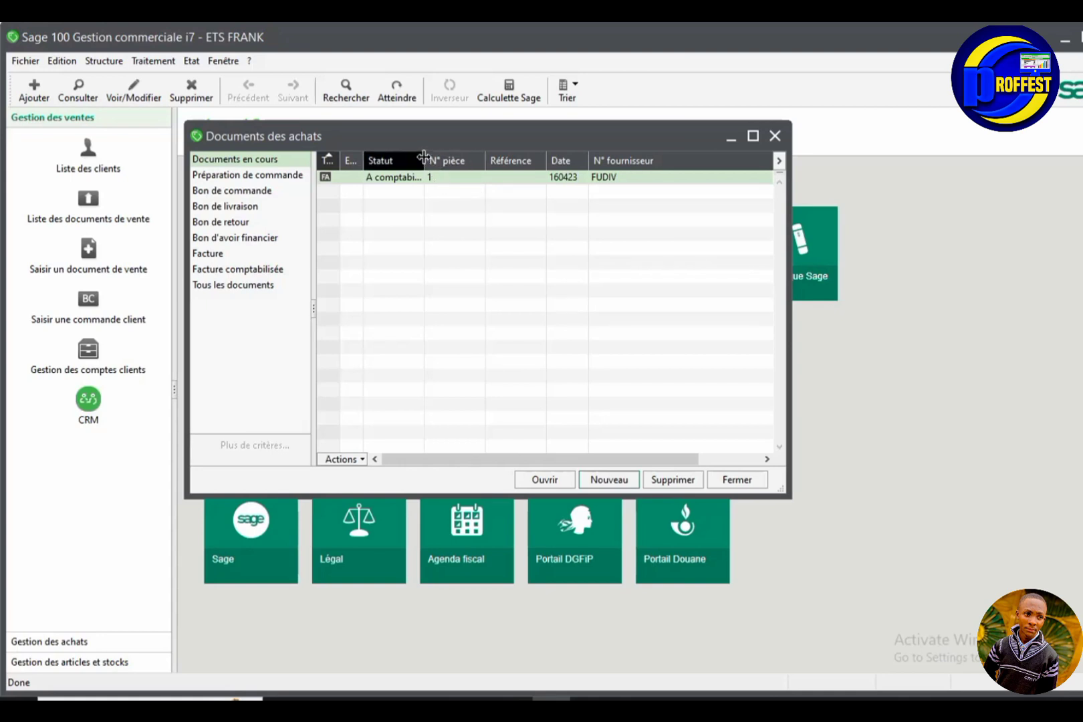
drag(424, 161, 444, 151)
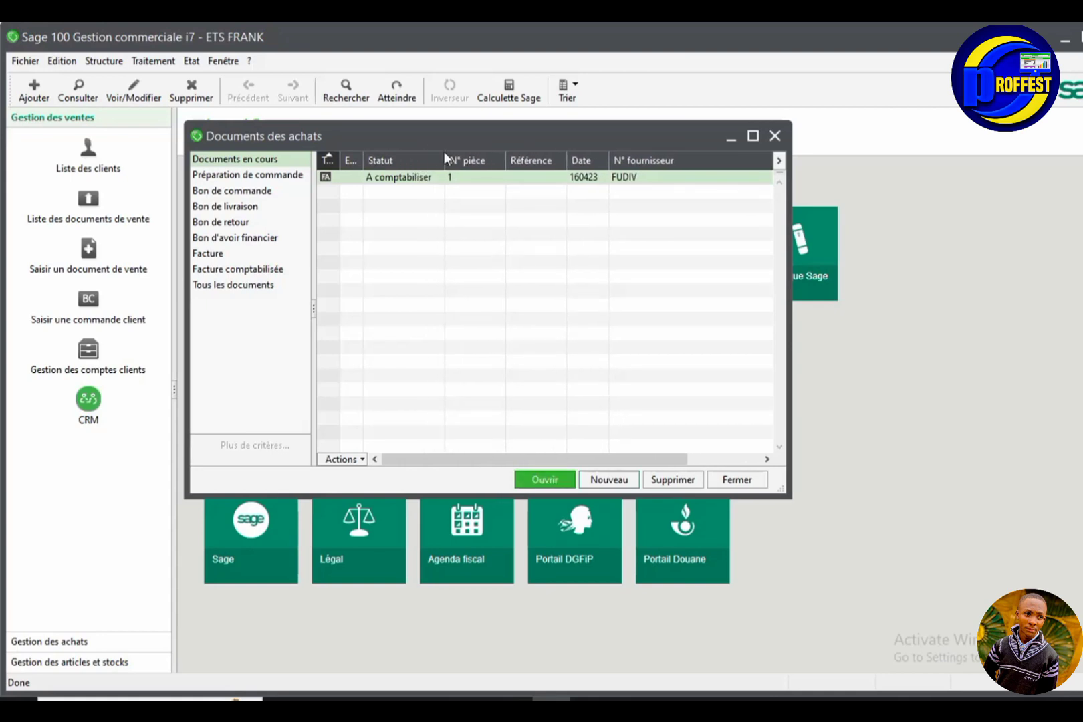
Step: Create a purchase order (Bon de commande) for the supplier FUDIV FOURNISEUR DIVERT and validate its header
click(616, 483)
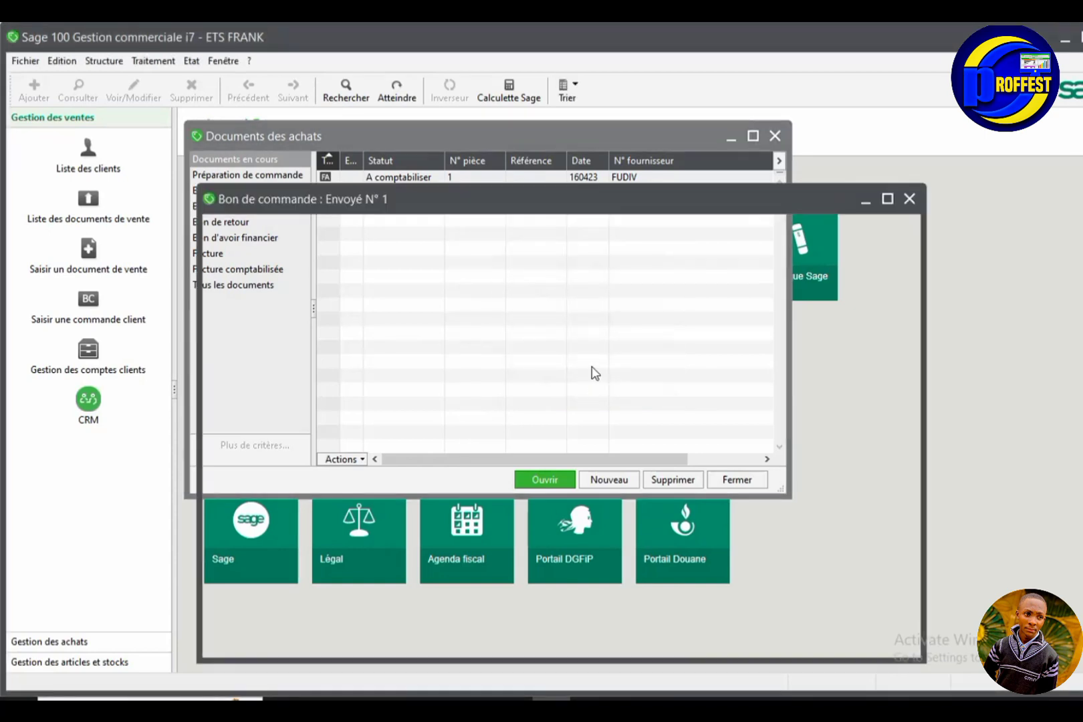
click(415, 256)
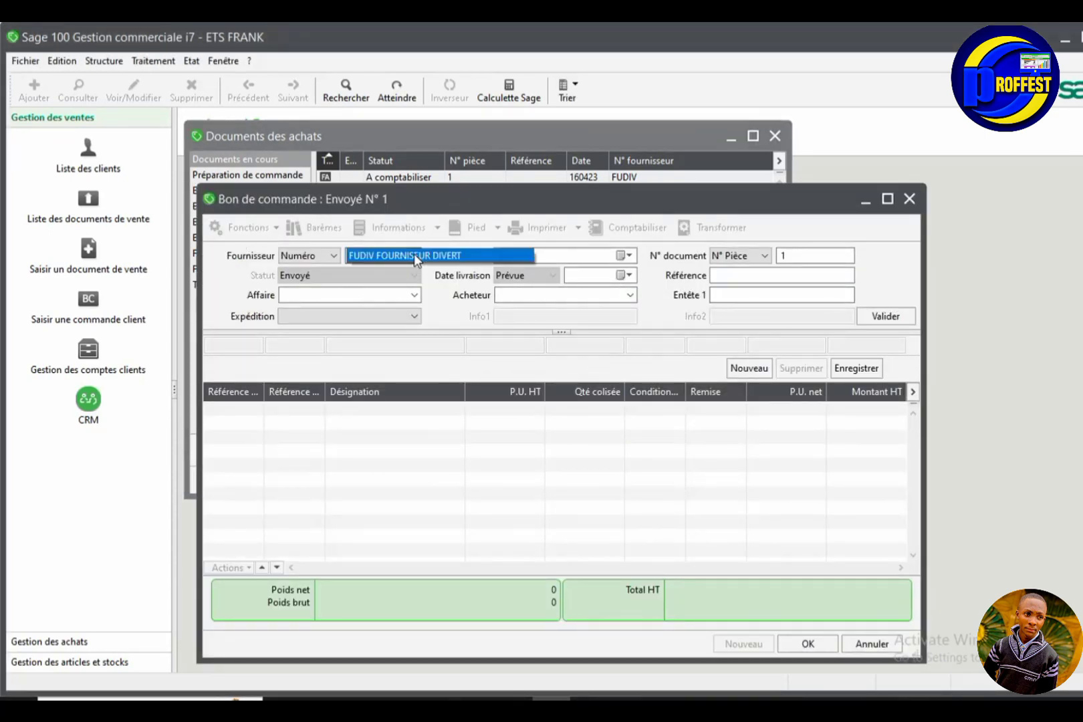
click(414, 255)
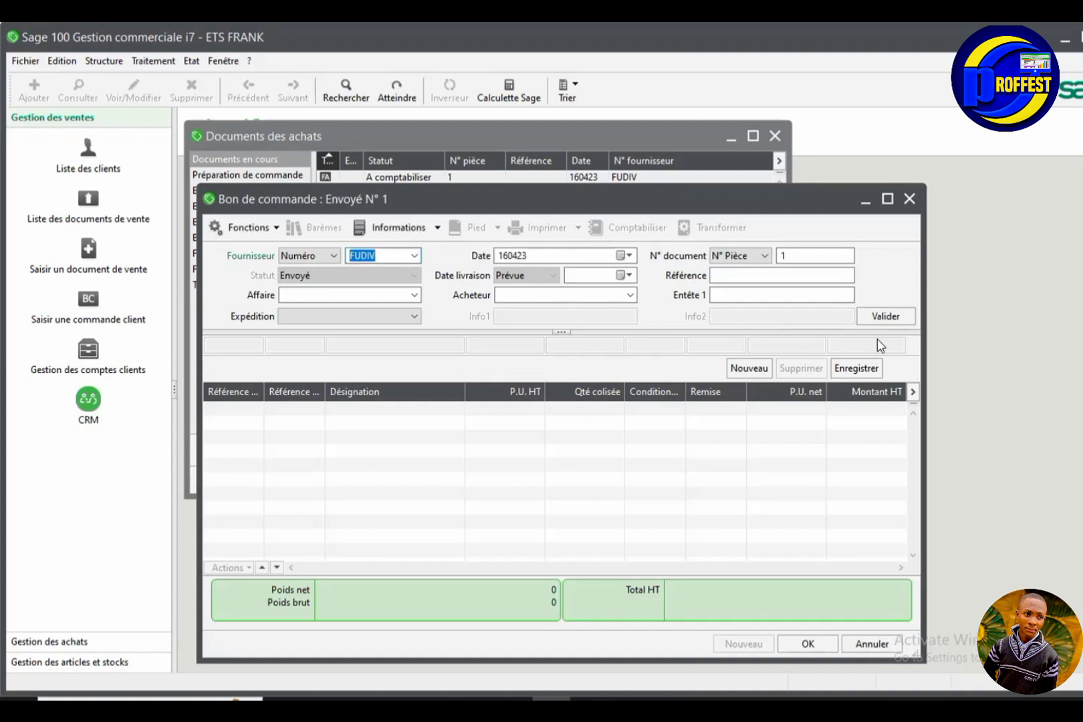
click(893, 320)
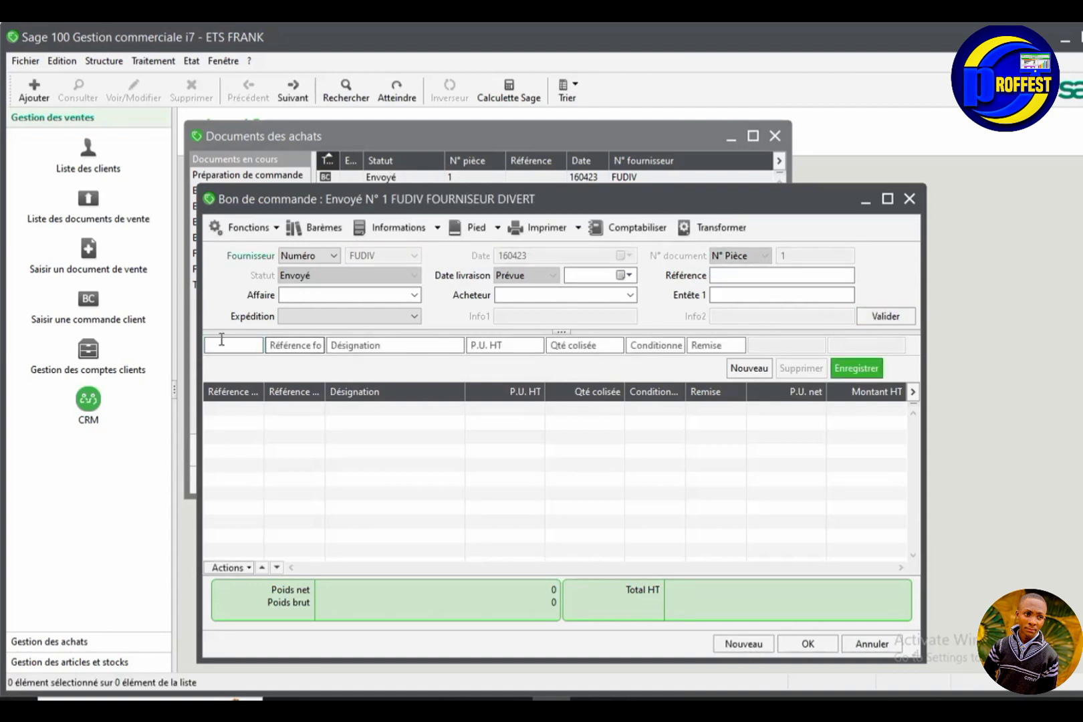
Step: Add the article ELECTRONIC MOSQUITO MAT (ELECMOS) to the order with a unit price of 1500 and a quantity of 100, and save the line
text(E)
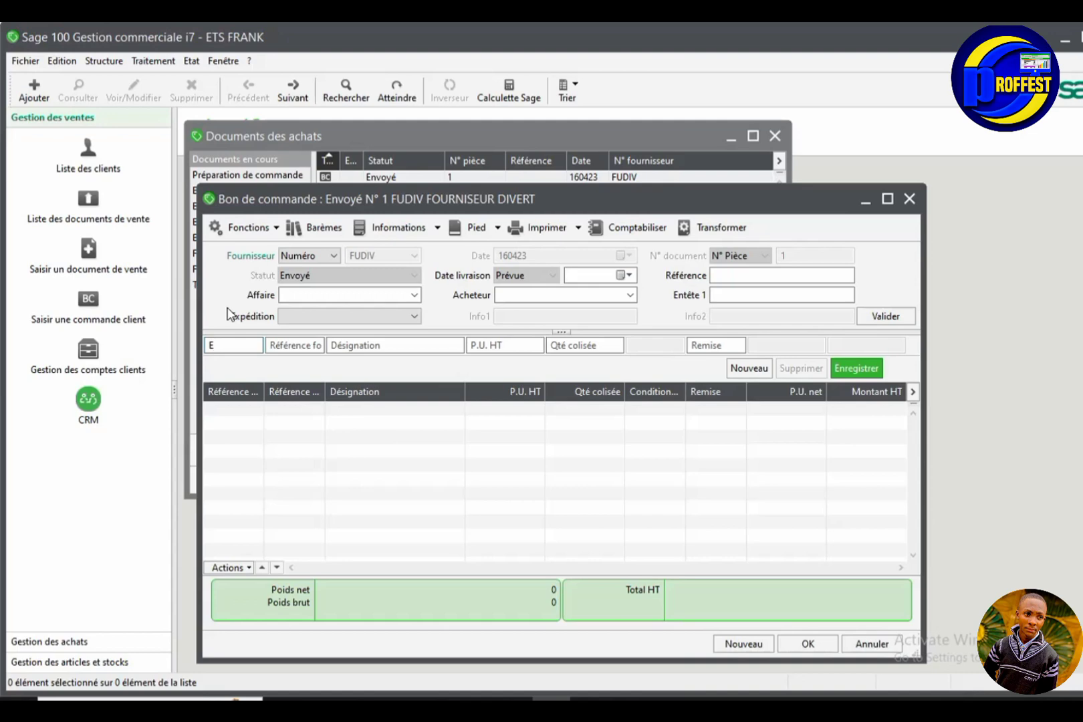
text(L)
key(Tab)
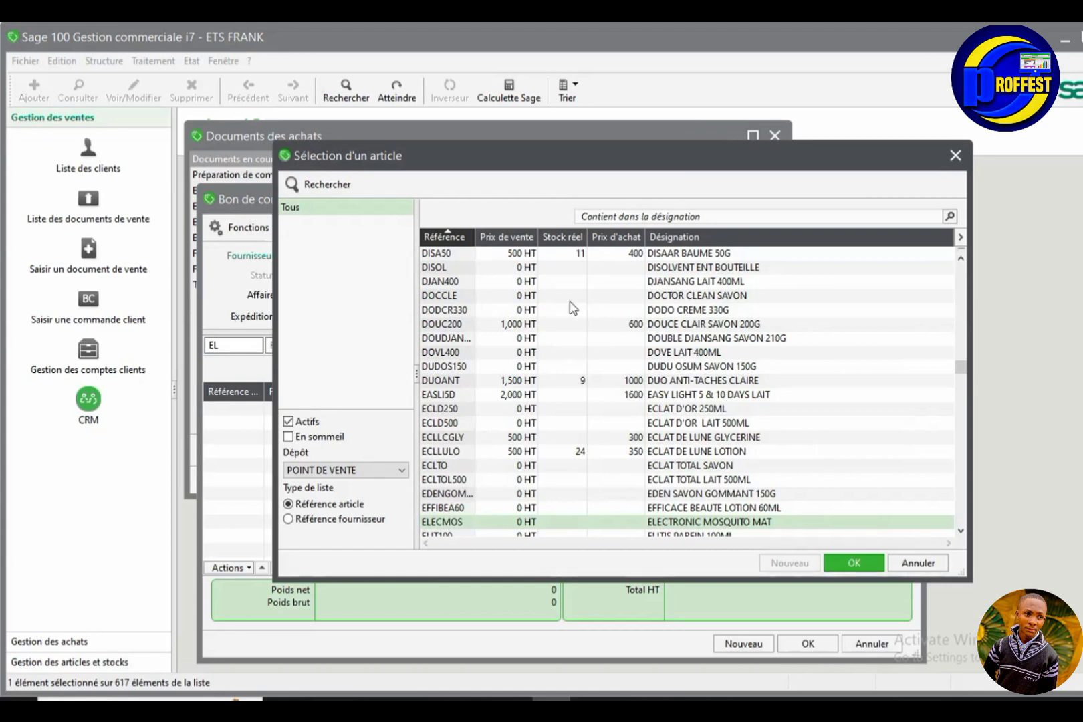
scroll(729, 455, down, 2)
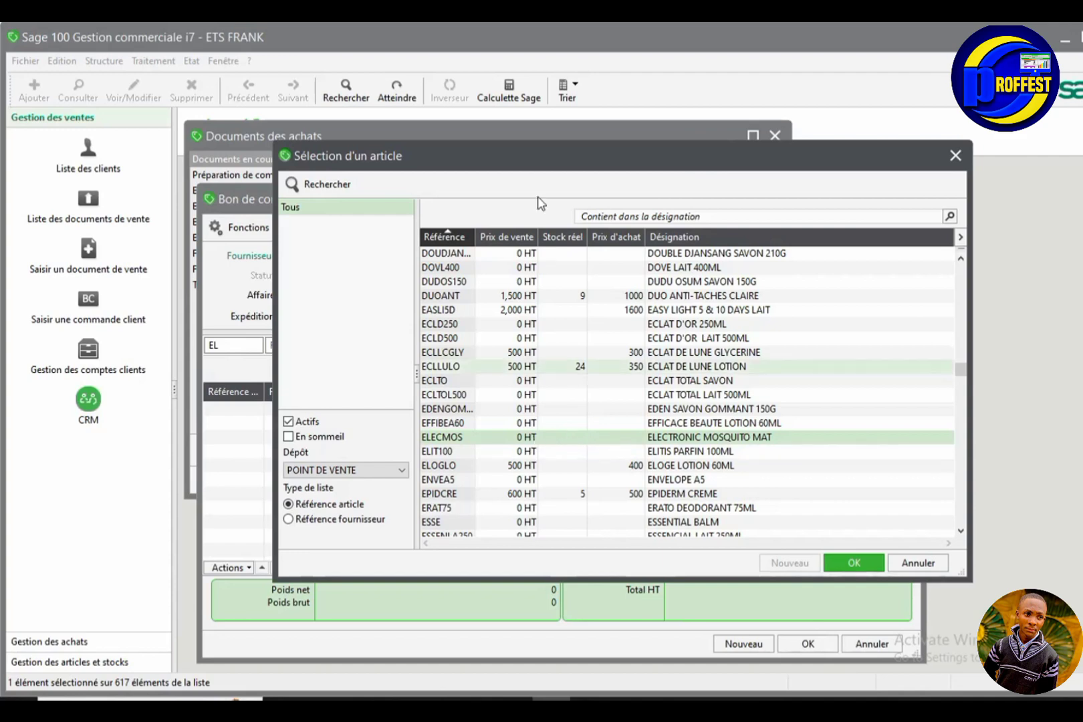
double_click(579, 442)
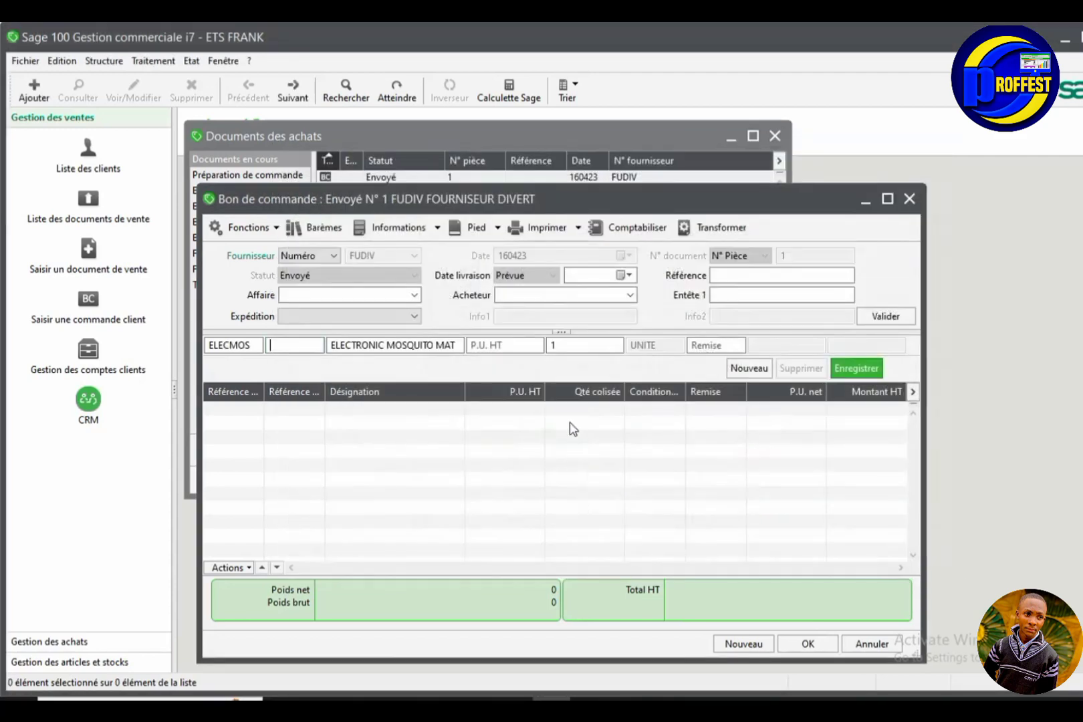
click(528, 349)
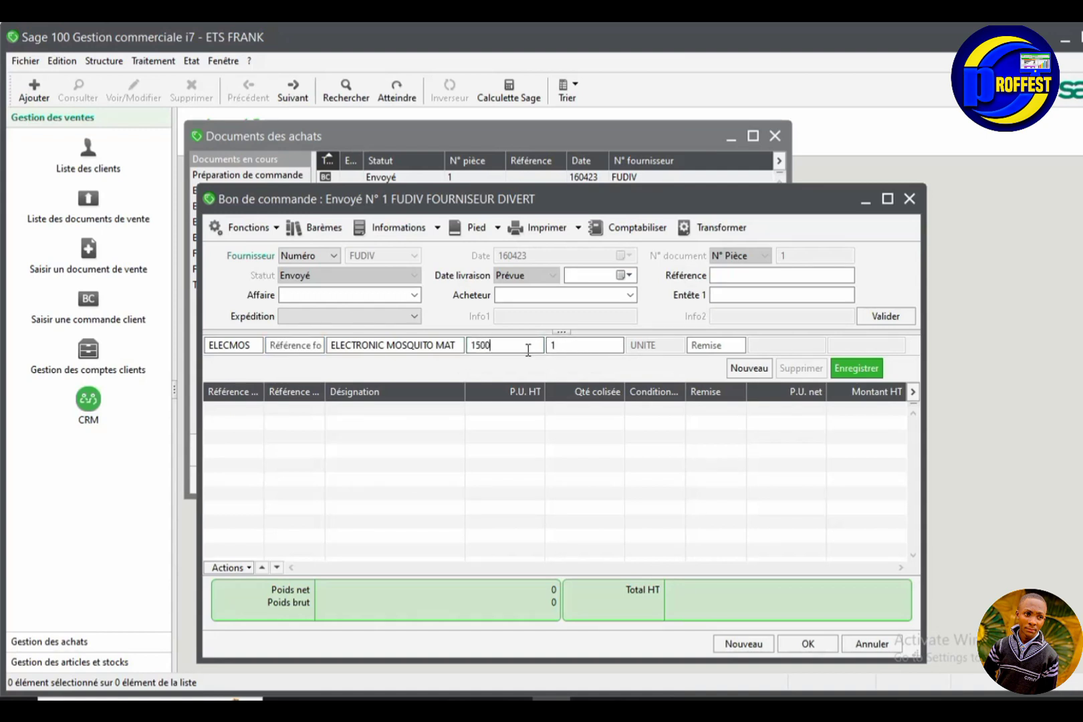
text(1500)
key(Tab)
text(100)
click(856, 368)
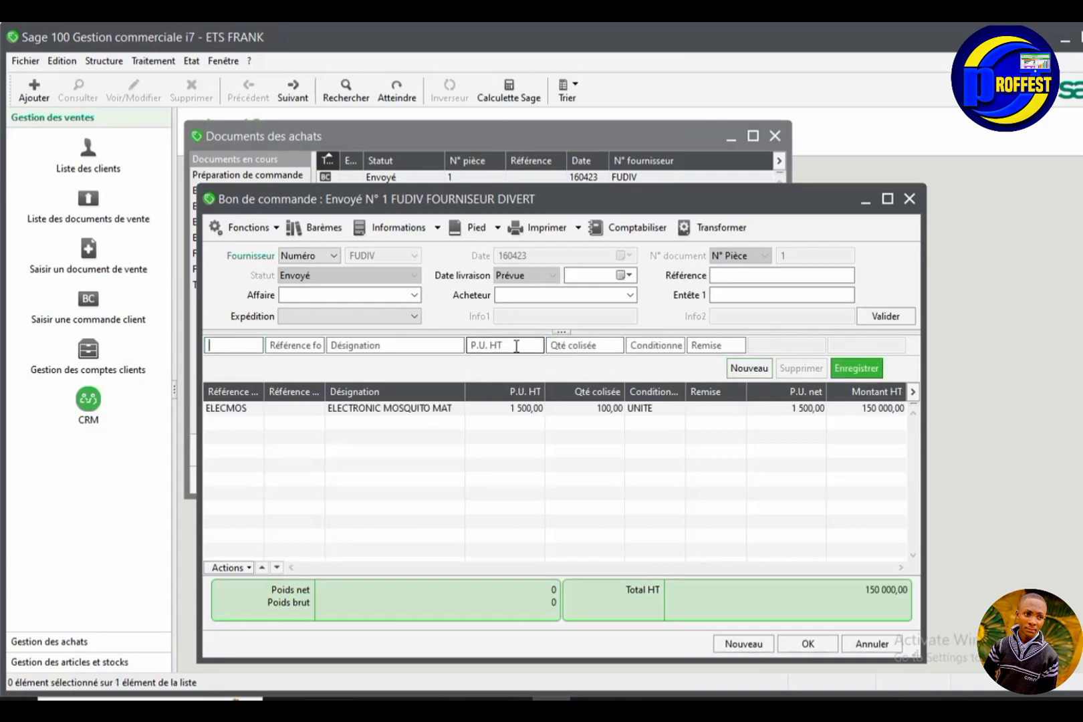
Step: Browse the article selection list from the order's entry line and pick ORAL B 140G (ORAB140)
text(Q)
key(Tab)
scroll(602, 434, down, 4)
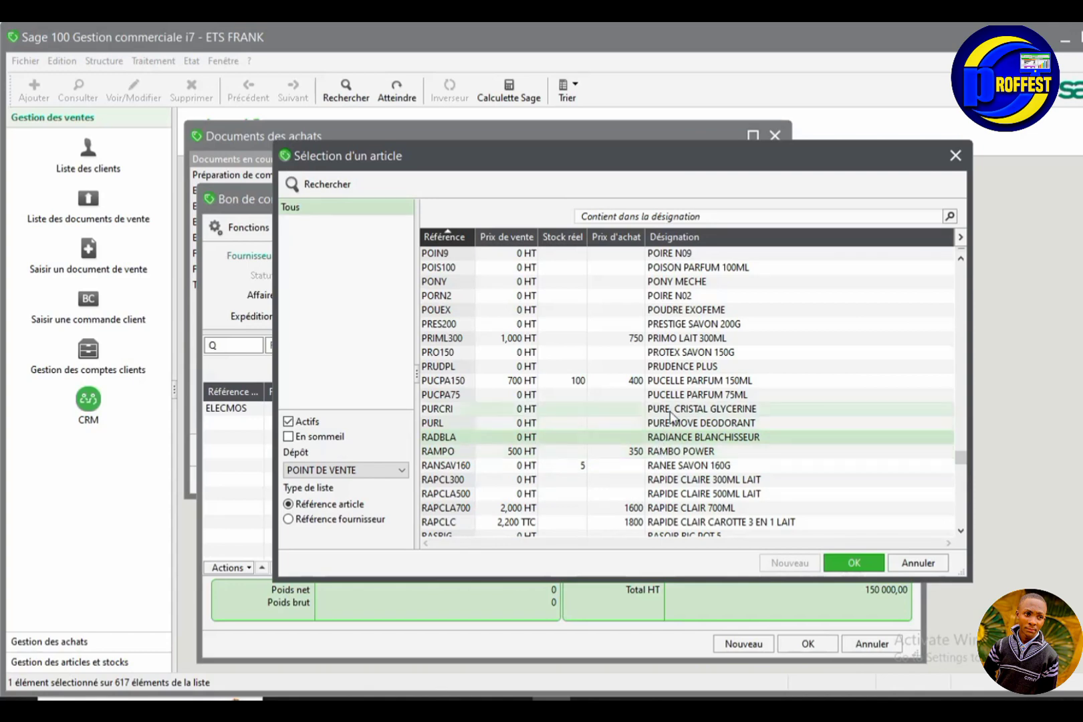
scroll(668, 401, up, 2)
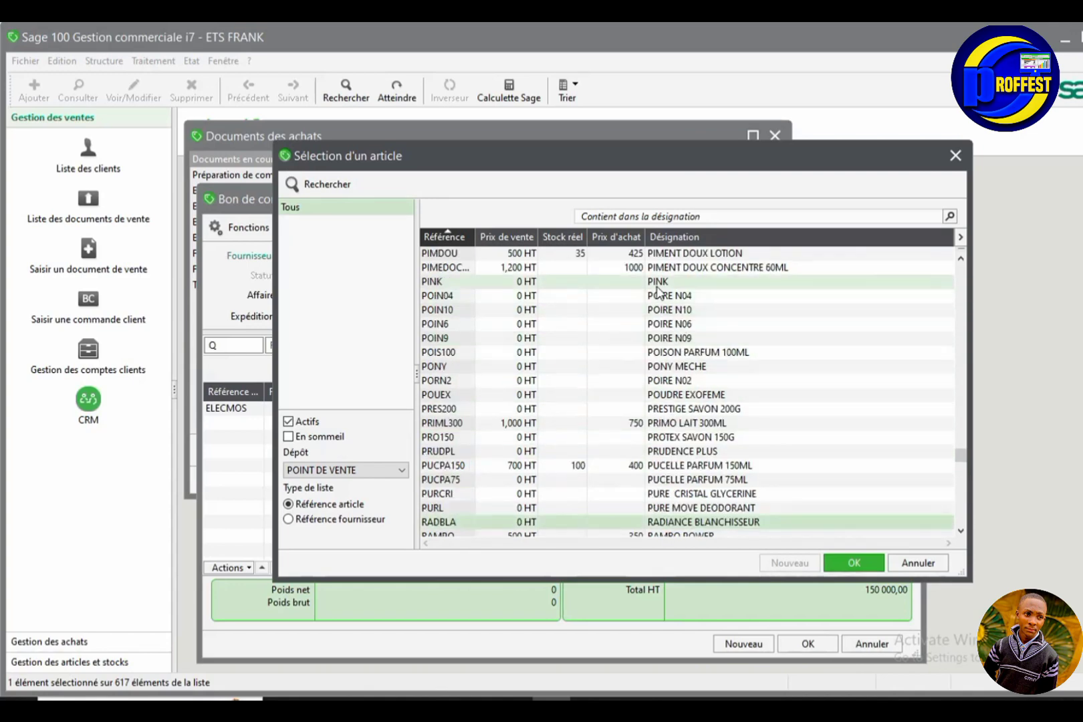
scroll(659, 291, up, 15)
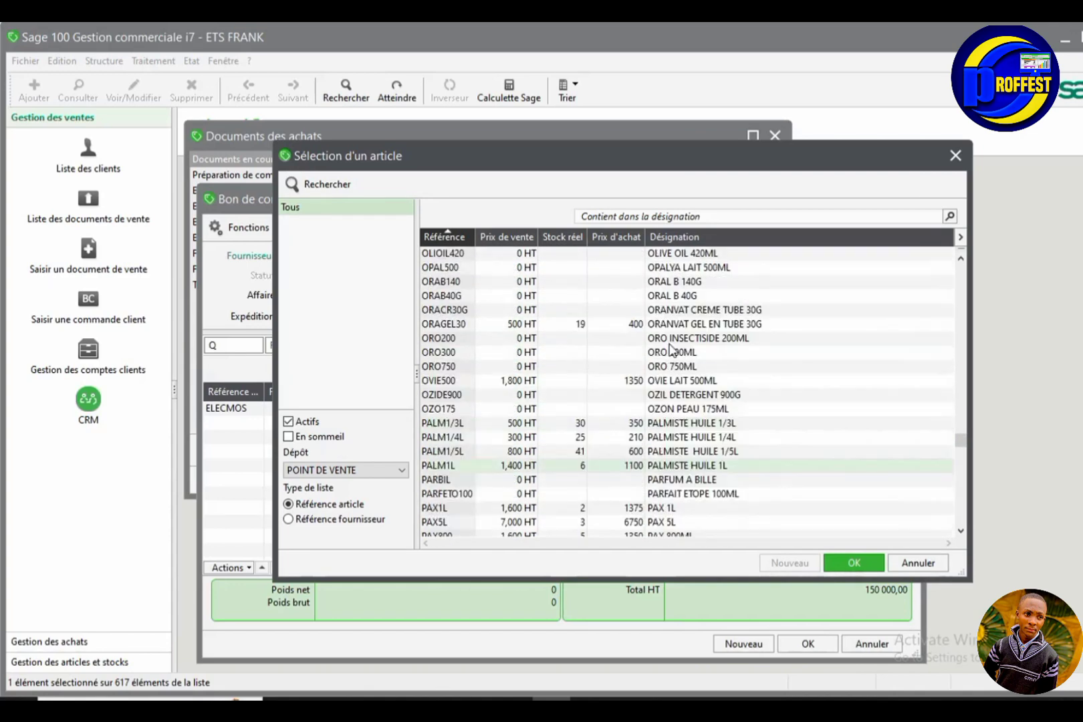
scroll(670, 347, up, 3)
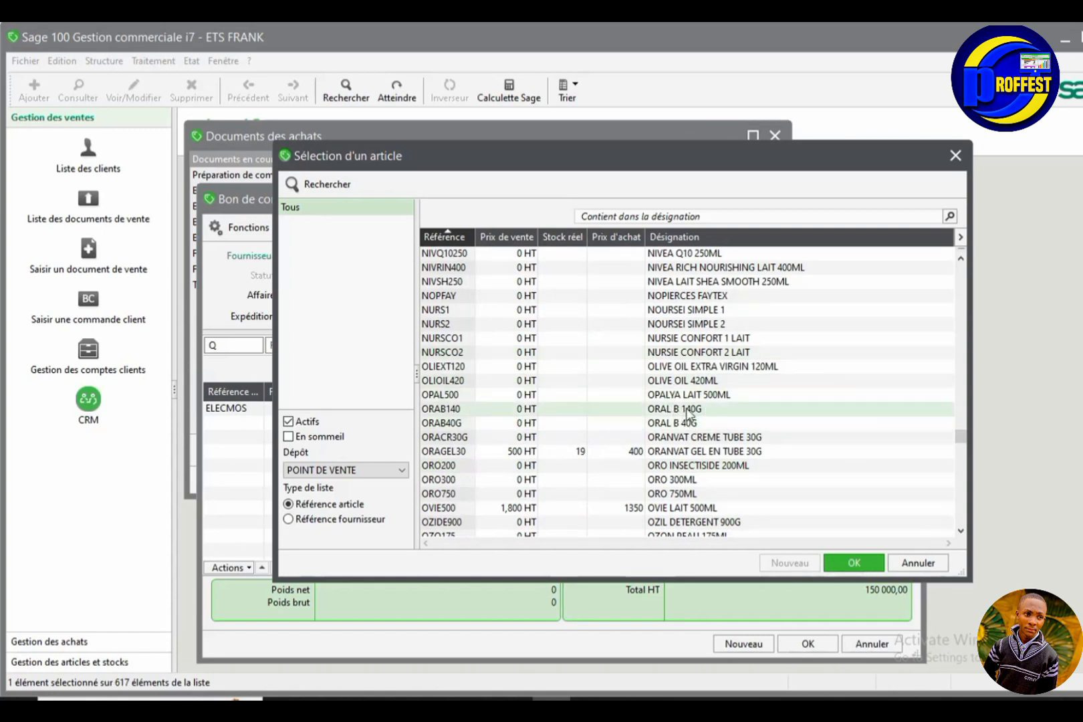
click(587, 411)
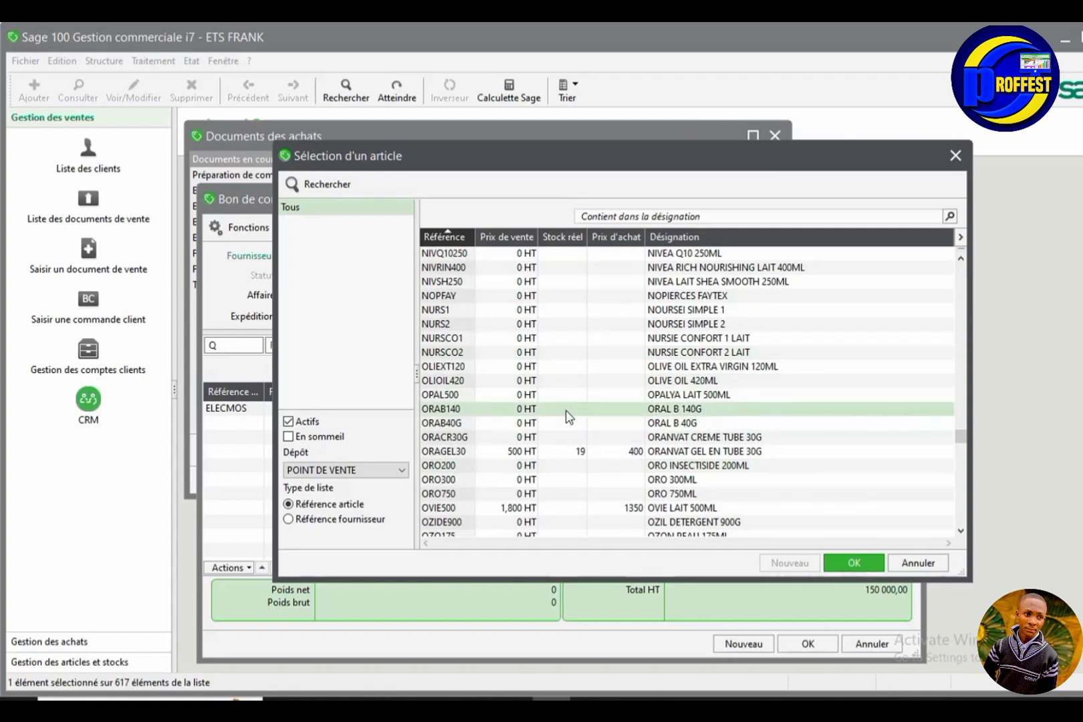
double_click(565, 410)
Step: Set the ORAL B 140G line to a unit price of 500 and a quantity of 20, save it, and validate the order
click(499, 345)
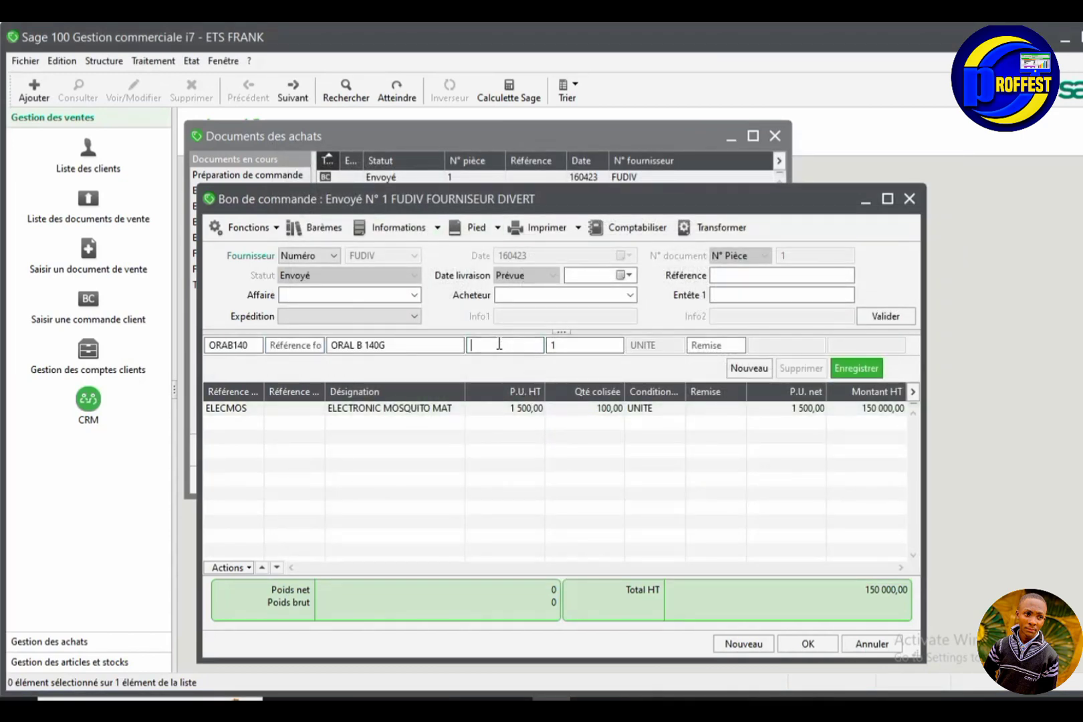
text(500)
key(Tab)
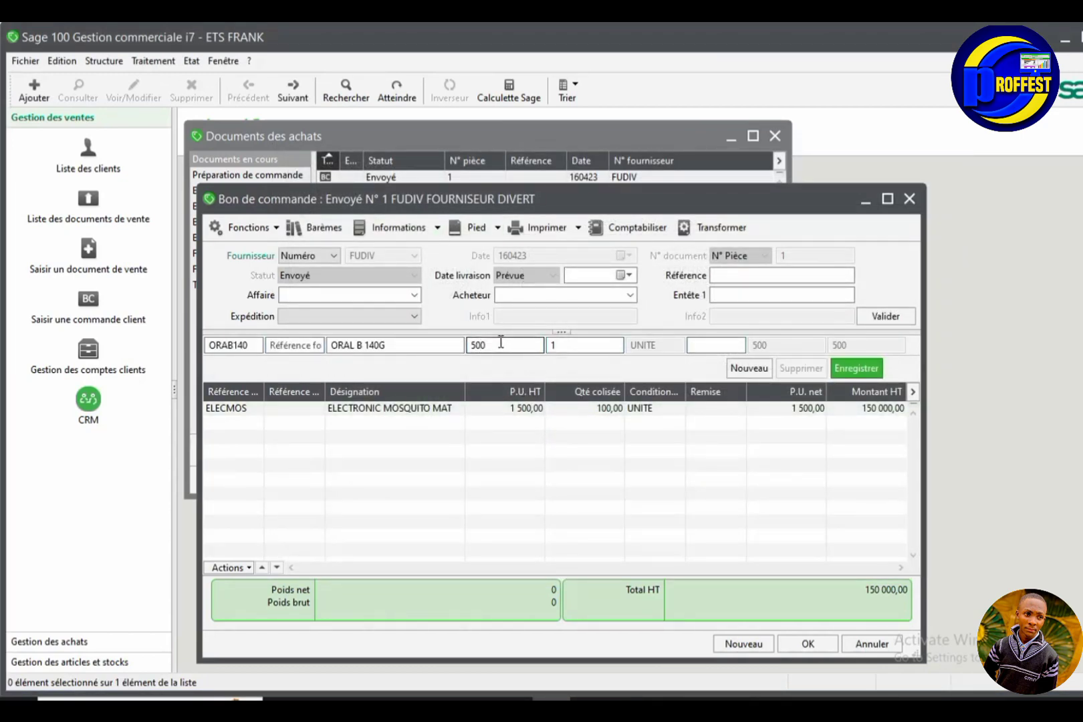
key(shift+Tab)
click(856, 368)
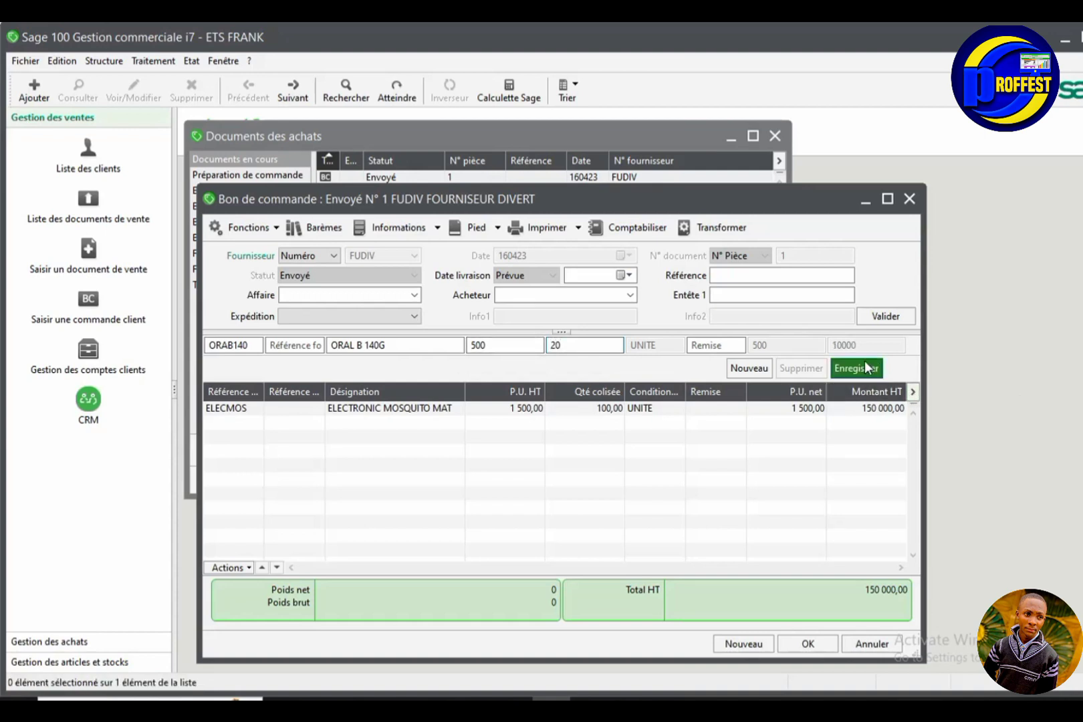
click(806, 643)
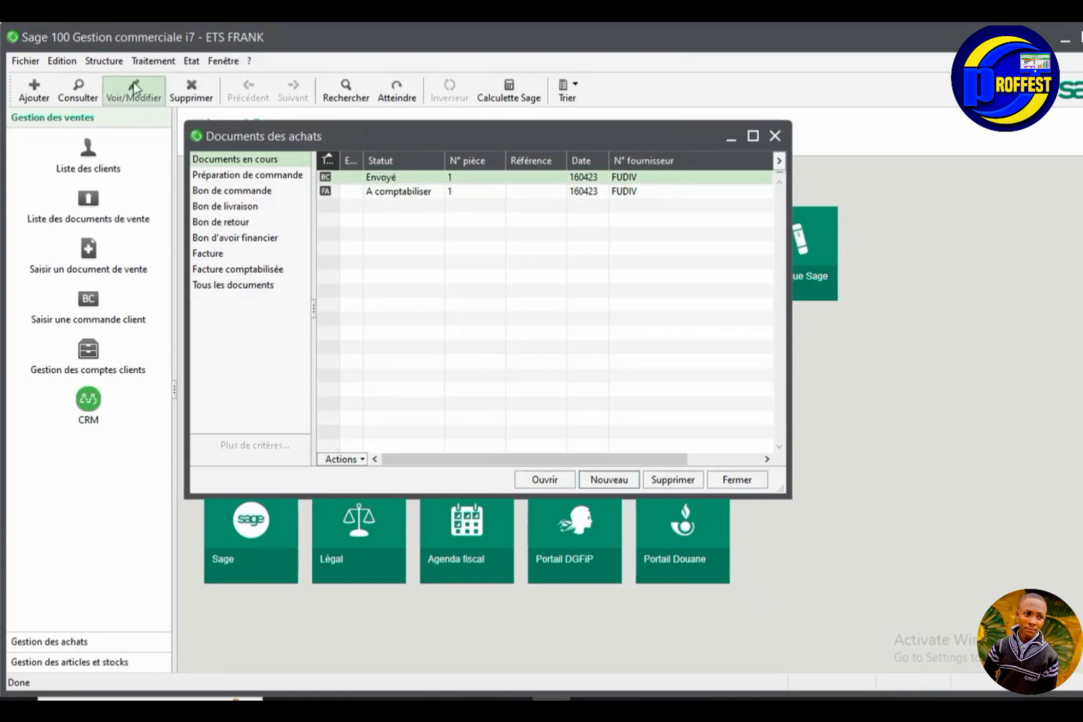
Step: Open the FUDIV purchase order, look up ELECTRONIC MOSQUITO MAT (ELECMOS) in the article list to check its stock, and close both windows
double_click(386, 178)
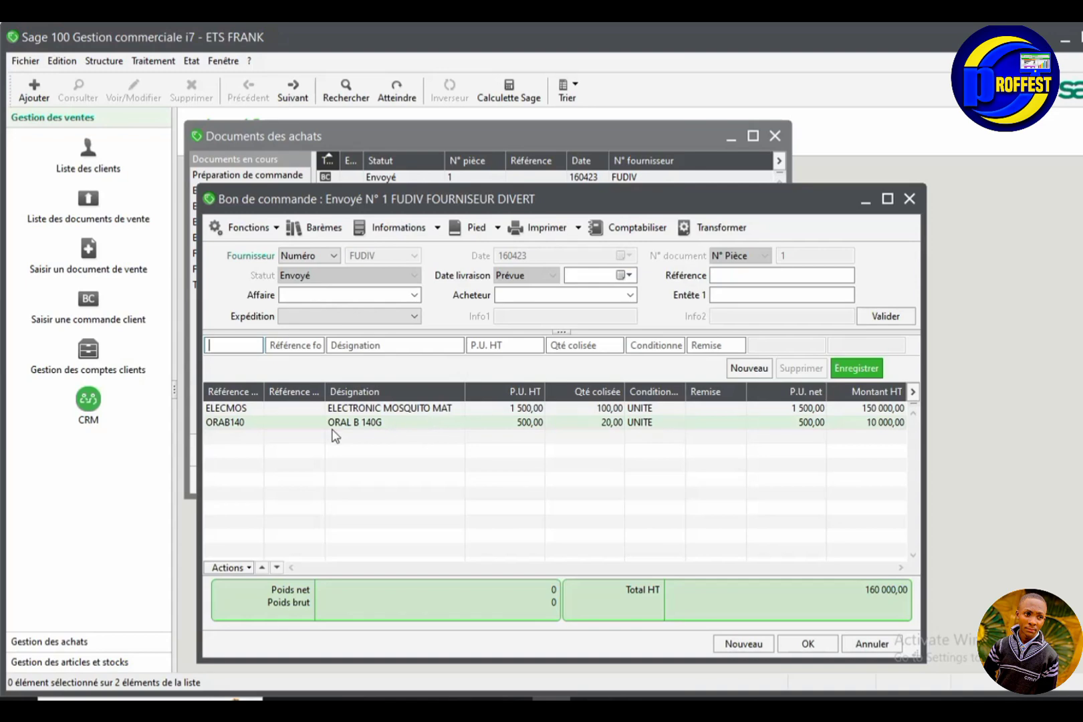
click(105, 60)
click(155, 100)
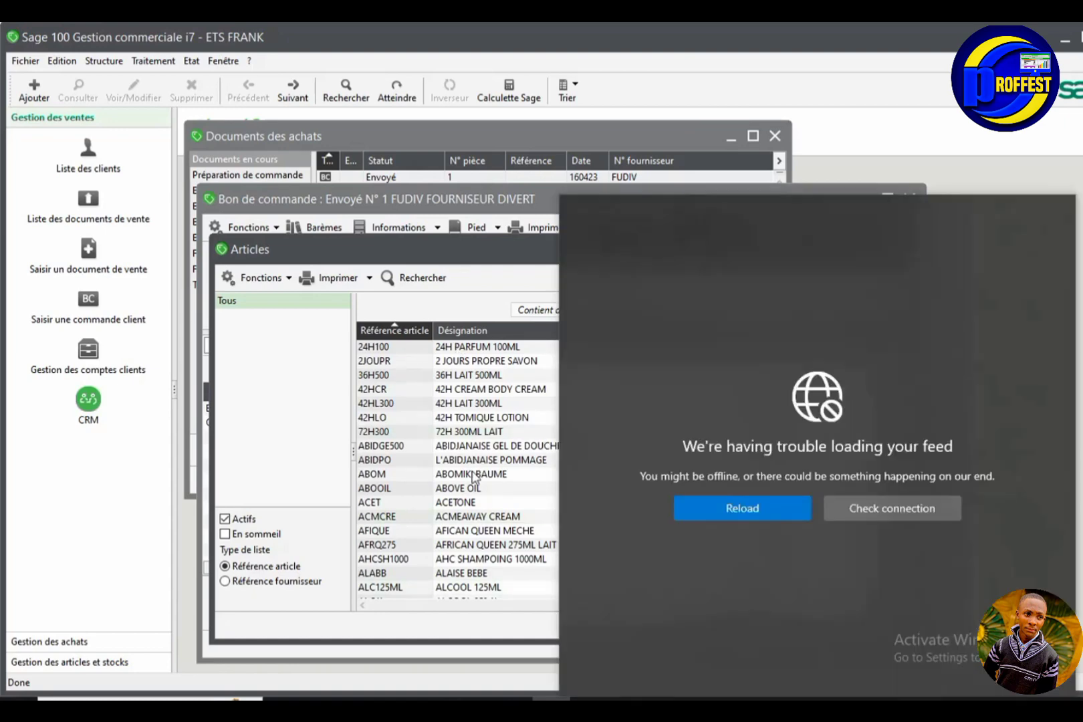
drag(444, 240, 484, 107)
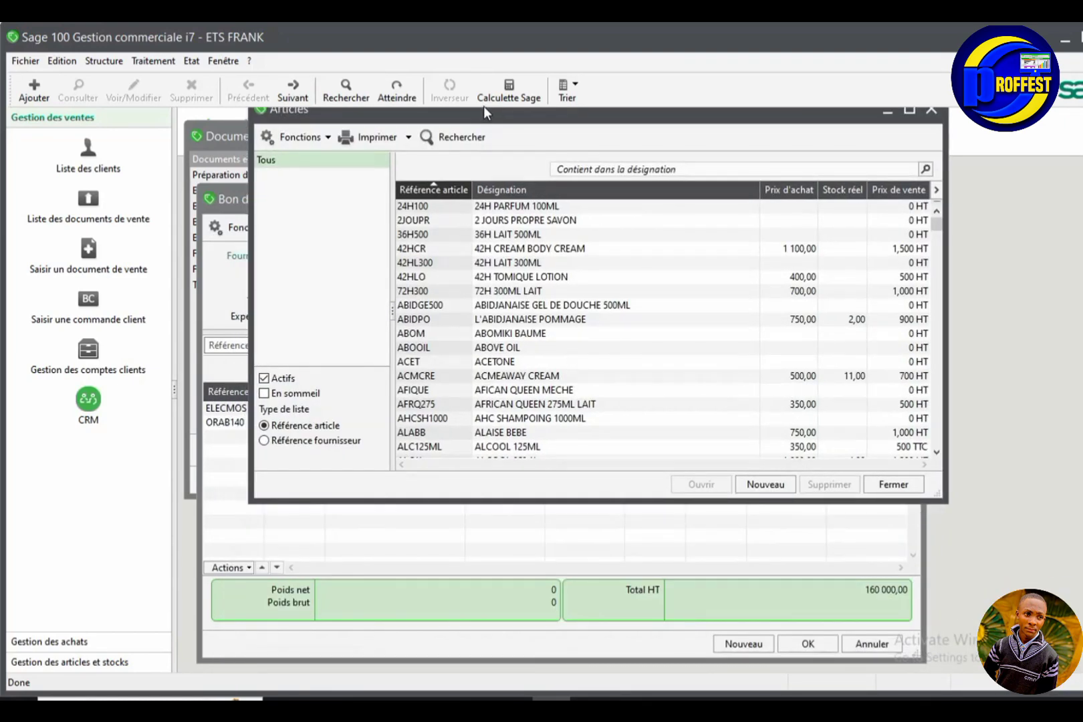
text(el)
scroll(633, 399, down, 2)
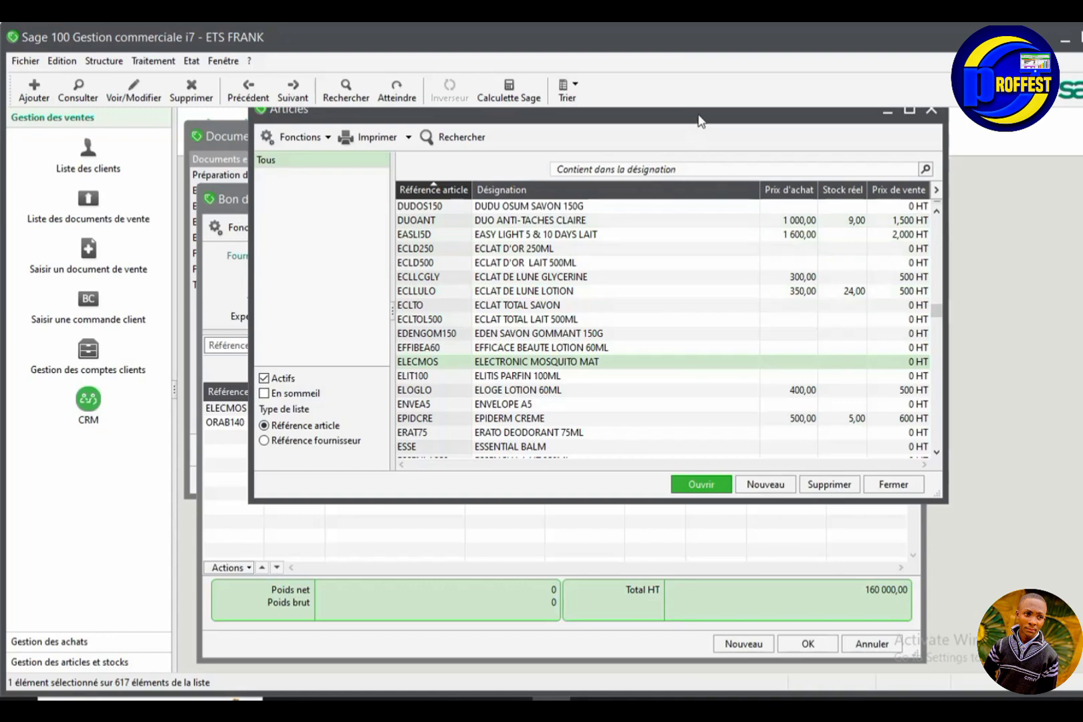
drag(701, 118, 893, 308)
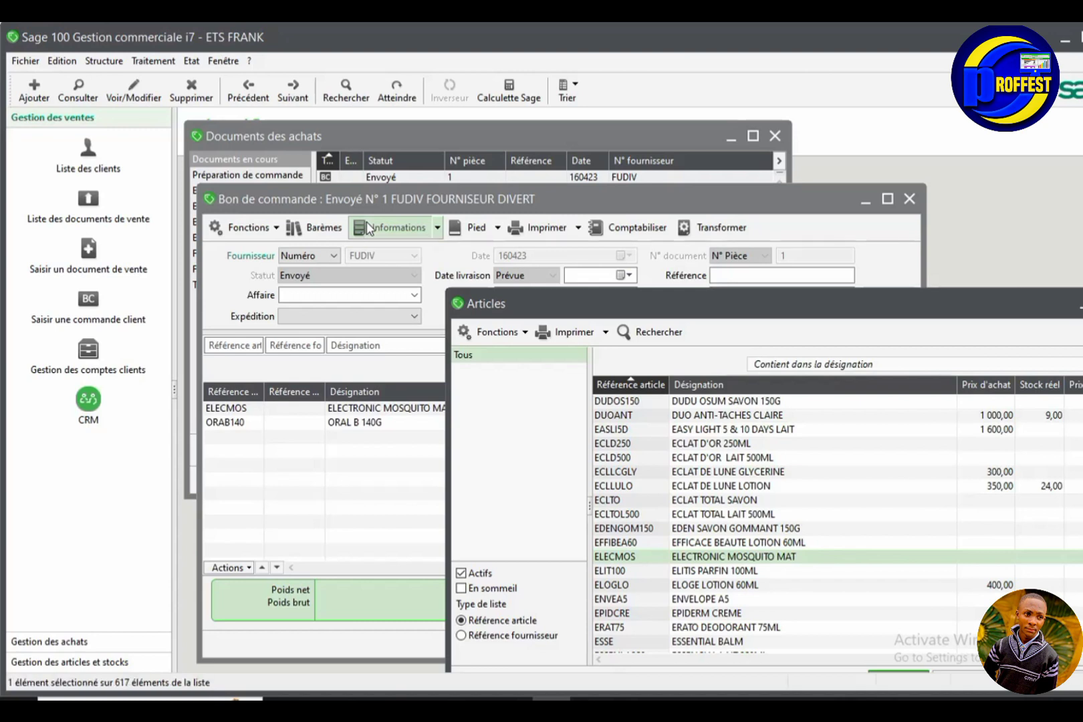
drag(726, 301, 634, 266)
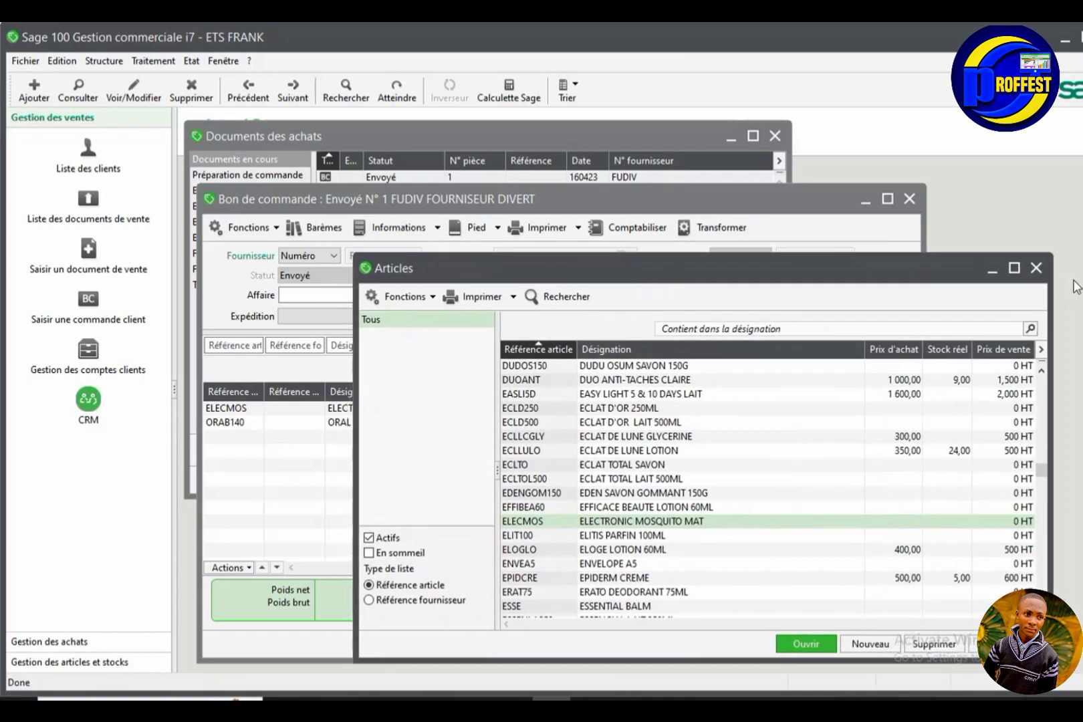
click(1034, 270)
drag(754, 198, 812, 182)
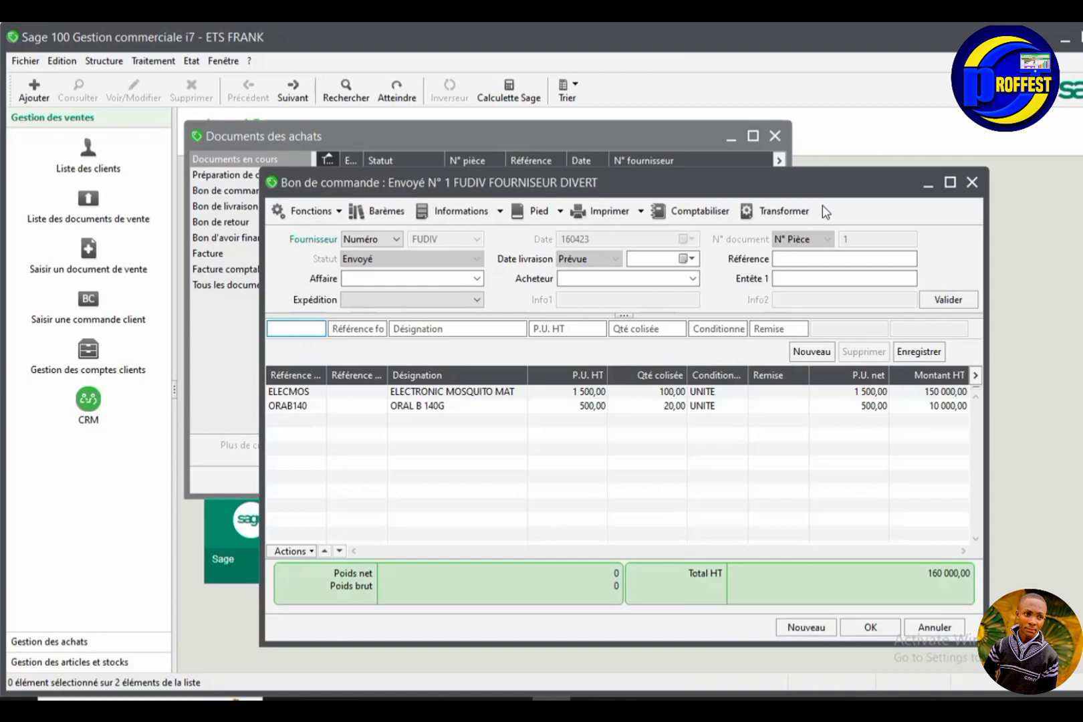
click(971, 182)
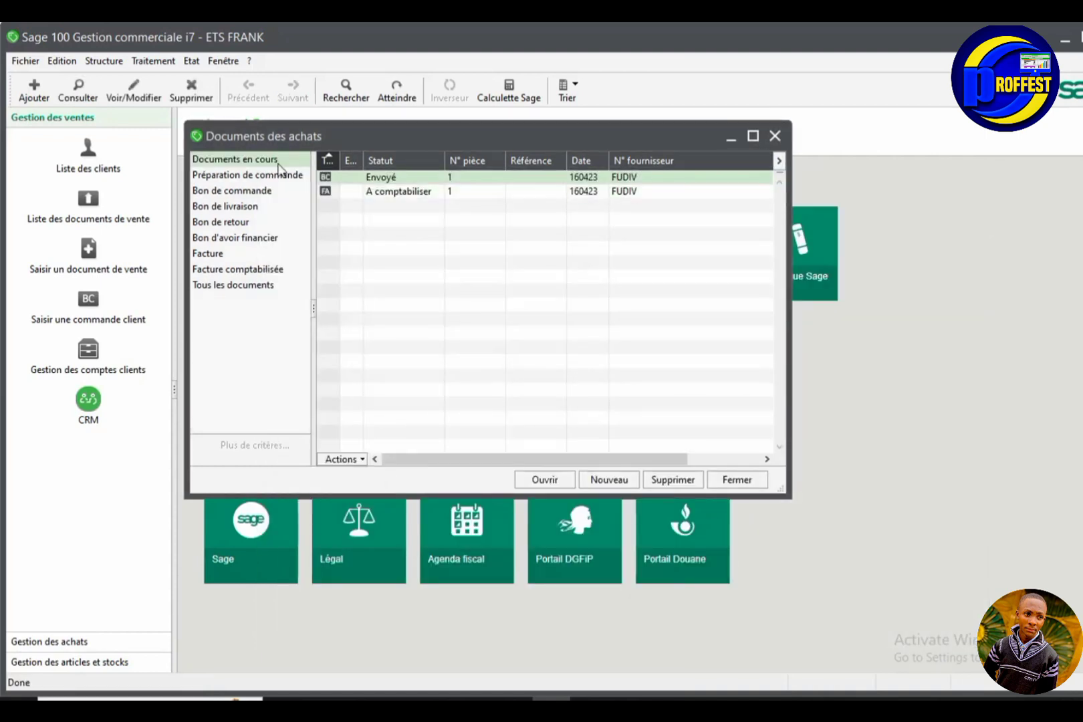
Step: Transform the FUDIV purchase order into an invoice (Facture), keeping the proposed document number and date
double_click(420, 178)
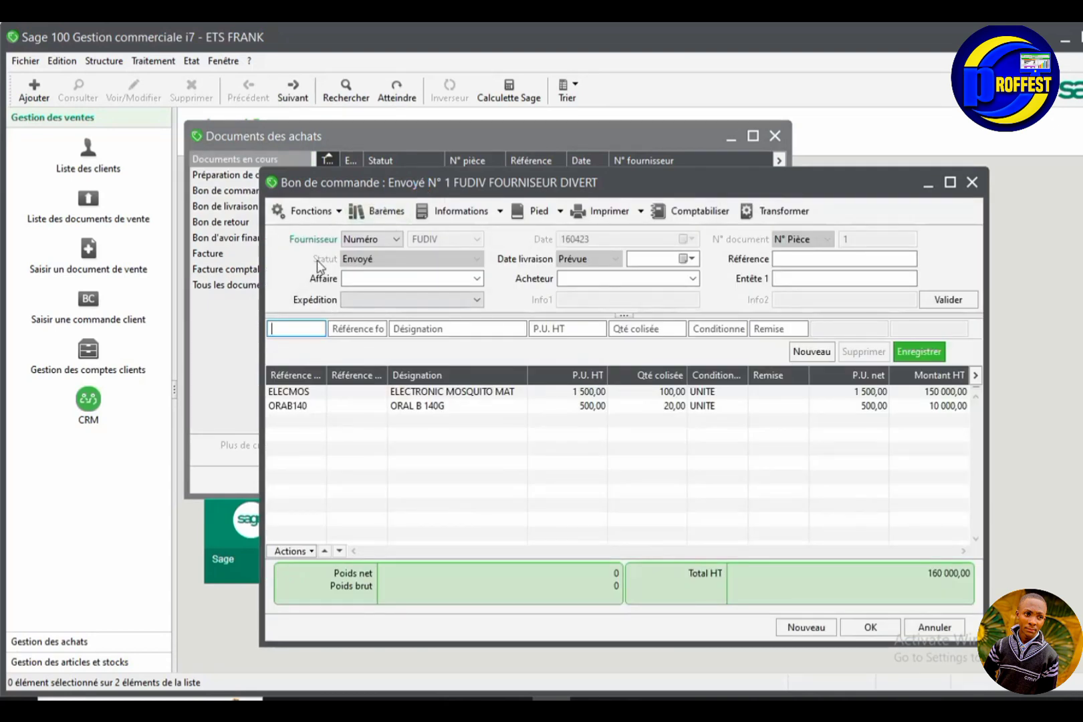
click(775, 212)
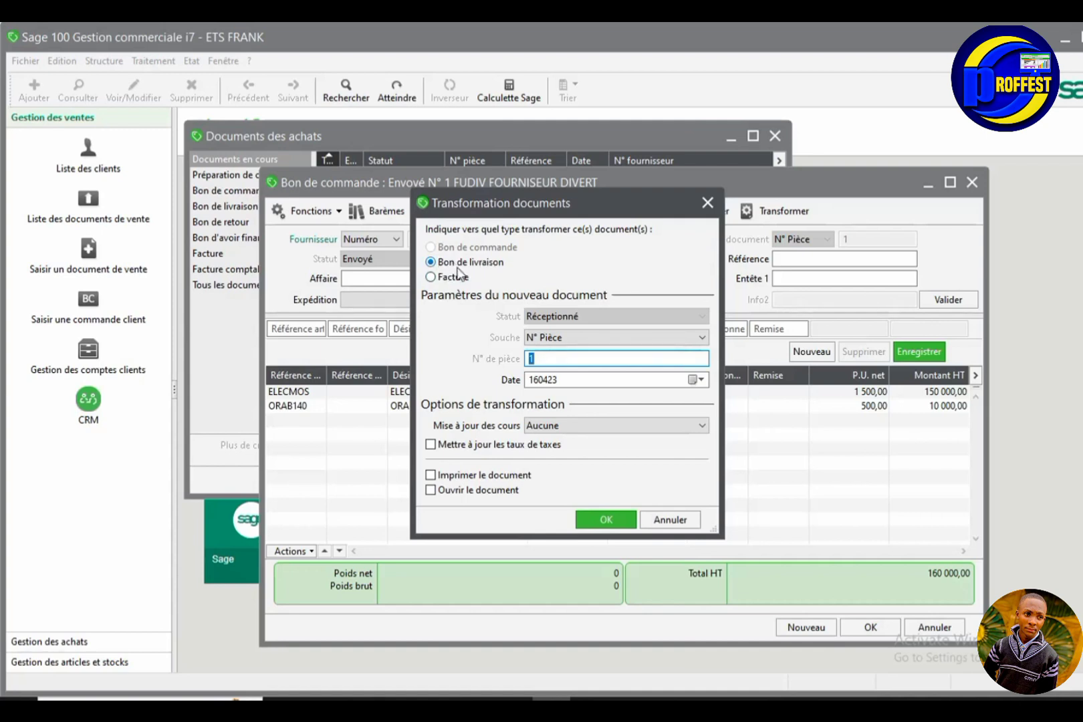
click(431, 277)
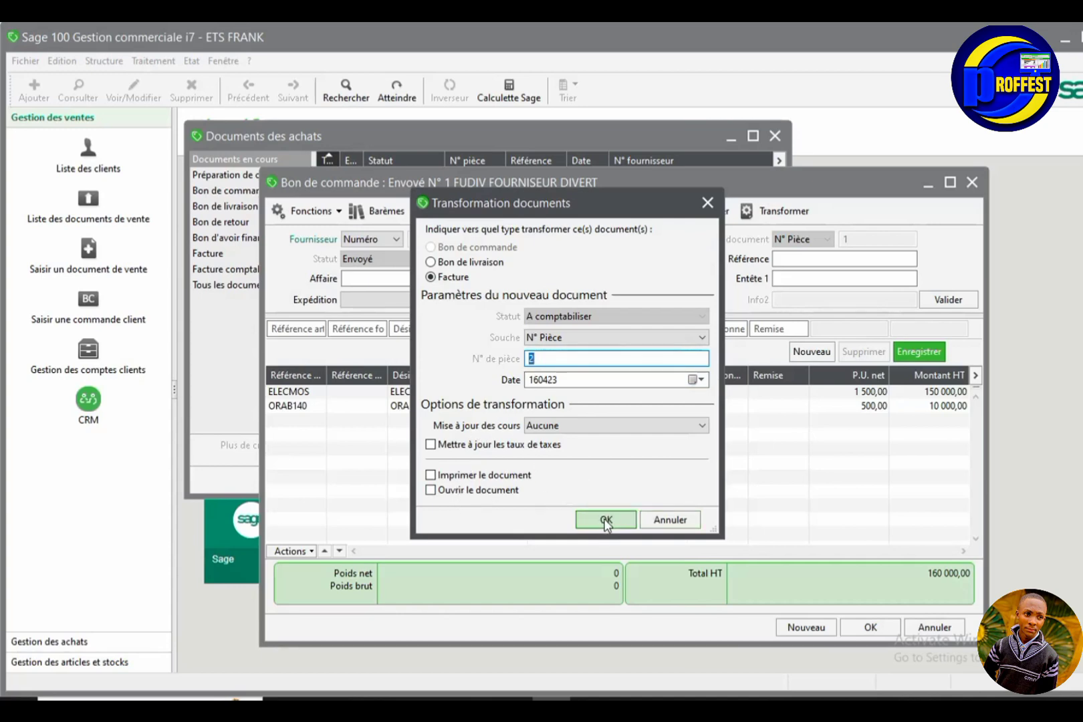
click(606, 521)
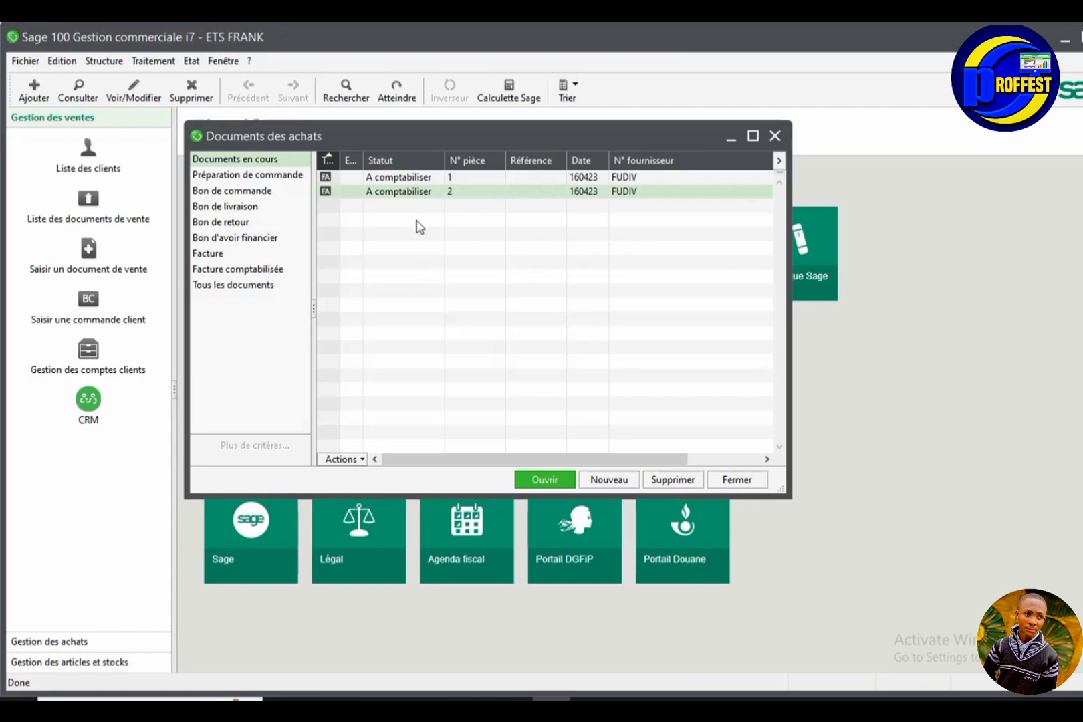
Step: Check the real stock of ELECTRONIC MOSQUITO MAT (ELECMOS) in the article list and close the list
click(103, 60)
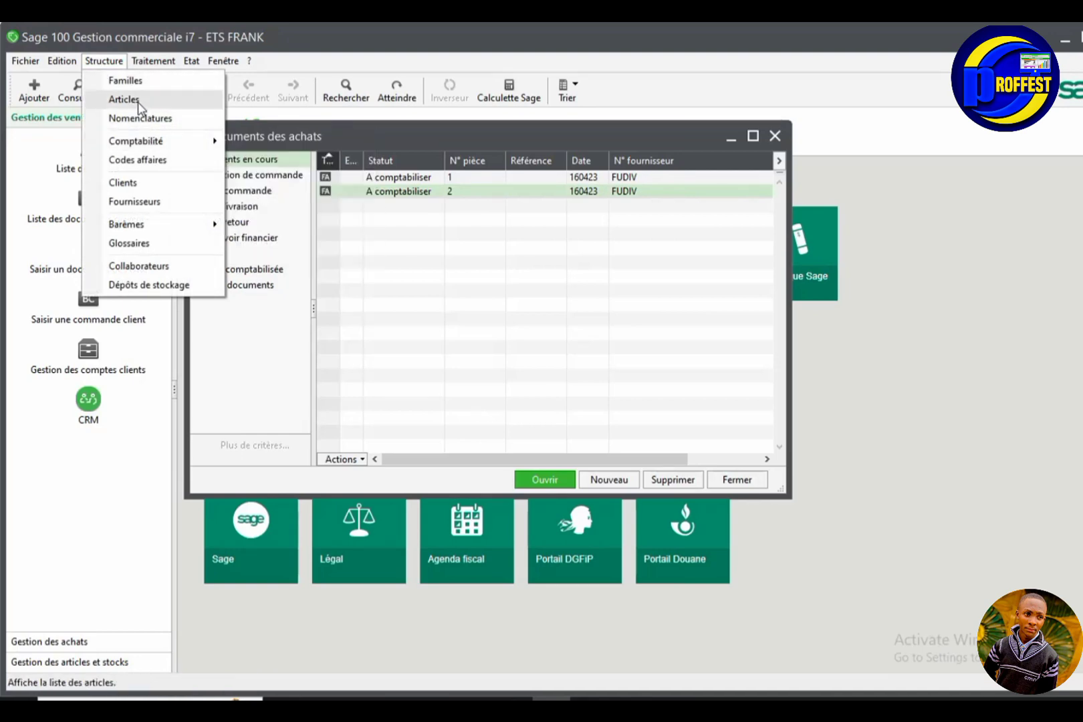
click(138, 104)
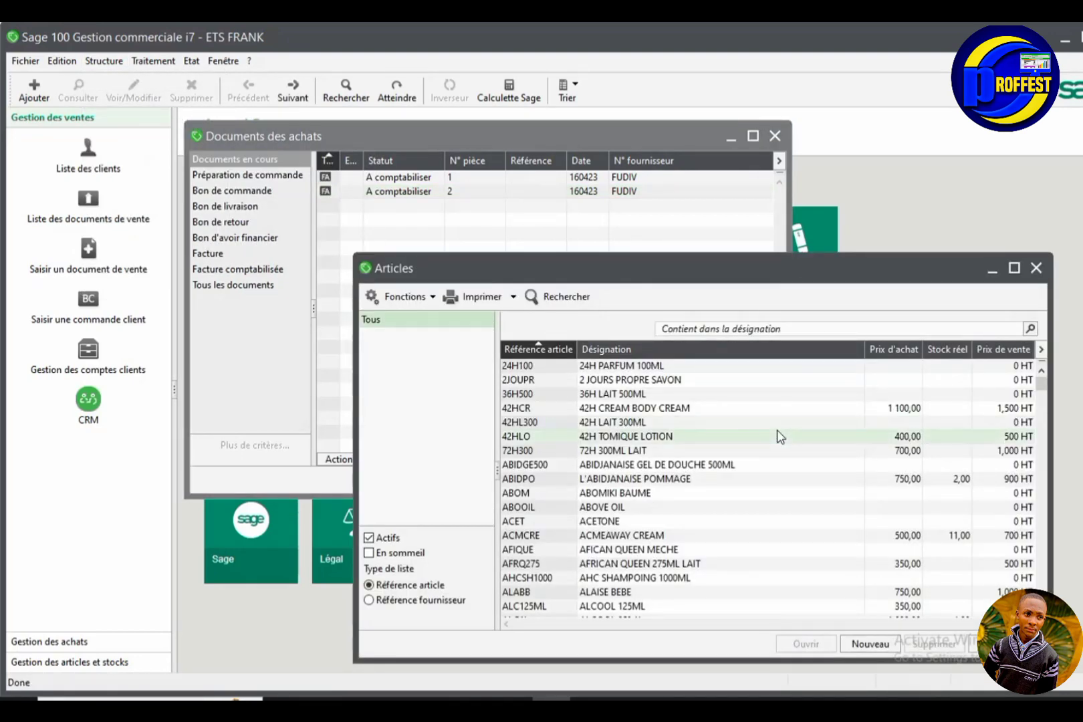
text(el)
scroll(904, 493, down, 2)
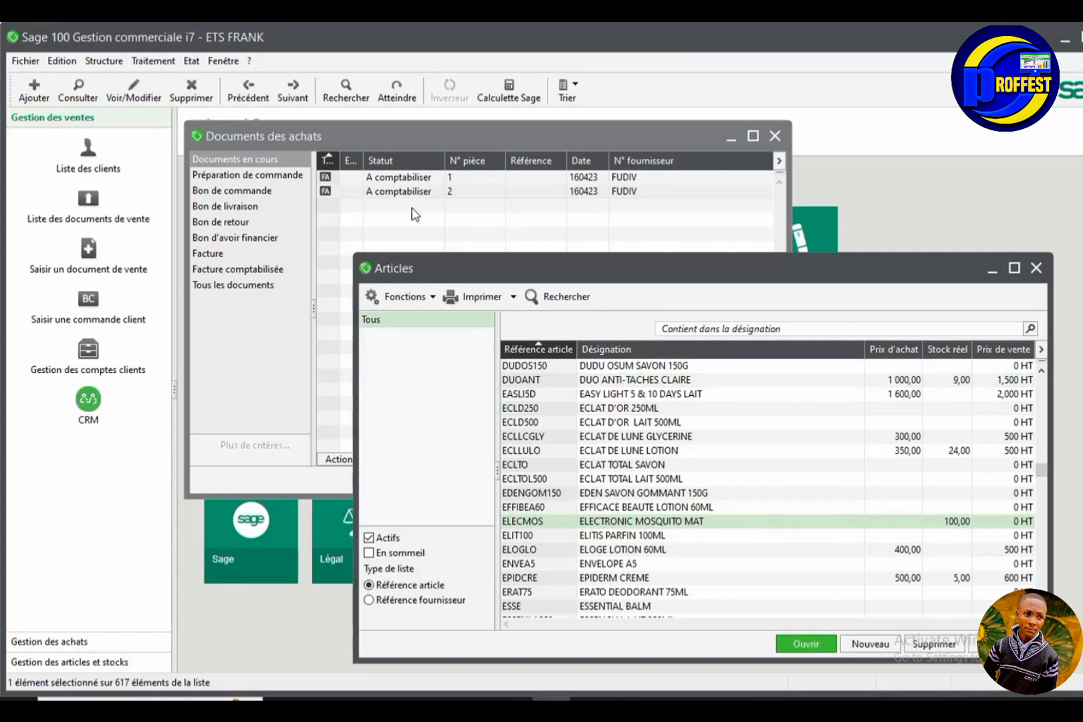
click(1036, 269)
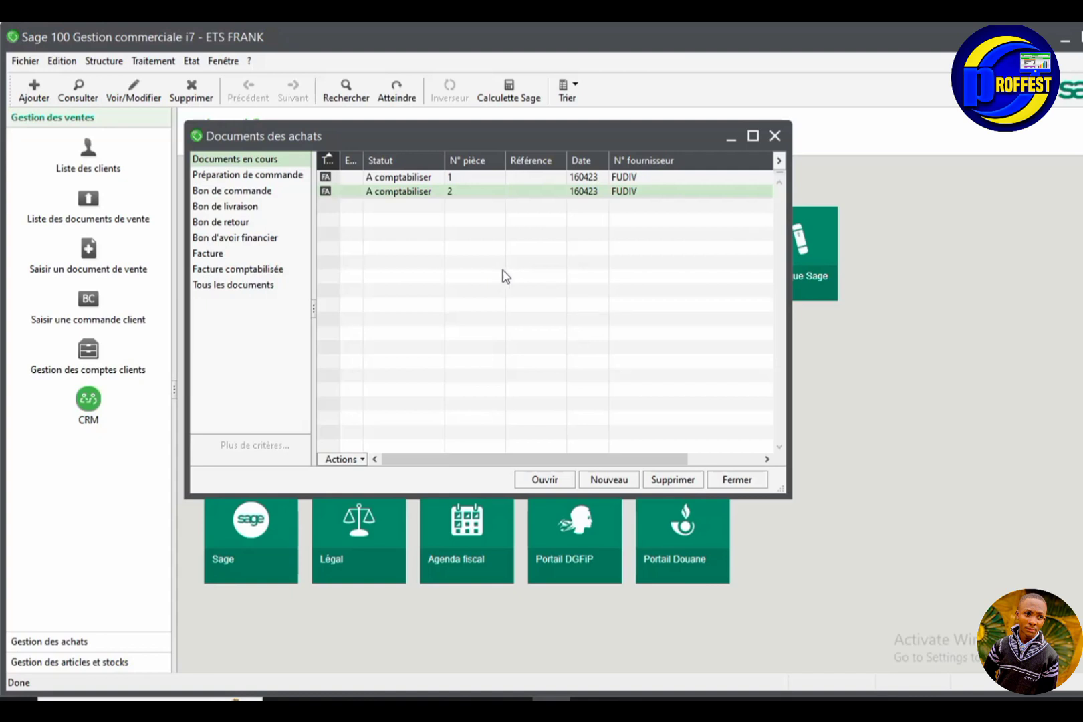
Step: Examine the solvency details (Solvabilité) in the record of the supplier FUDIV FOURNISEUR DIVERT, and close the supplier windows
click(113, 62)
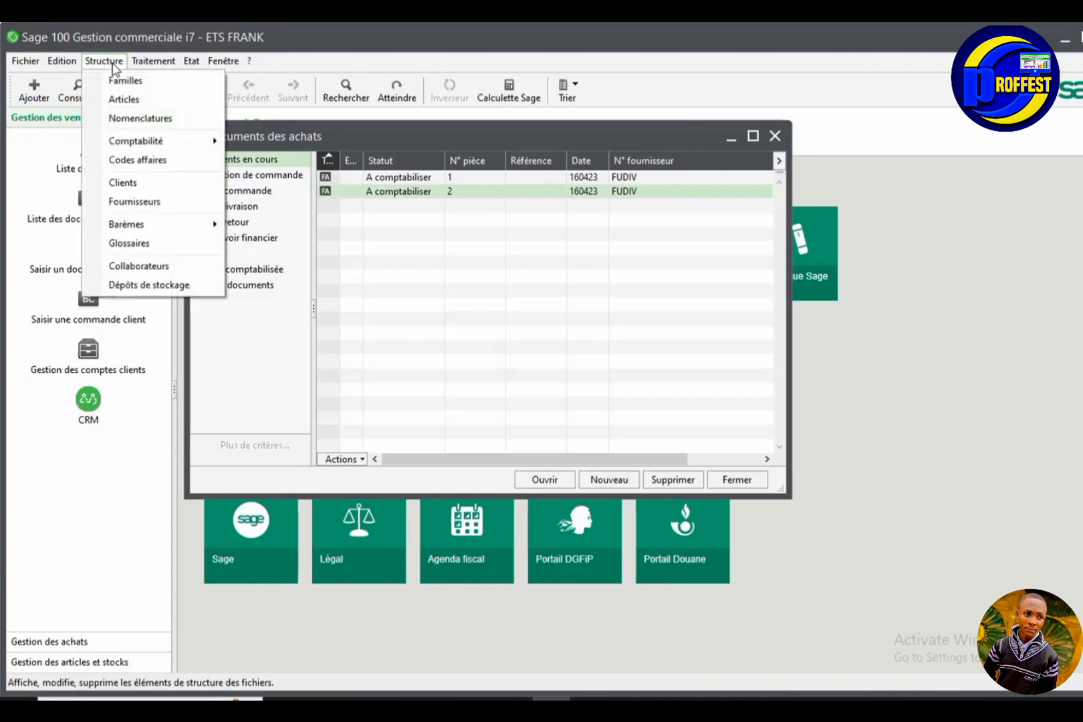
click(123, 198)
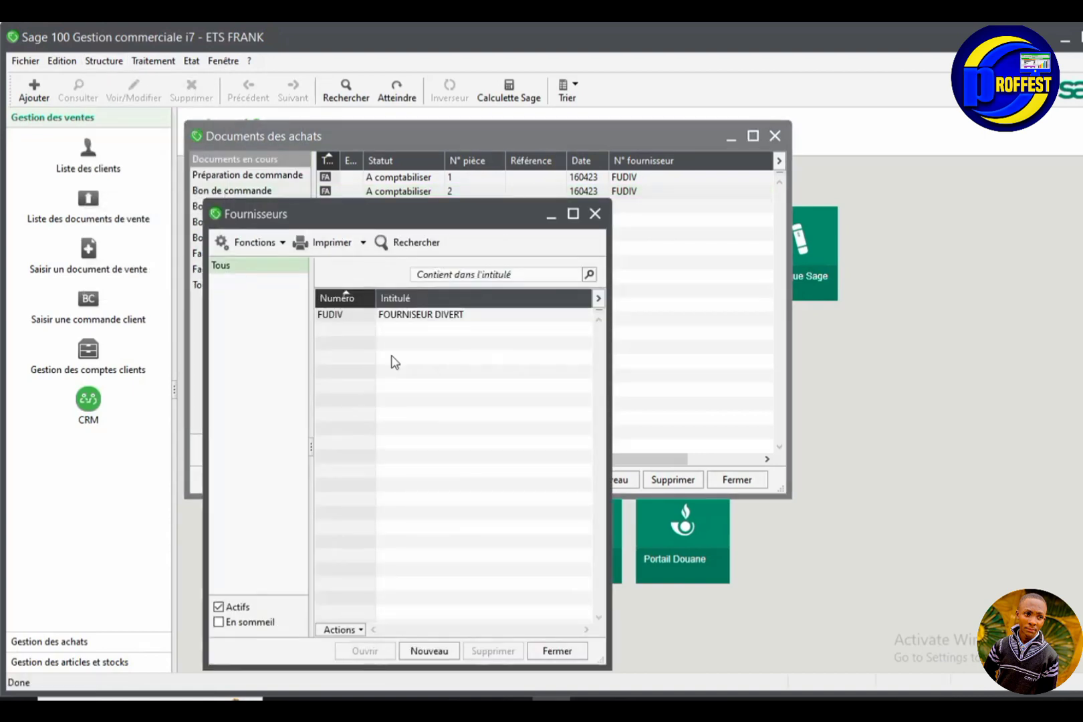
double_click(453, 318)
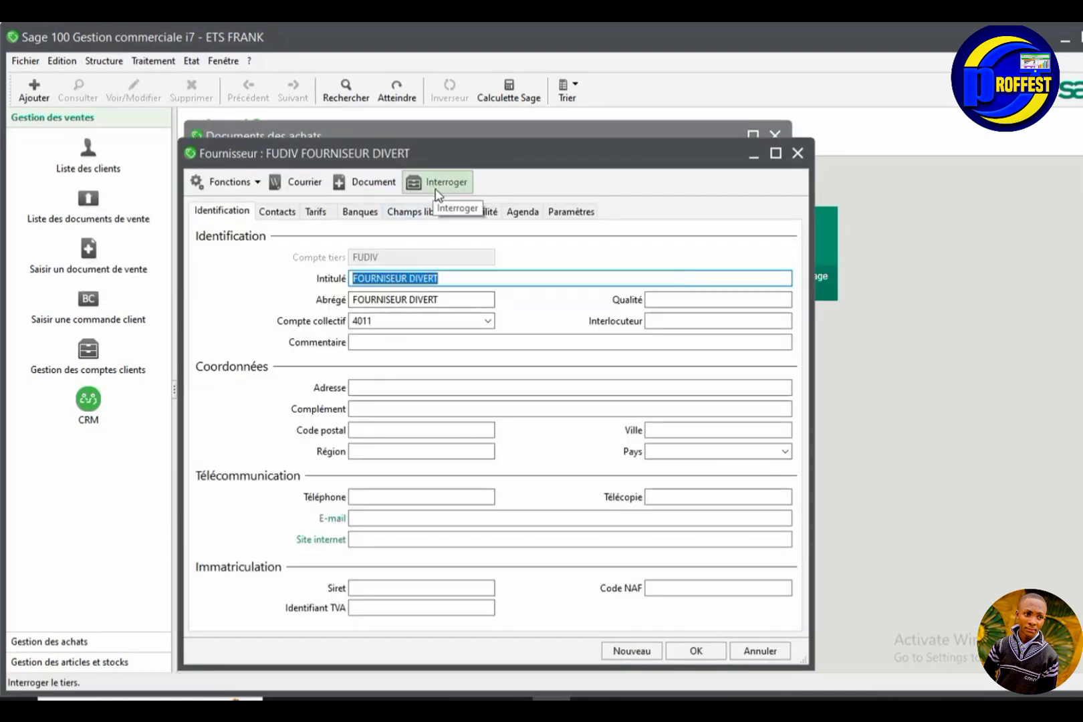
click(483, 213)
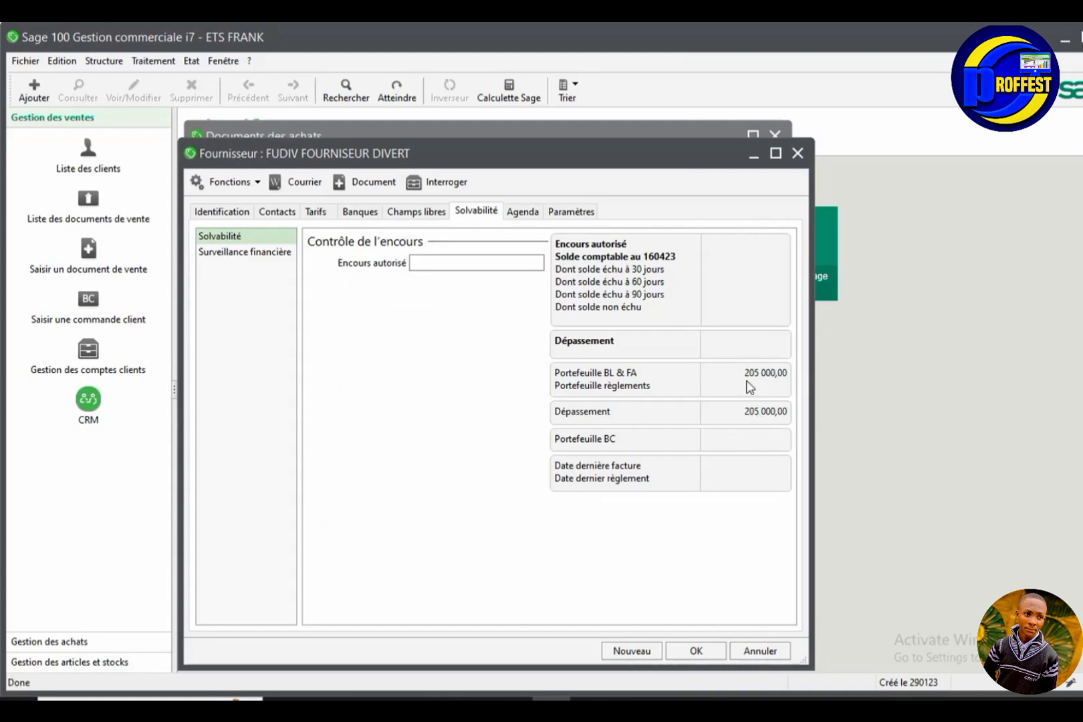
click(797, 154)
click(594, 214)
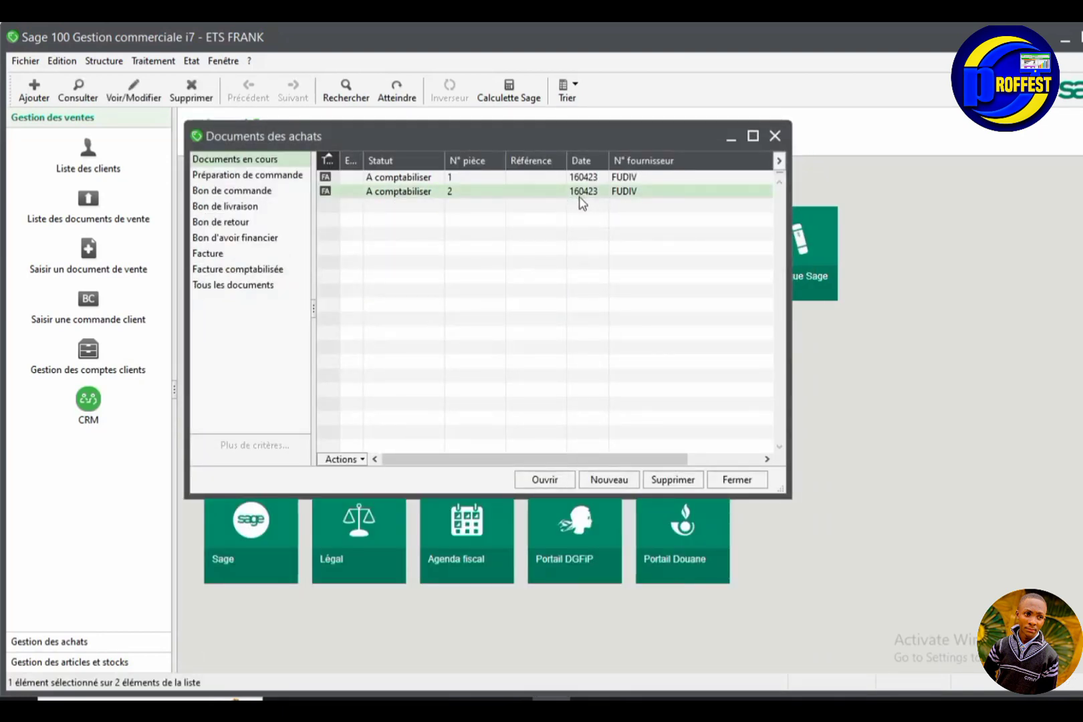
Step: Review the lines and totals of FUDIV purchase invoices 2 and 1, closing each one after viewing
double_click(581, 192)
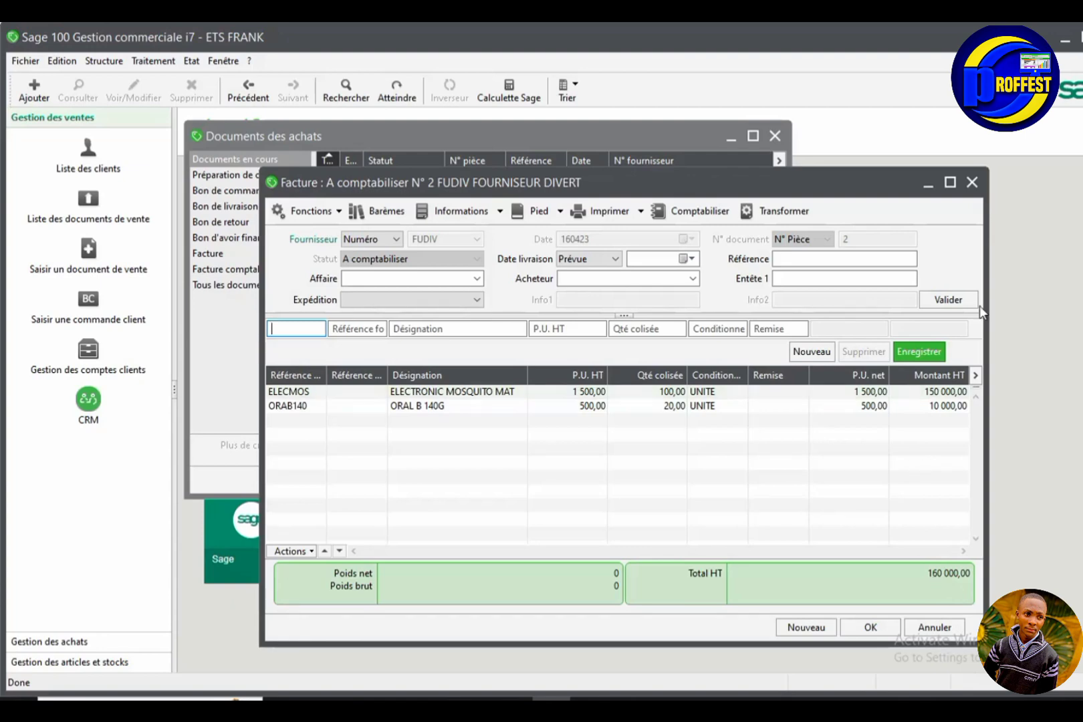
click(972, 182)
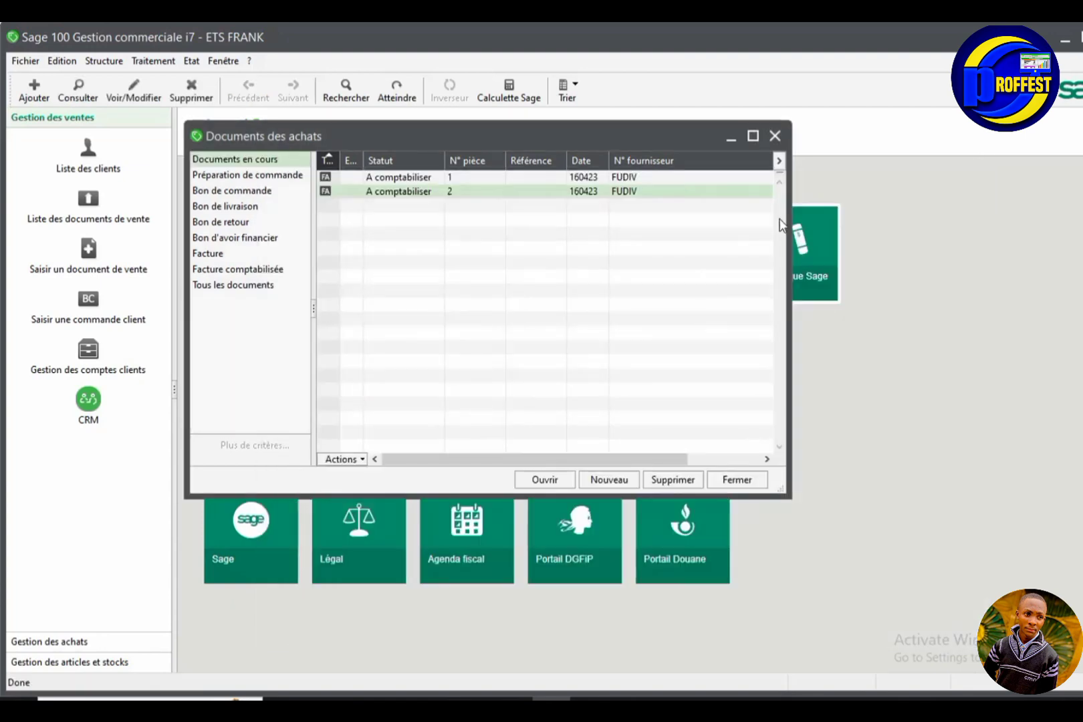
double_click(640, 178)
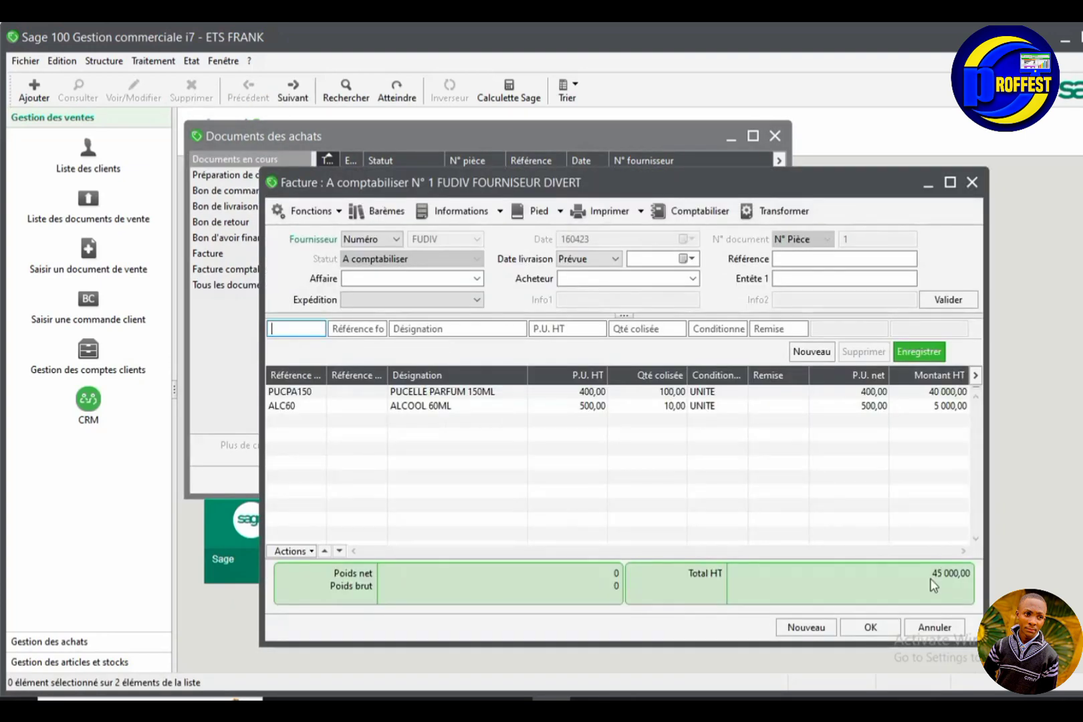
click(972, 181)
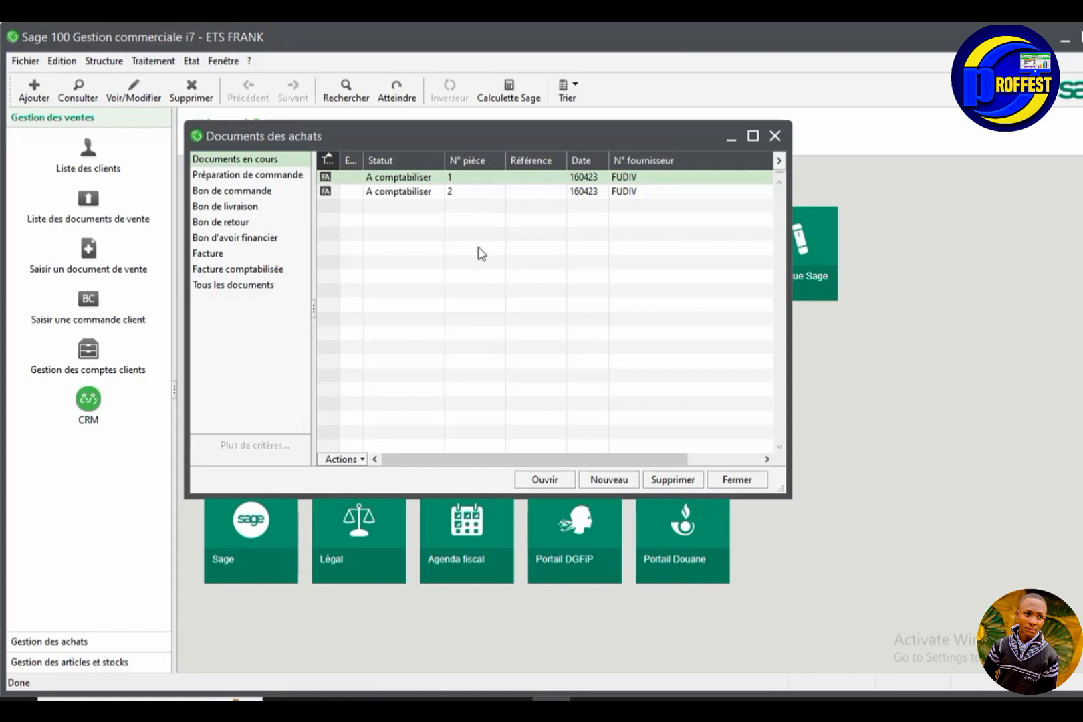
Step: Open supplier payment entry (Saisie des règlements fournisseurs) and display the payments for the supplier FUDIV
click(166, 67)
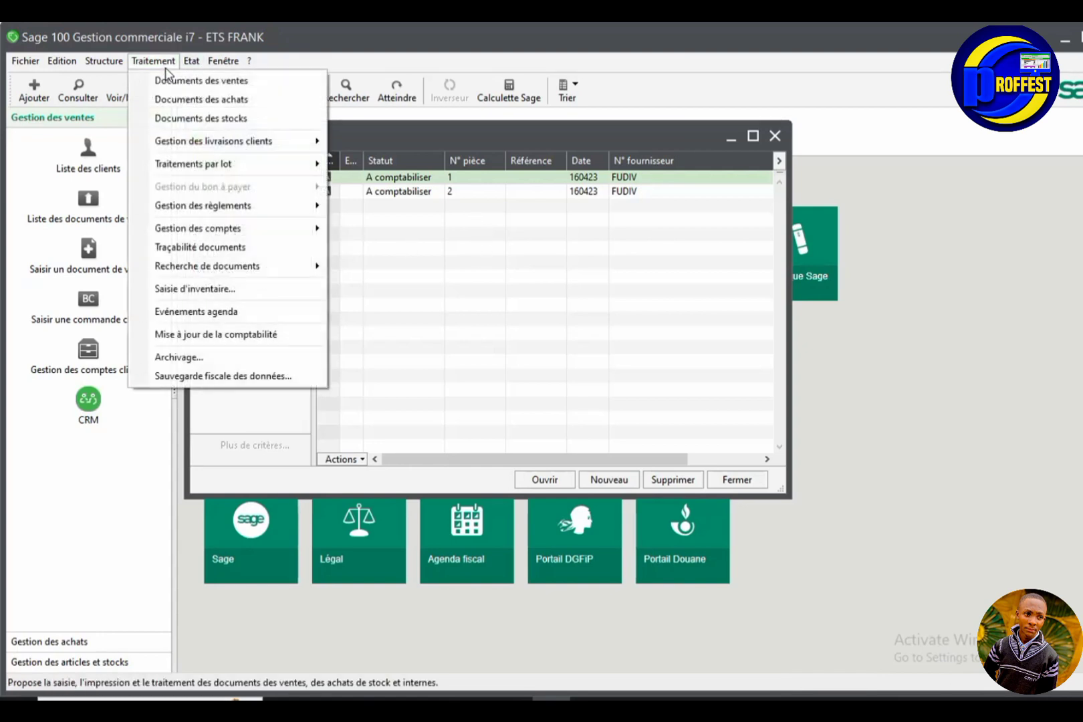
mouse_move(244, 210)
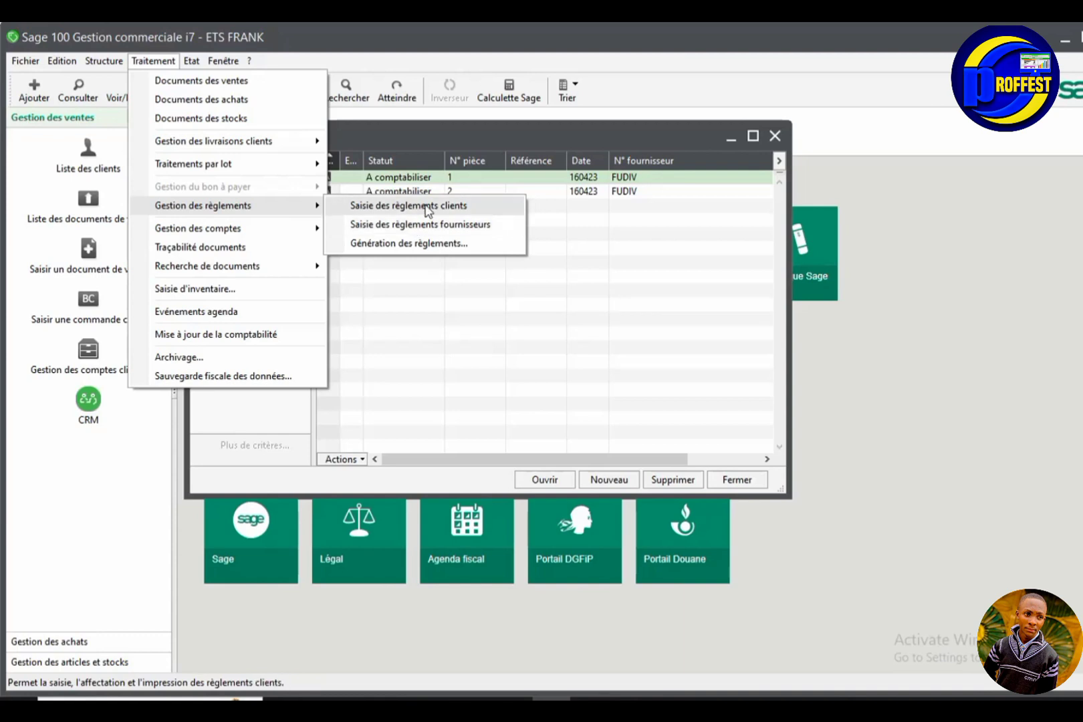
click(431, 226)
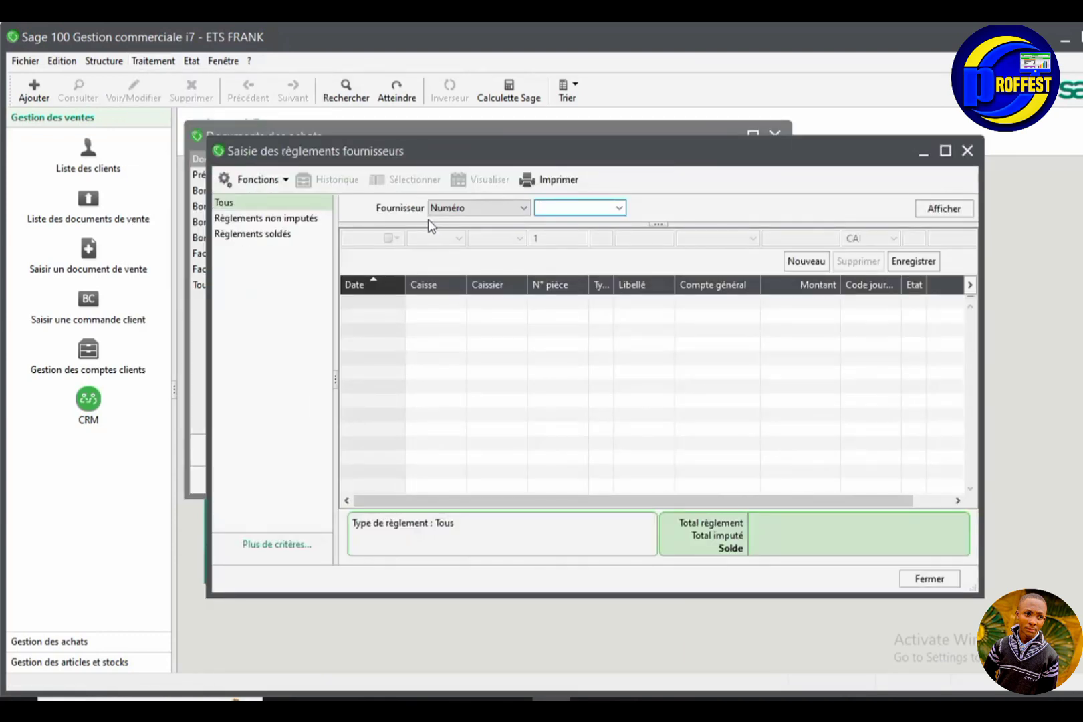
click(617, 209)
click(618, 210)
click(940, 211)
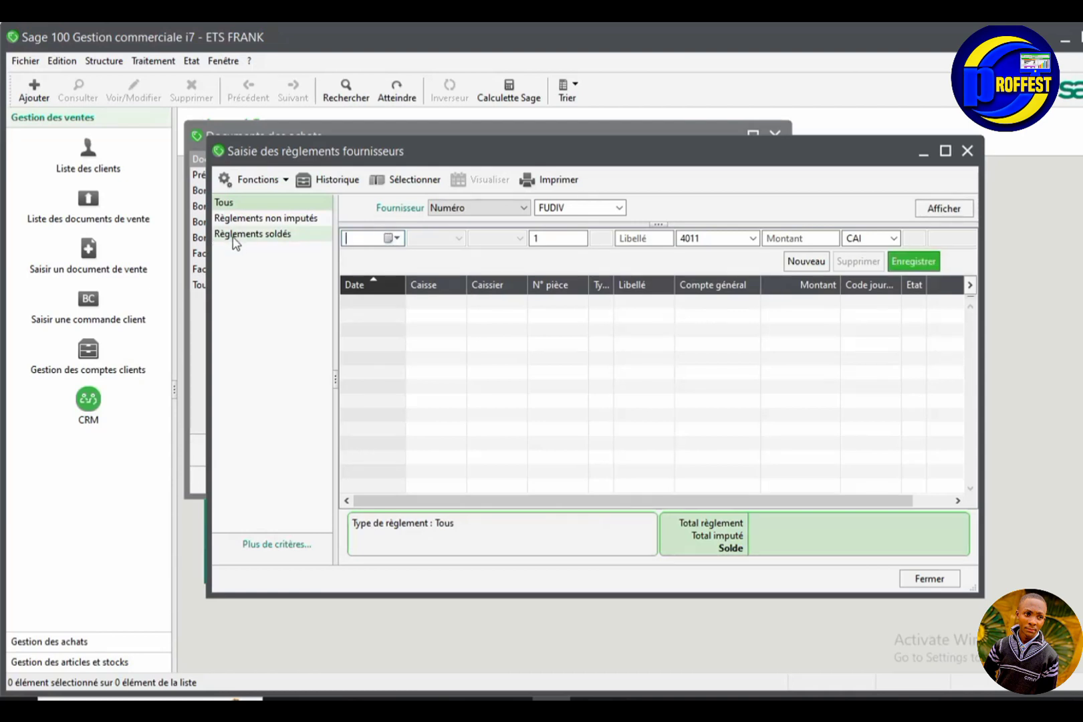
Step: Check the supplier's settled payments (Règlements soldés) and return to the list of all payments
click(251, 243)
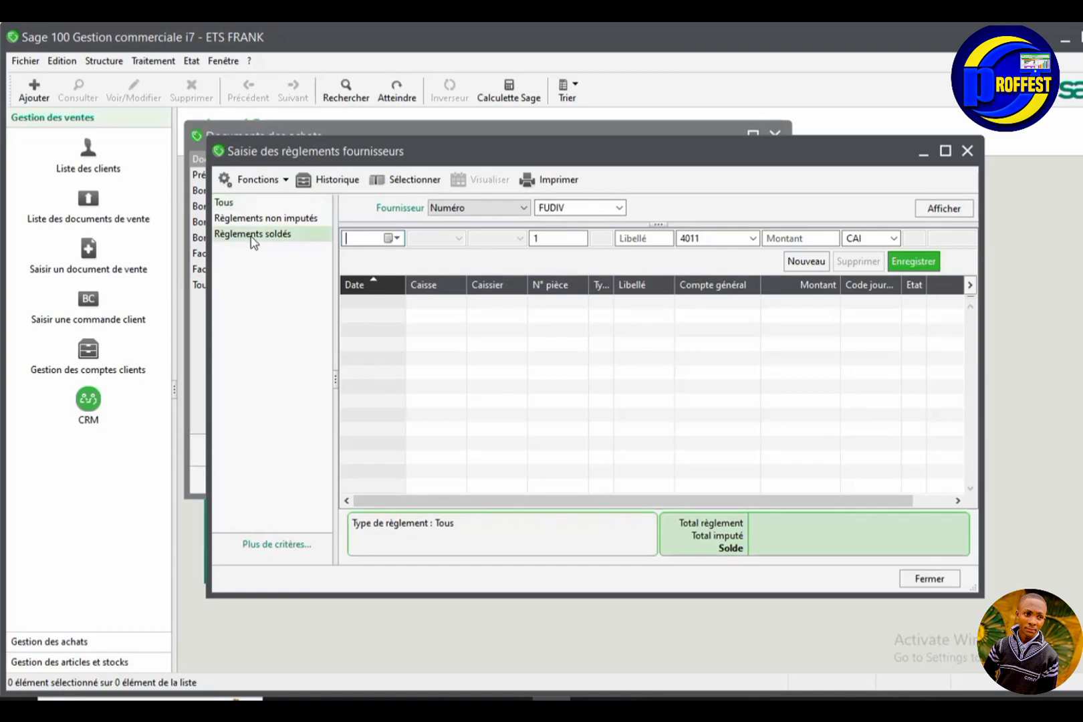
click(946, 207)
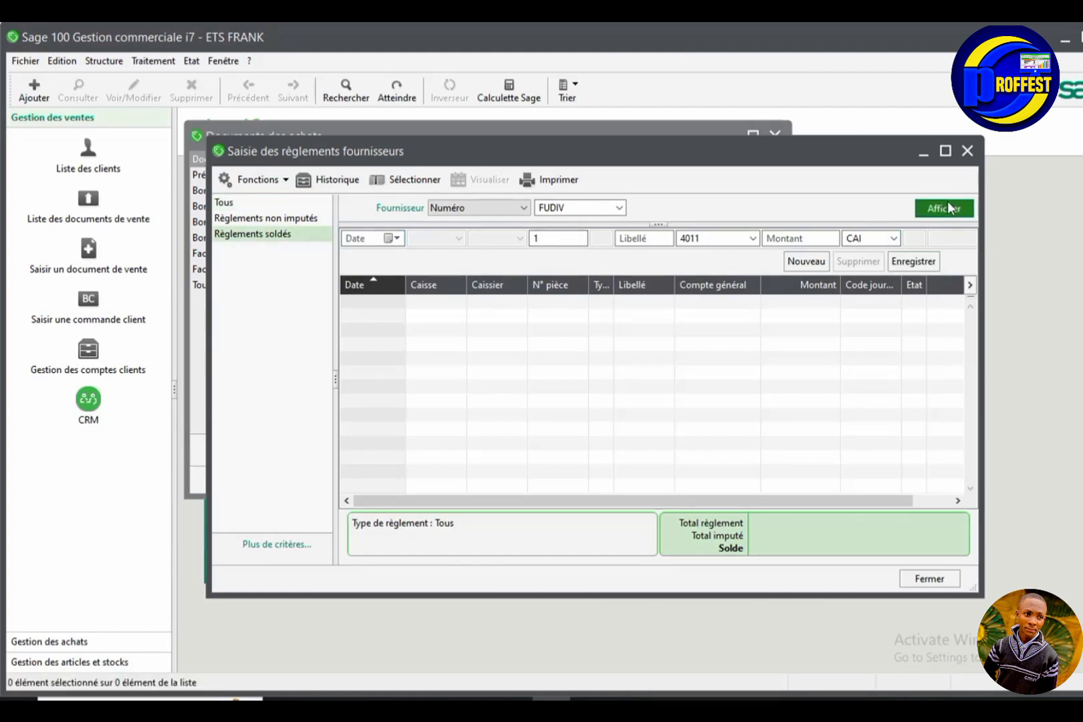
click(220, 202)
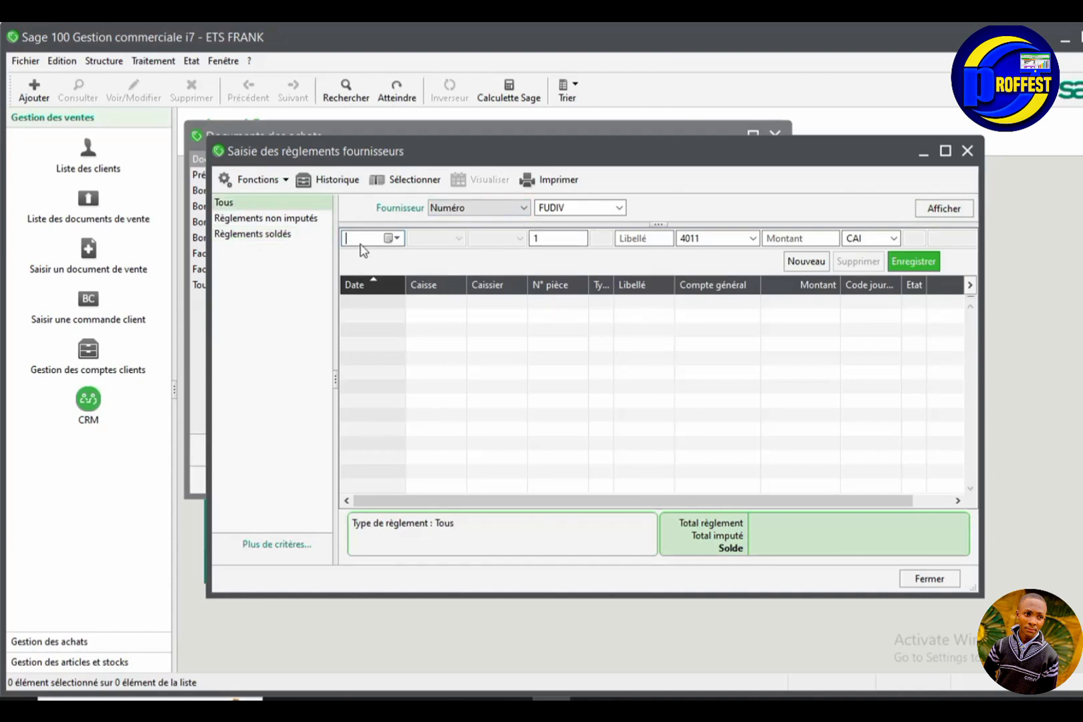
Step: Date the new FUDIV supplier payment 160423 and enter the label BEING PAYMENT N00054
click(396, 240)
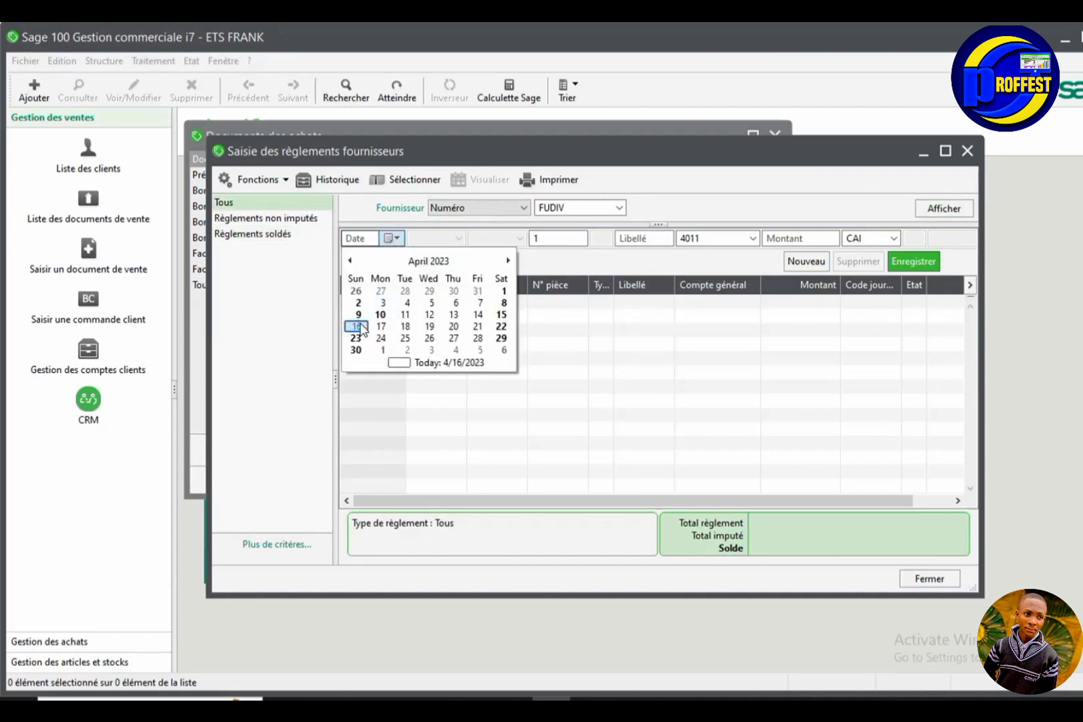
click(359, 328)
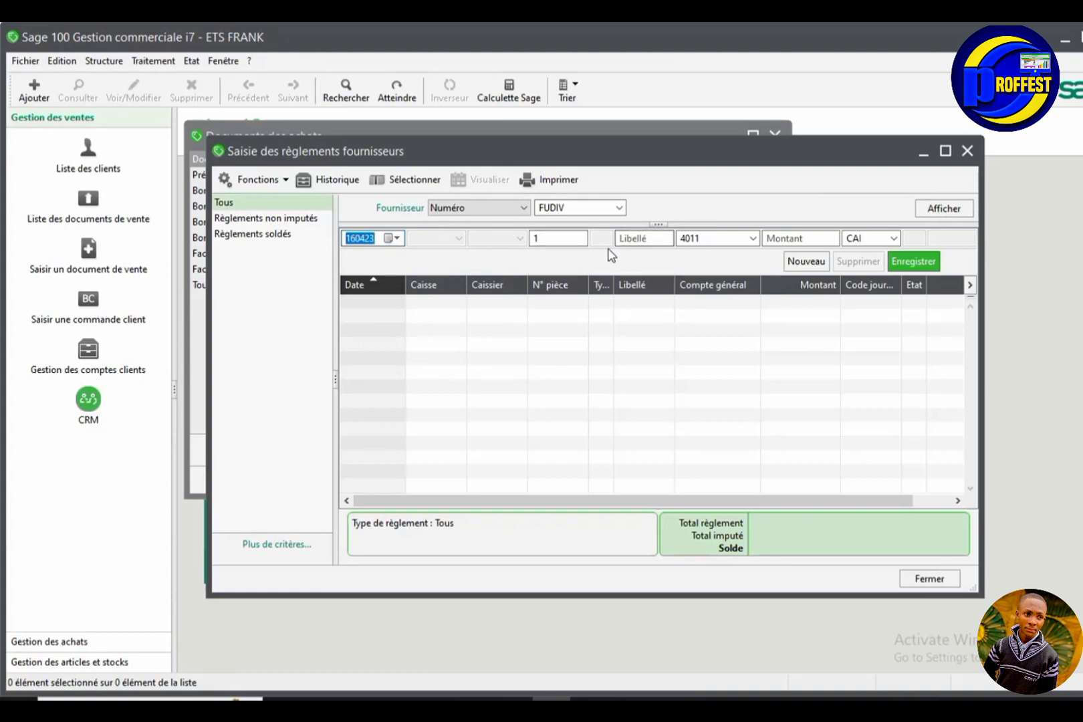
click(644, 235)
text(BEINC PAY)
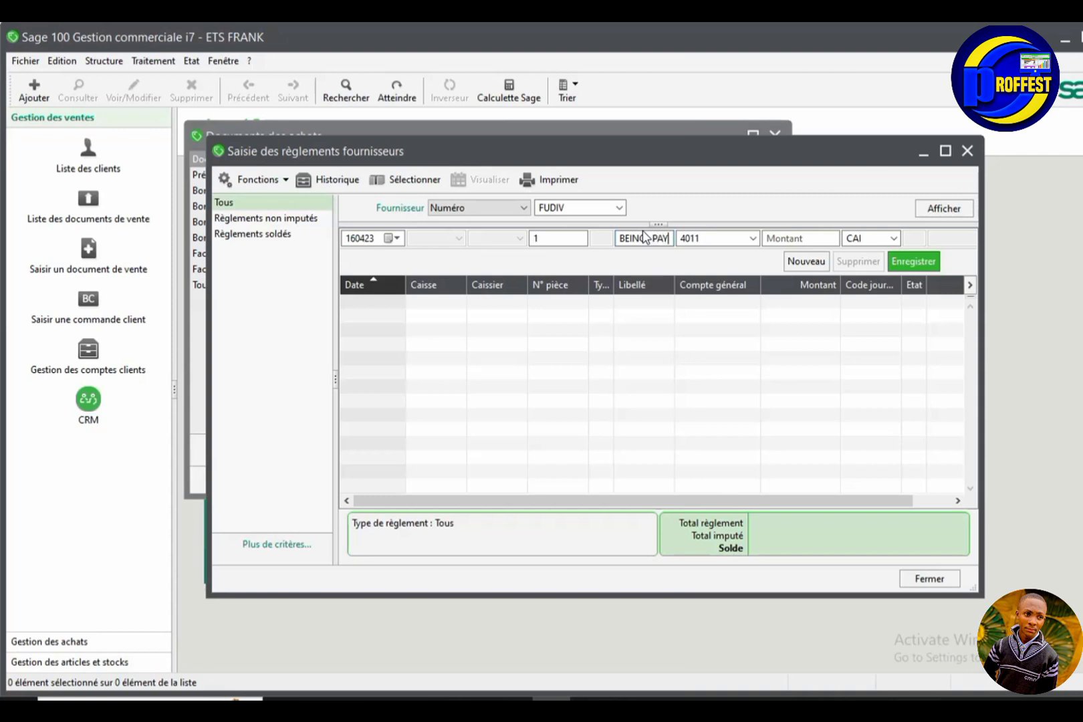
text(ME)
text(NT N)
text(00054)
Step: Set the payment amount to 105000 with cash journal CAI, save the payment and close supplier payment entry
click(831, 240)
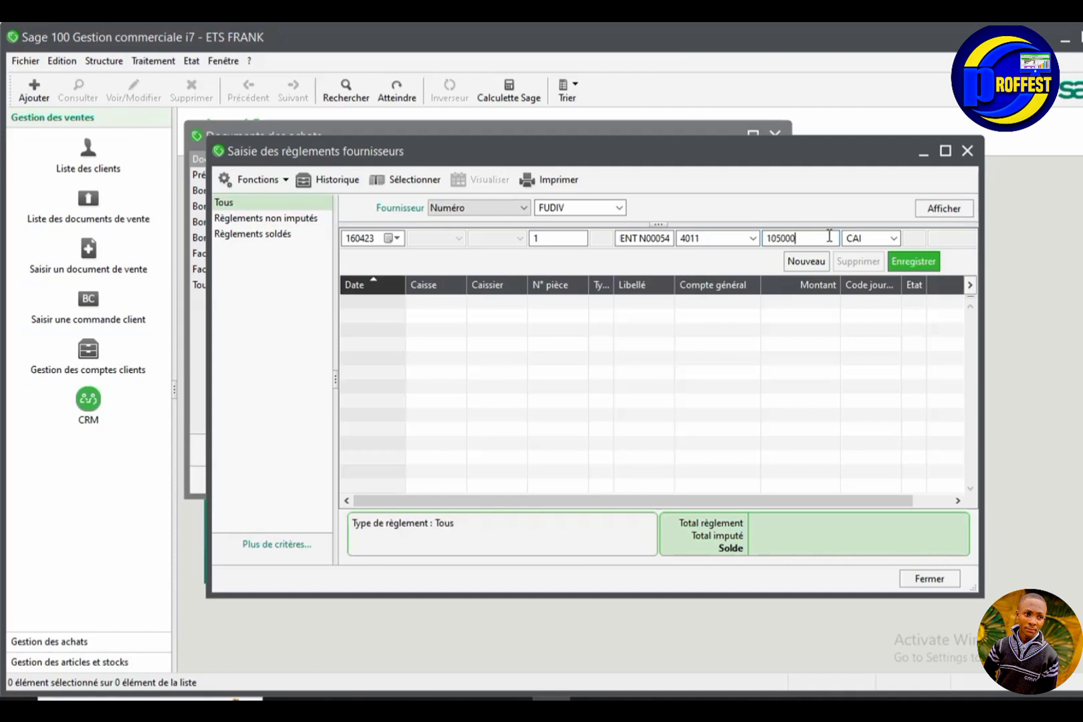
click(894, 239)
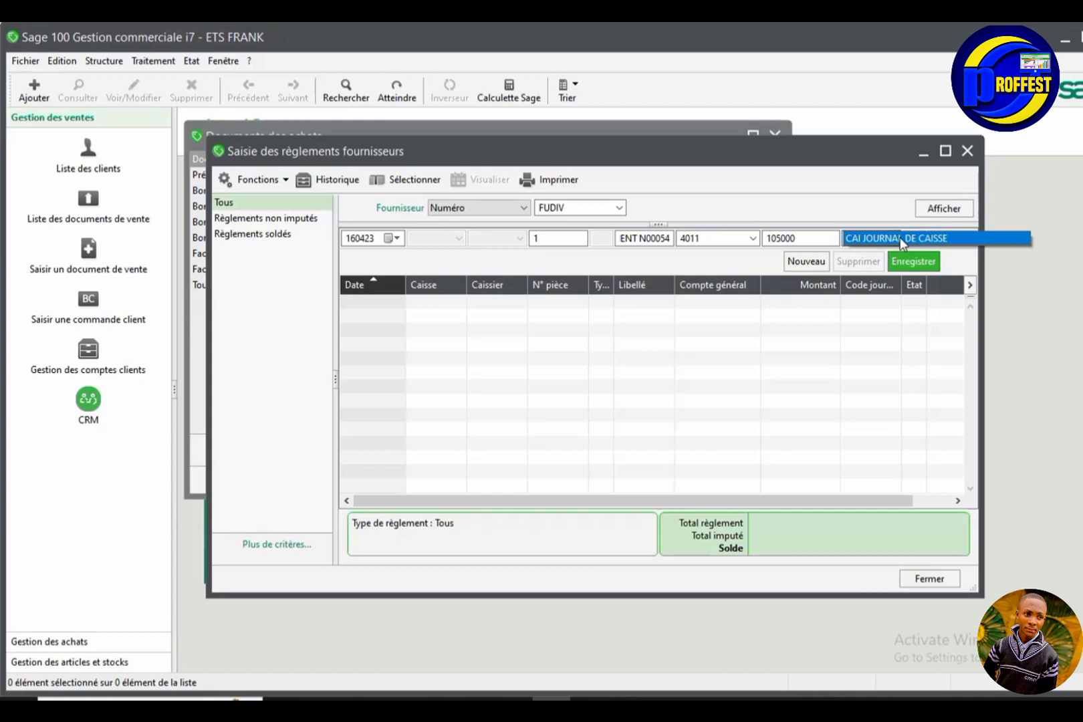
click(900, 238)
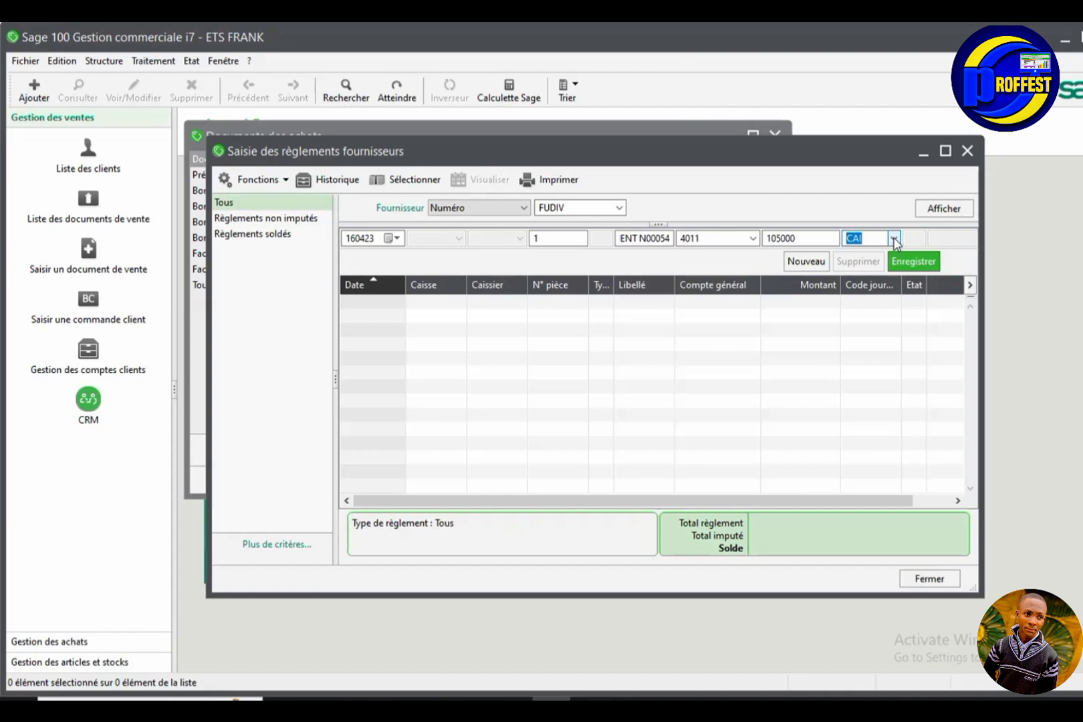
click(902, 261)
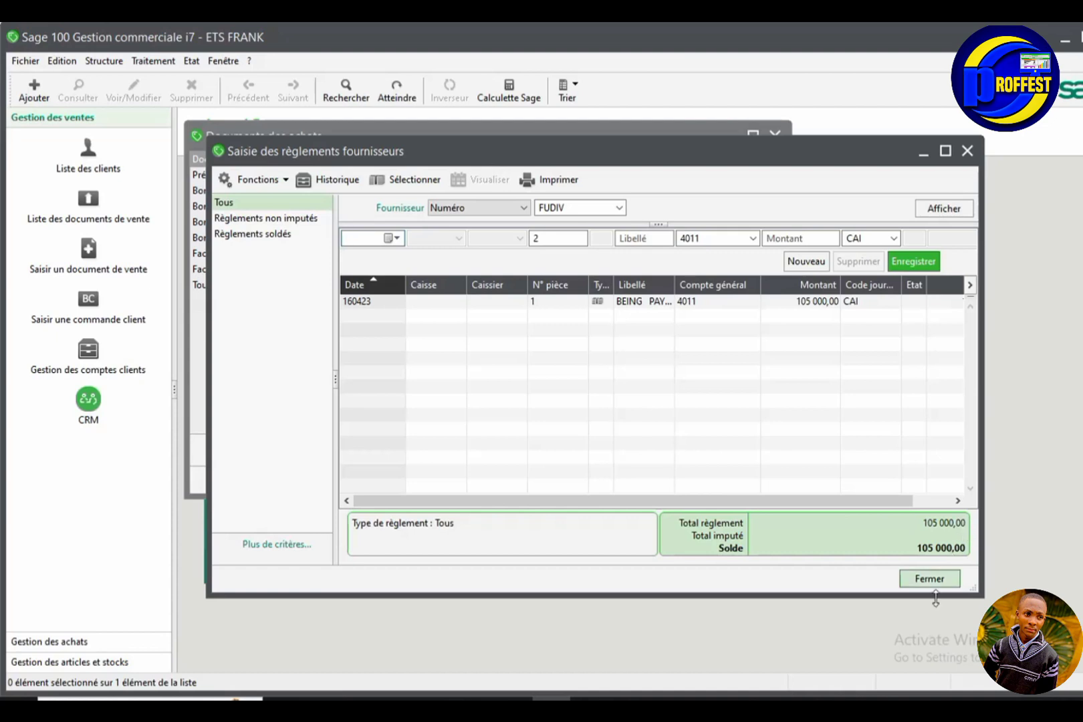
click(954, 580)
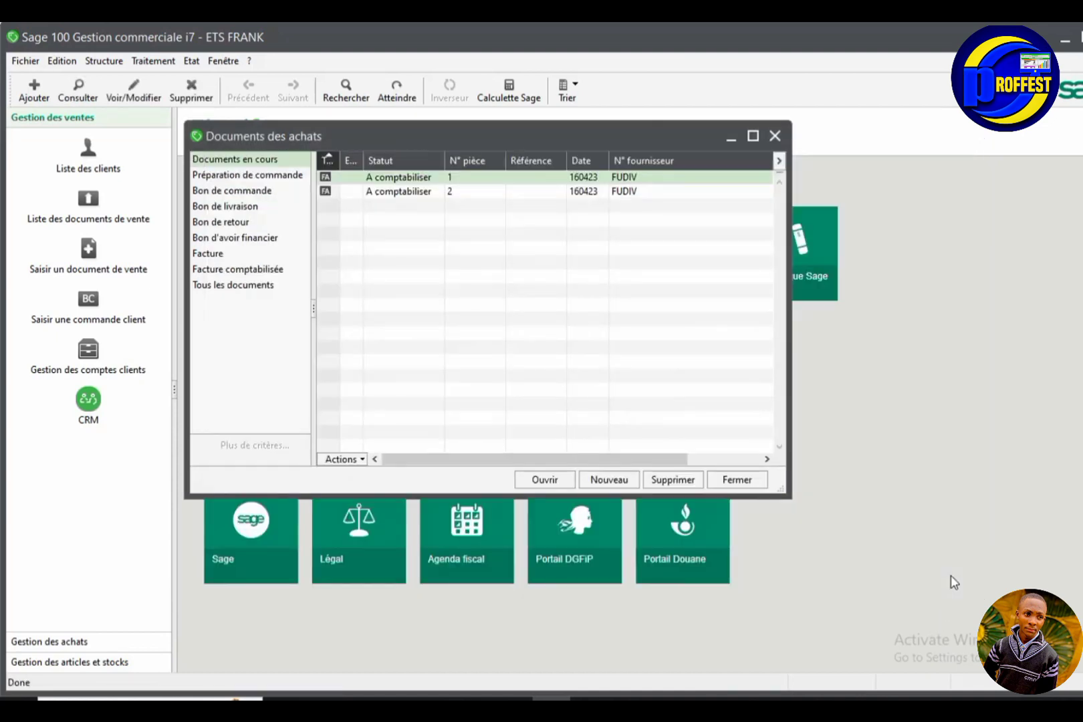
Step: Open the record of supplier FUDIV from the supplier list, examine its solvency and identification details, and close the record
click(153, 61)
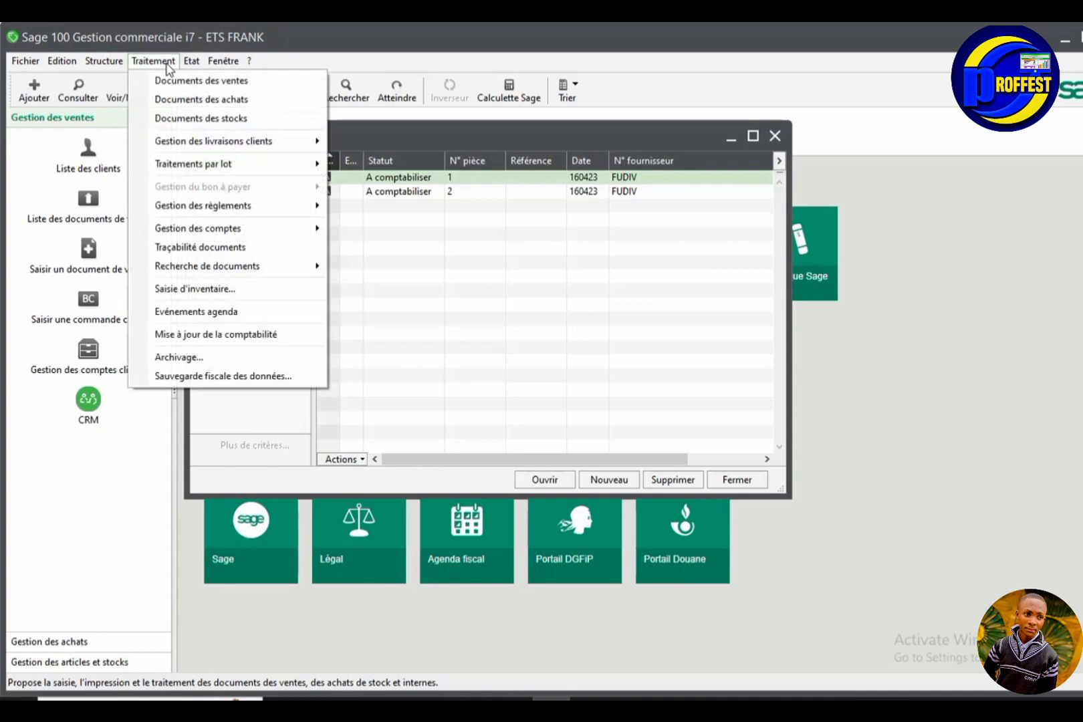
mouse_move(210, 234)
mouse_move(249, 208)
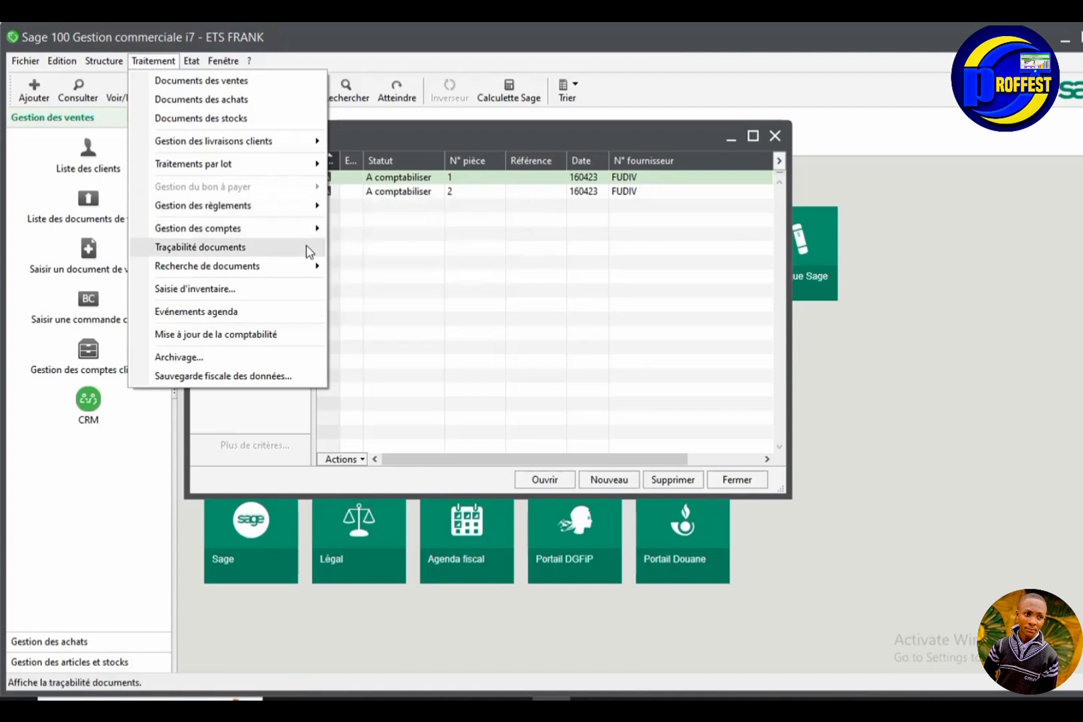
click(150, 202)
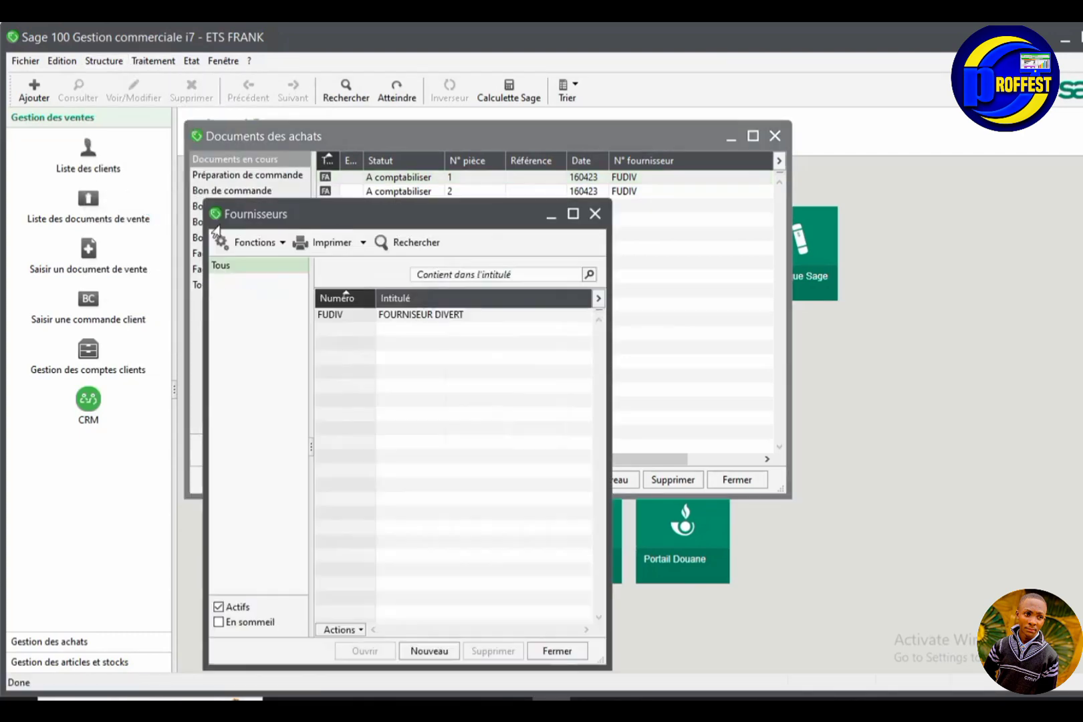
click(460, 320)
double_click(460, 319)
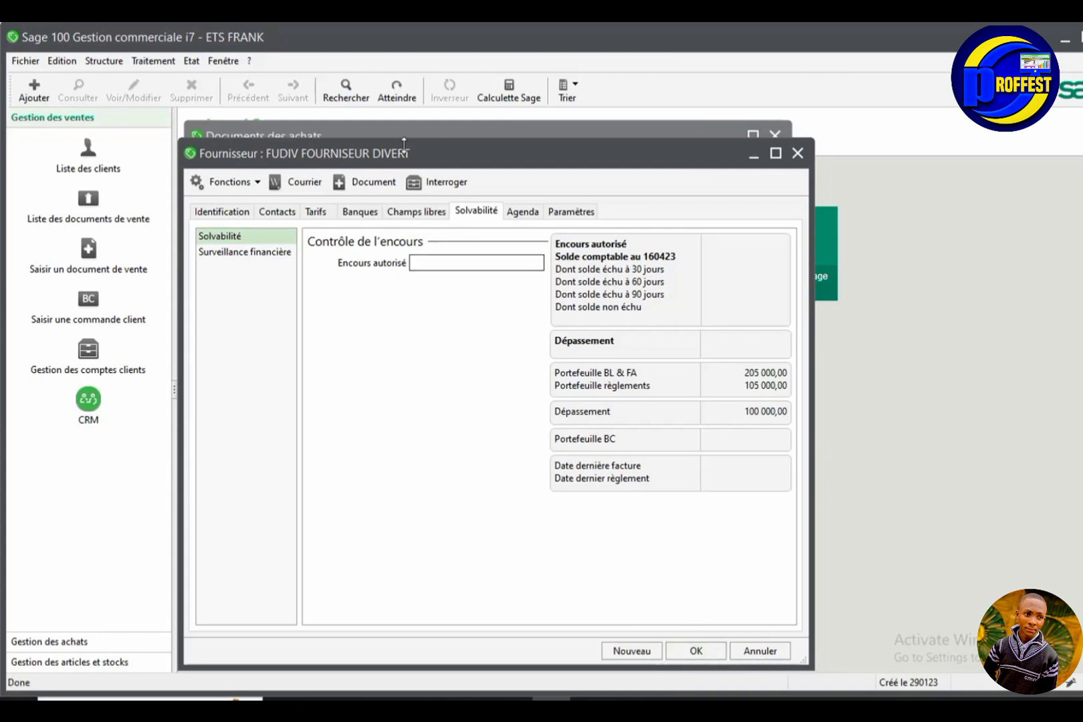
click(234, 207)
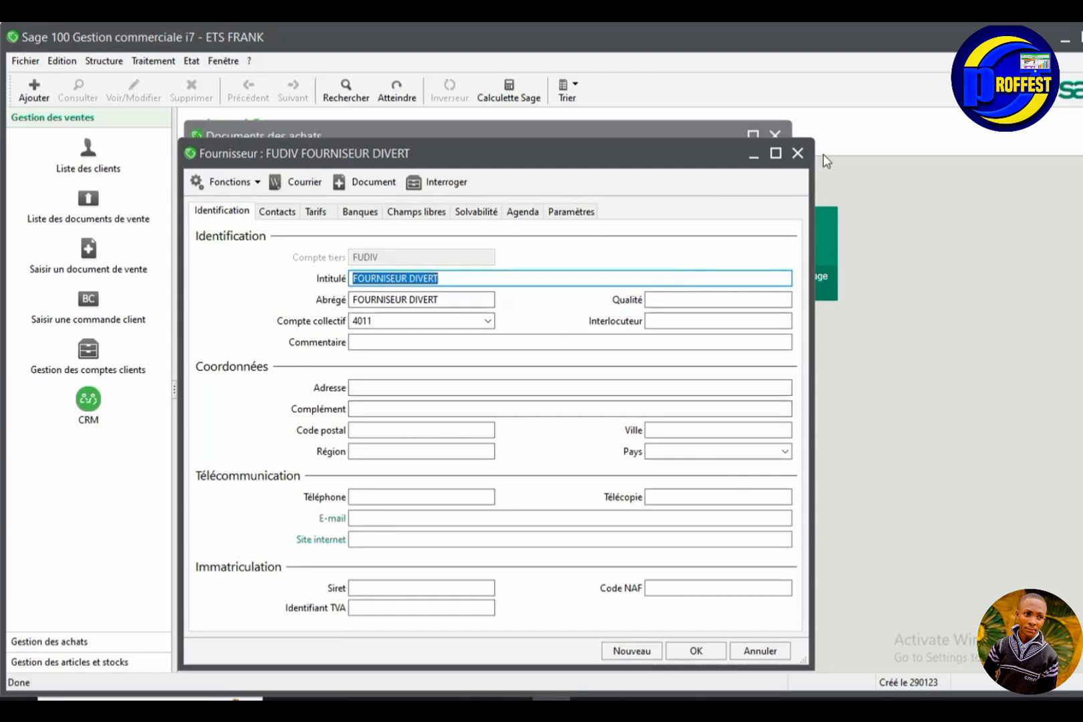
click(802, 154)
Step: Review FUDIV purchase invoice 2 and close it, and view the supplier payment entry window (Saisie des règlements fournisseurs) before closing it
click(141, 59)
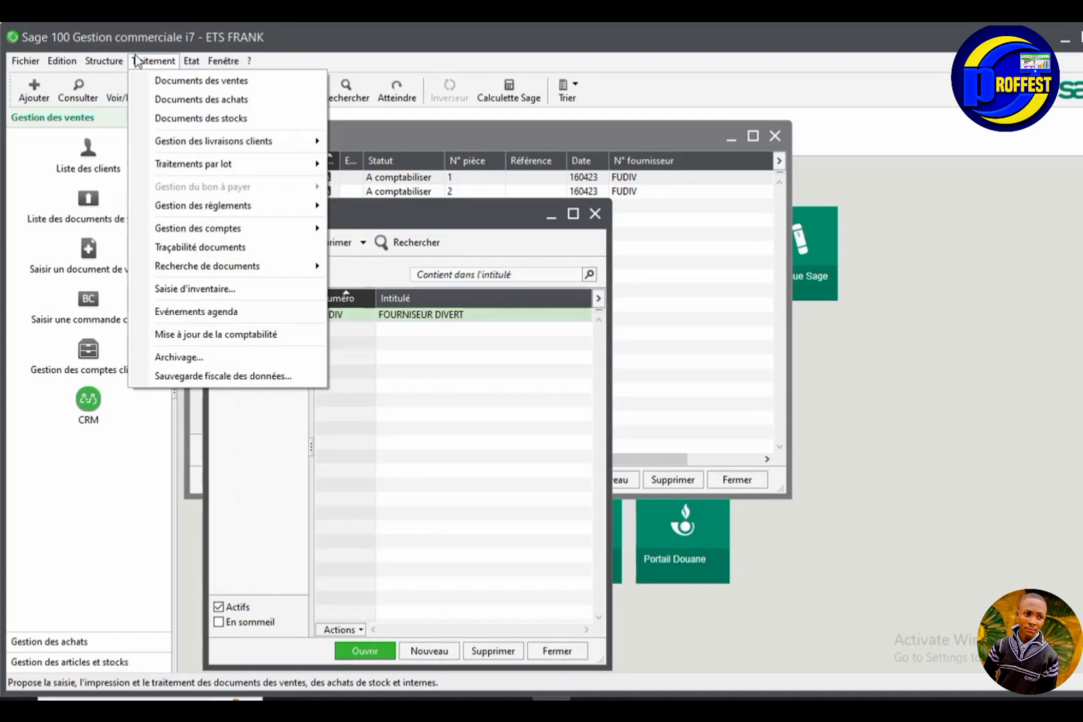
click(628, 191)
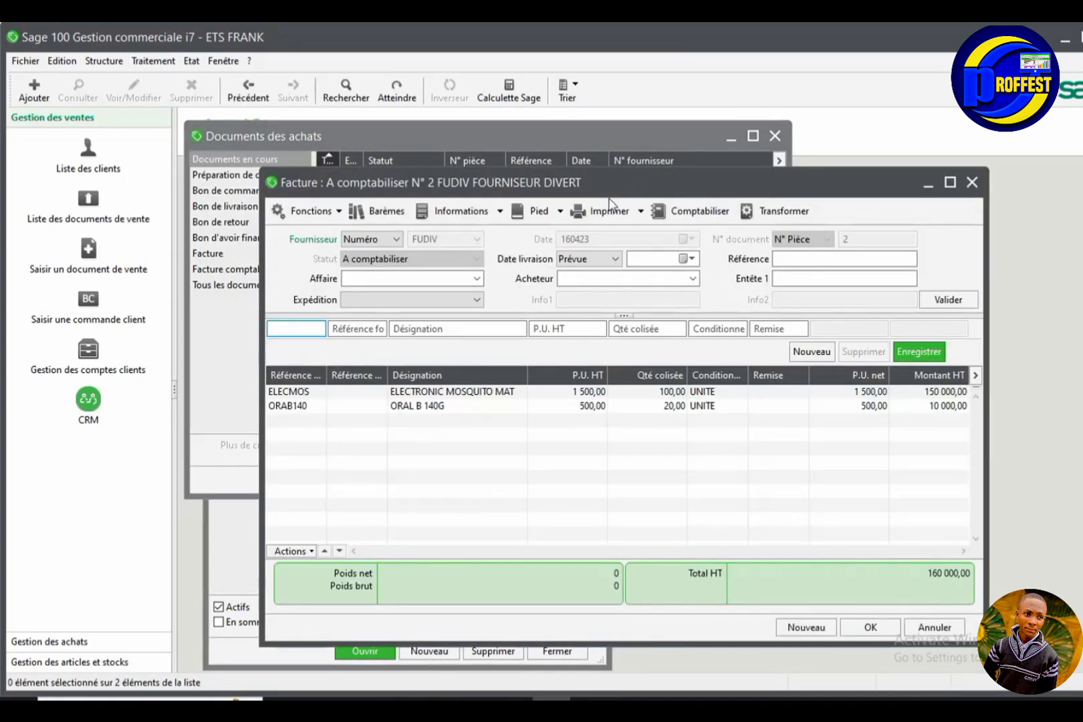
click(973, 183)
click(154, 61)
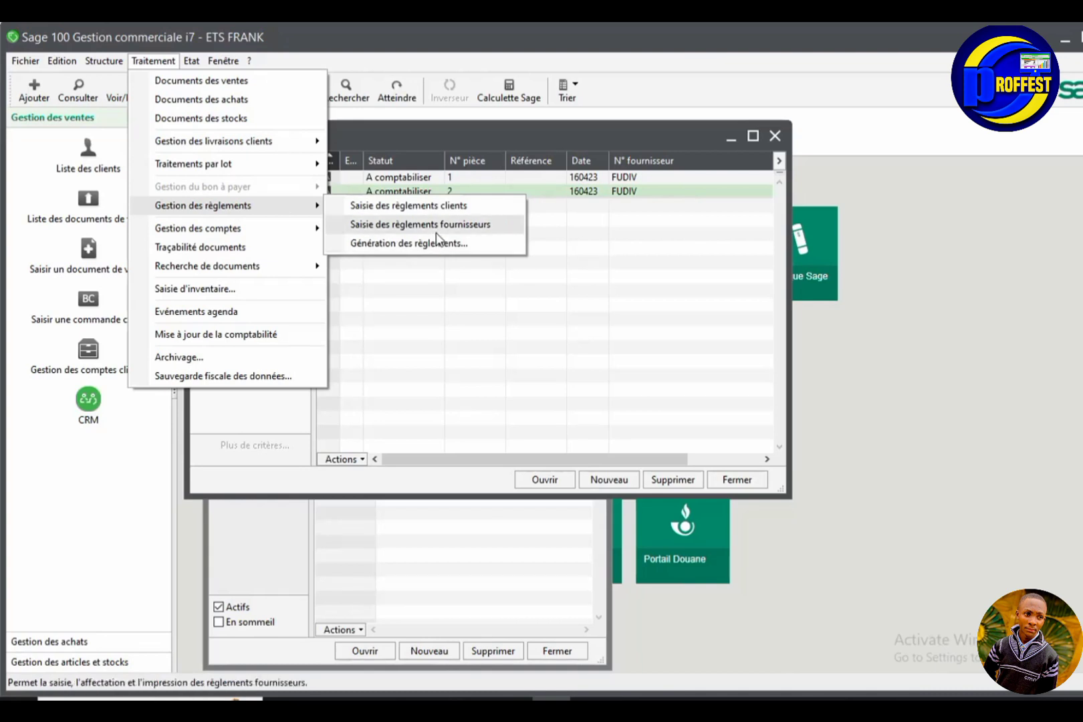
click(401, 226)
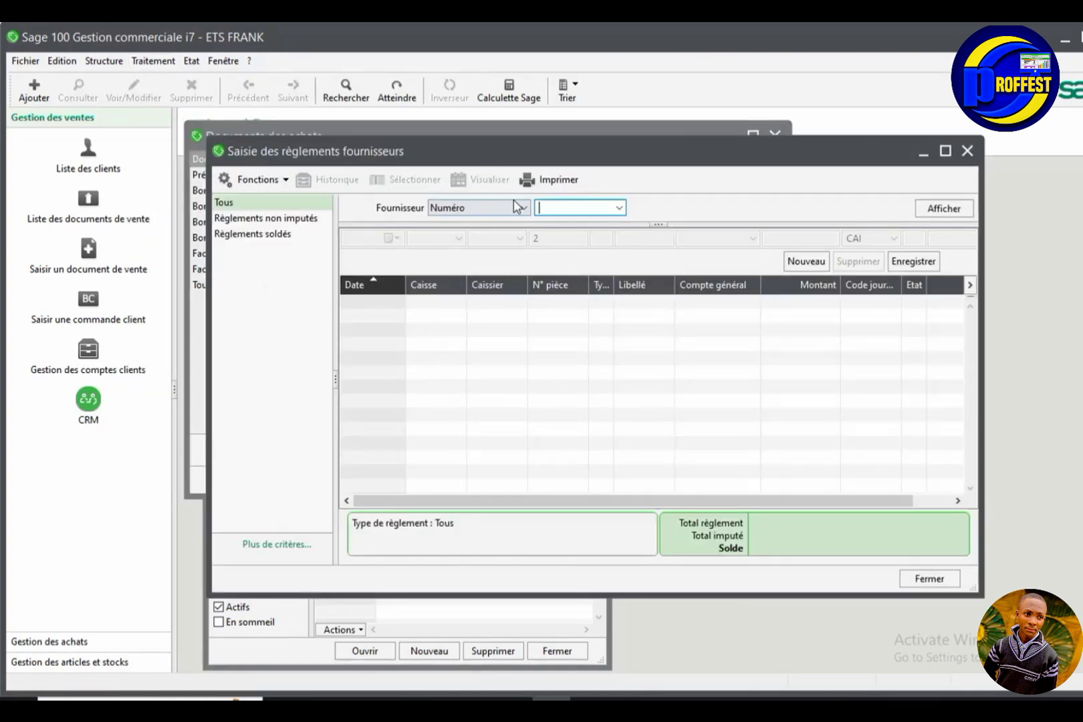
click(967, 151)
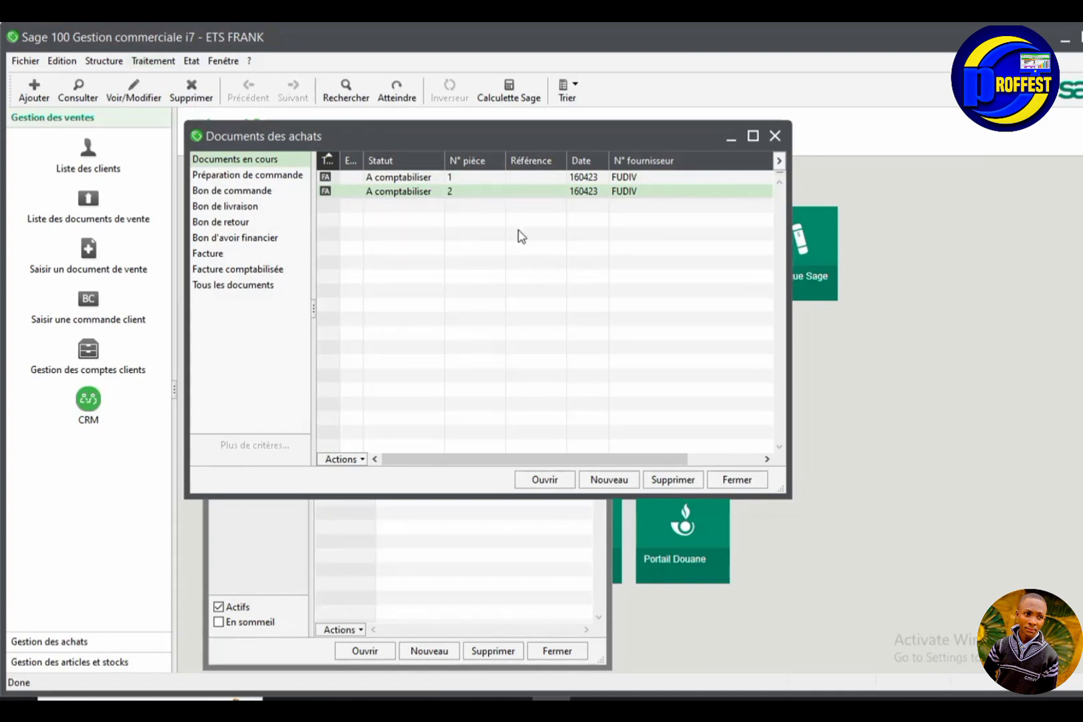
Step: Reopen the purchase documents list, open invoice 2 and start a cash payment (Règlement) from its footer options
click(775, 136)
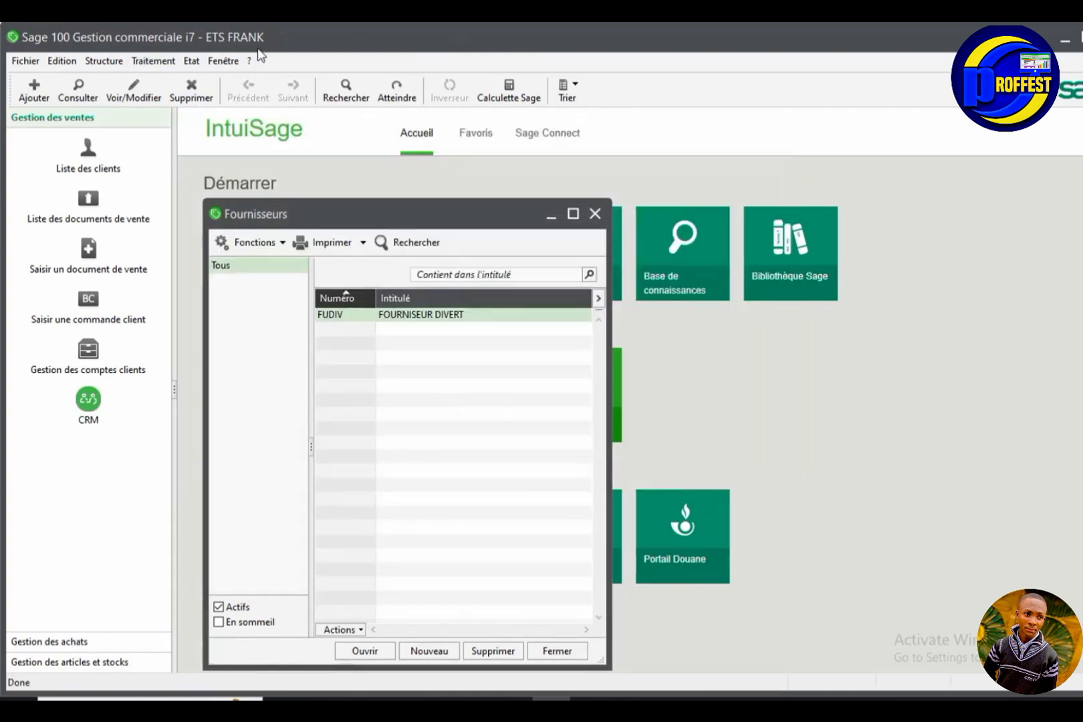
click(157, 61)
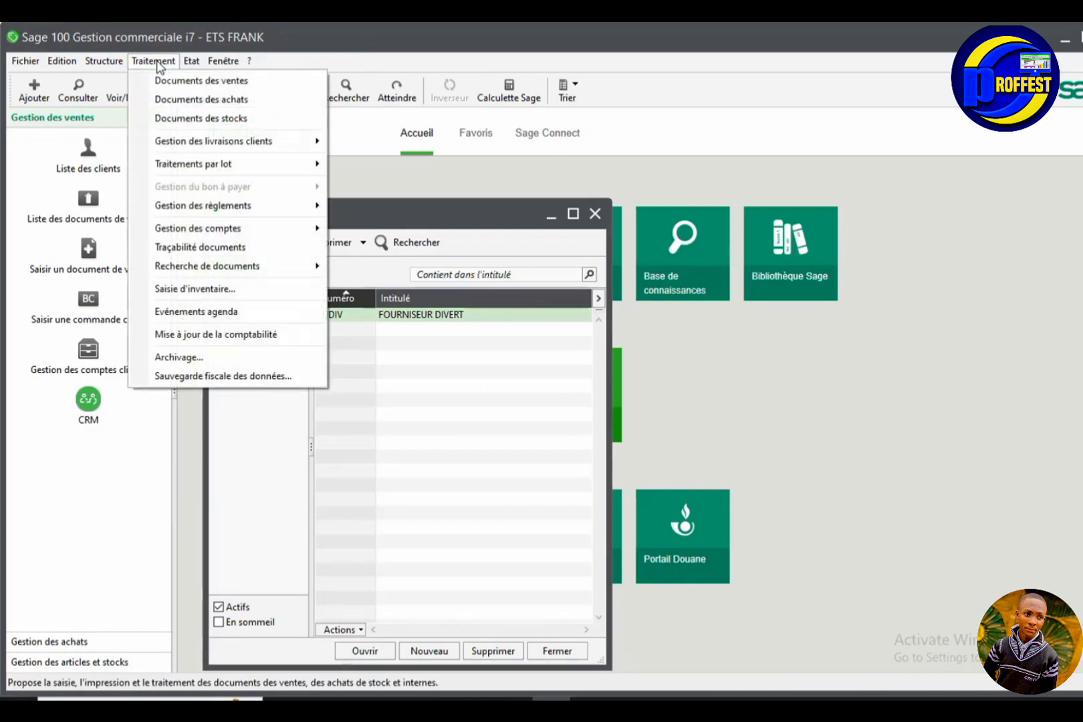
click(184, 99)
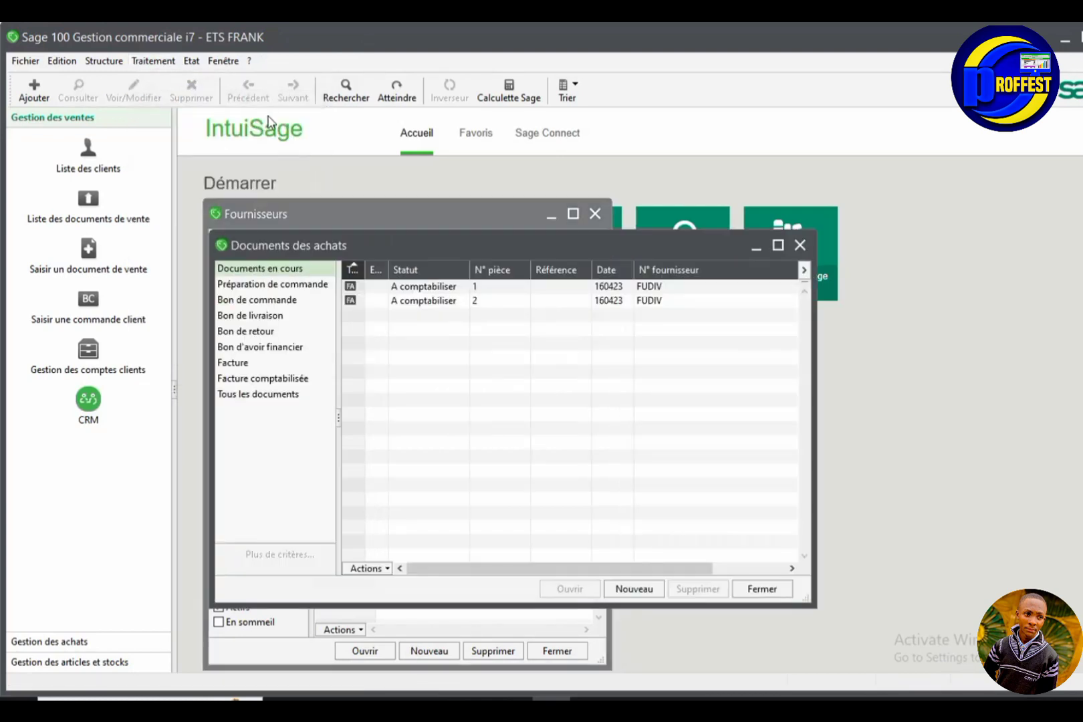
double_click(473, 302)
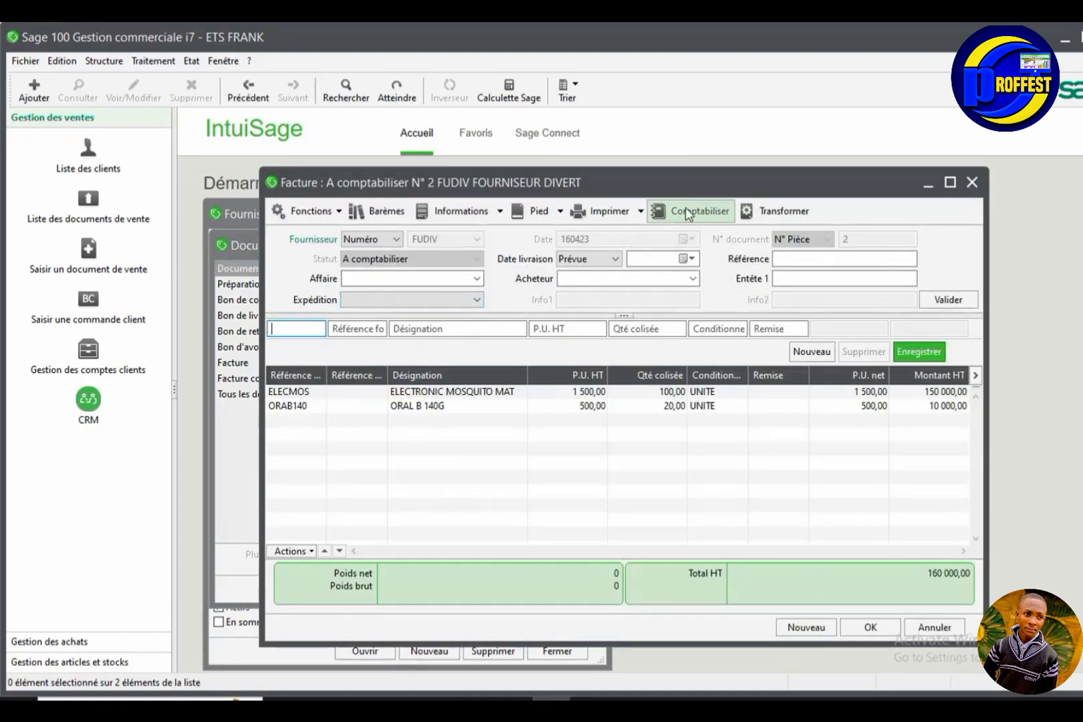
click(499, 212)
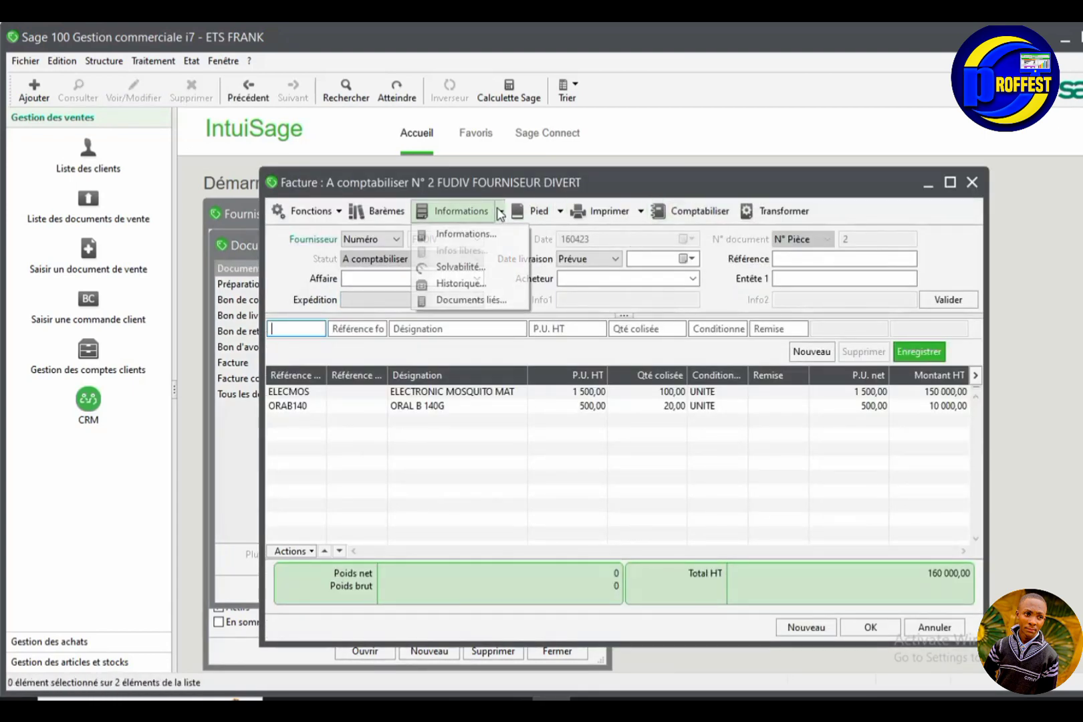
click(562, 210)
click(564, 211)
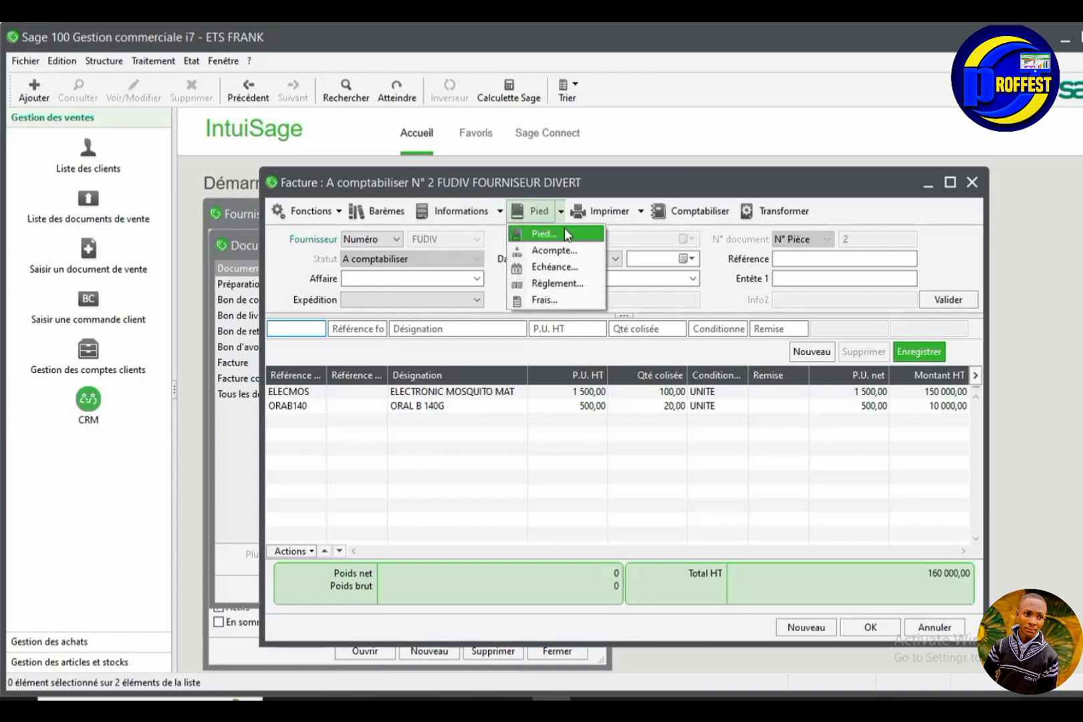
click(532, 282)
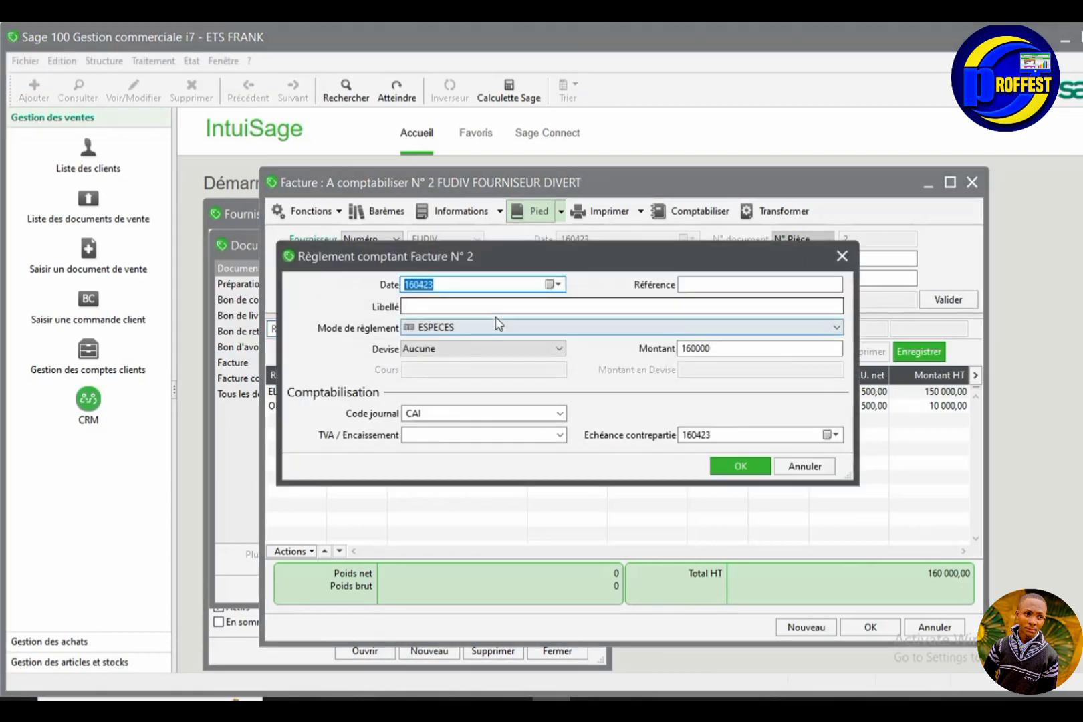
Step: Label the cash payment DDDDDDDDDD, set its amount to 60000, confirm it and close invoice 2
click(436, 305)
text(DDDDDDDDDD)
click(696, 284)
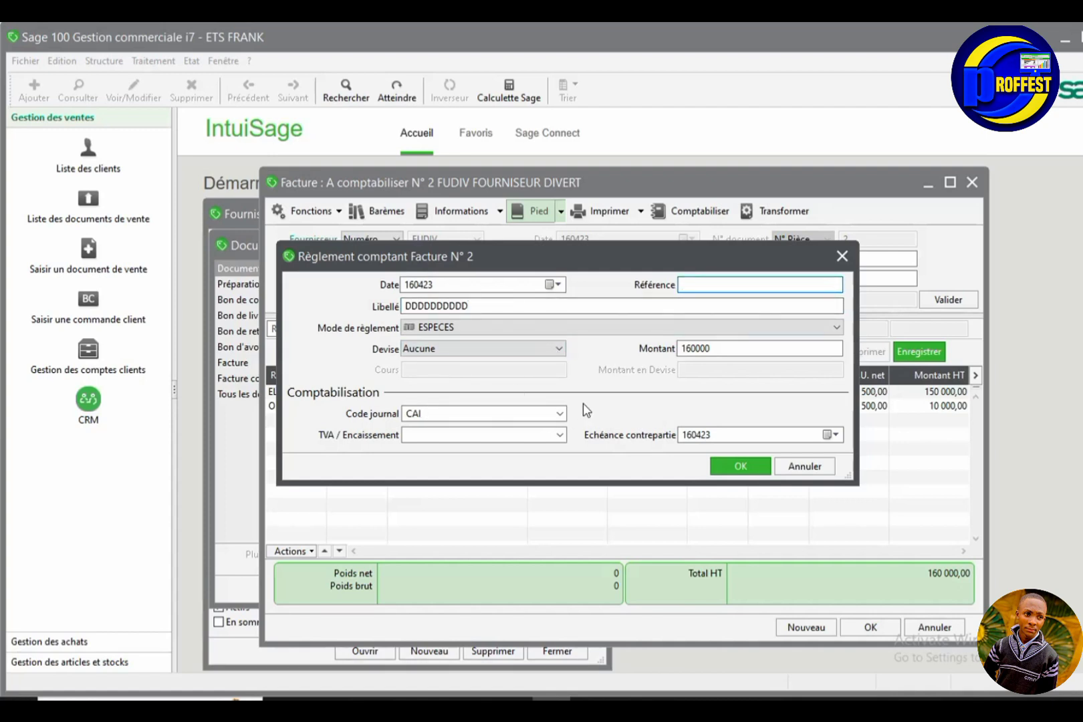
click(695, 349)
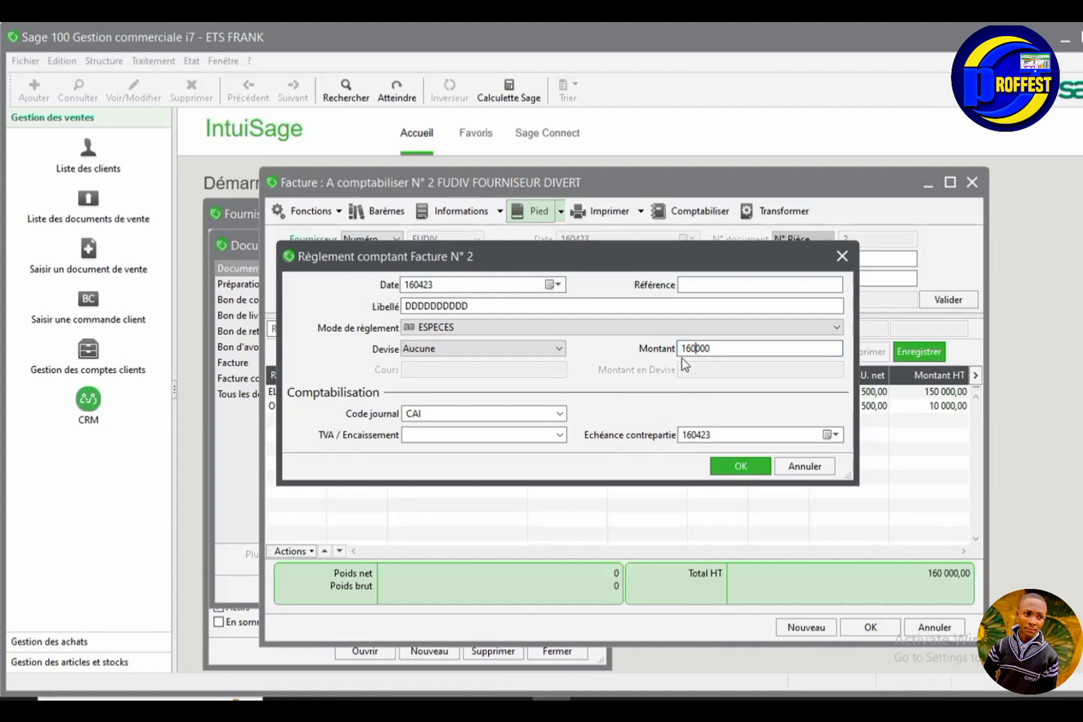
key(BackSpace)
click(732, 466)
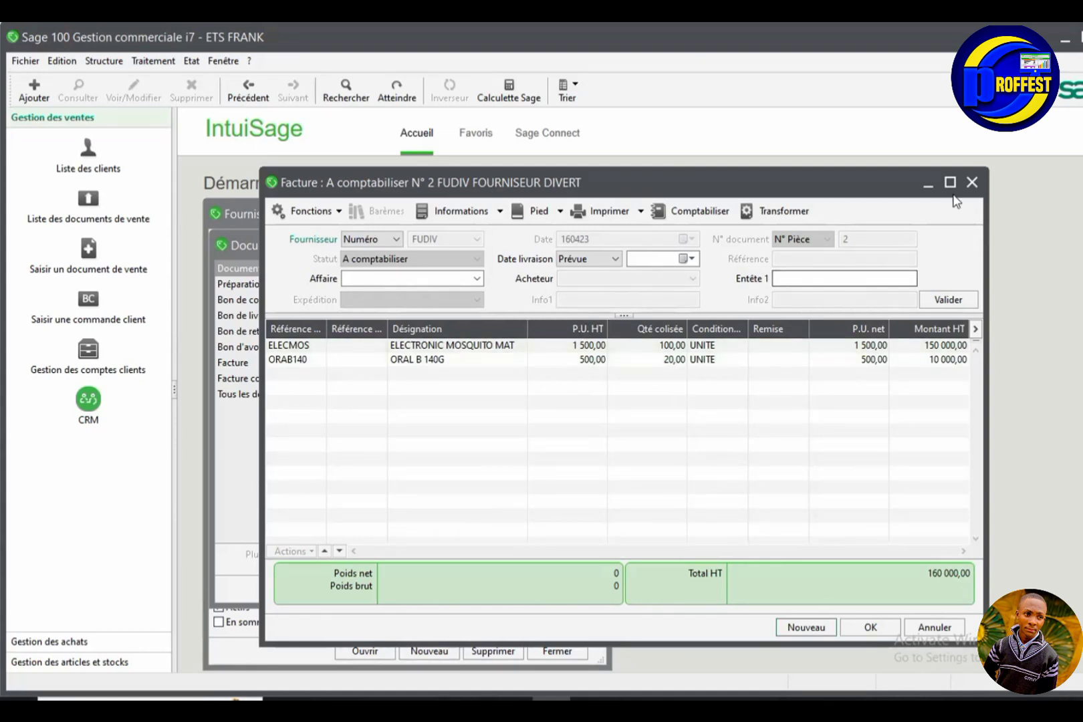
click(972, 182)
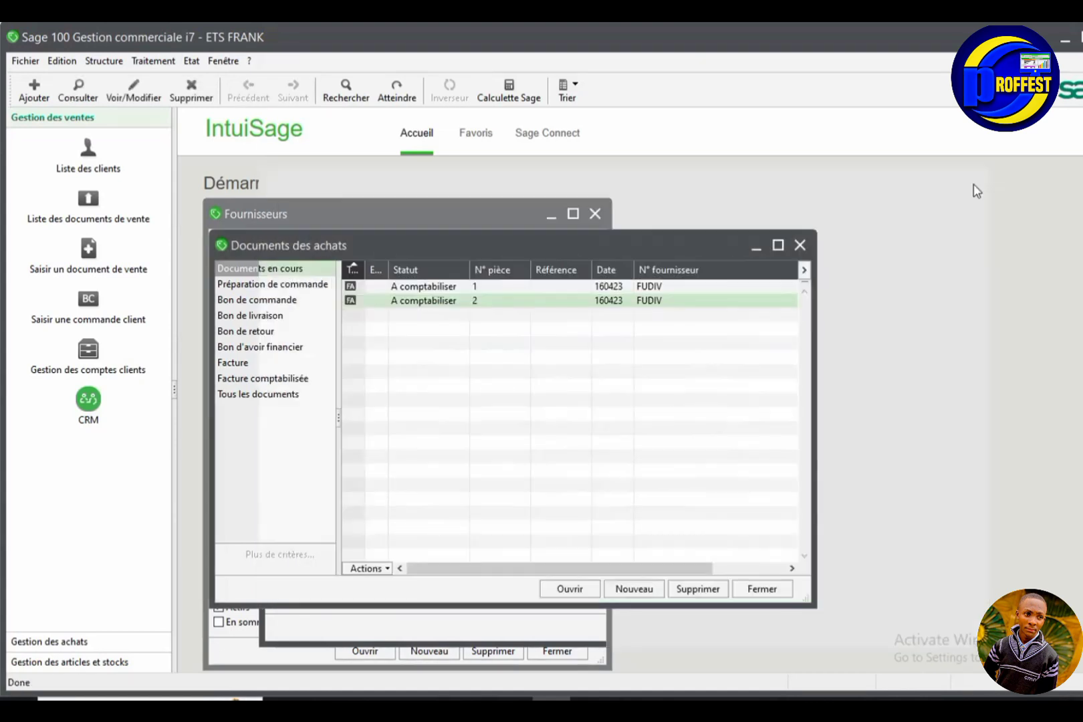
Step: Check the solvency details (Solvabilité) of supplier FUDIV after the invoice payment, and close the supplier windows
click(104, 61)
click(137, 203)
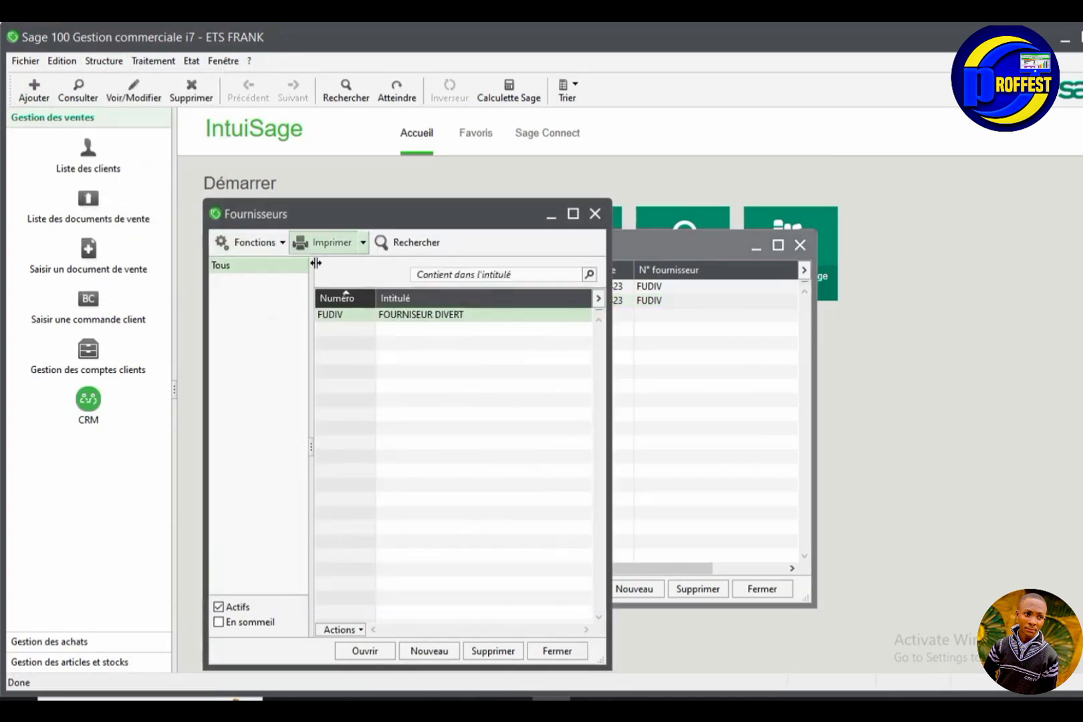
double_click(388, 315)
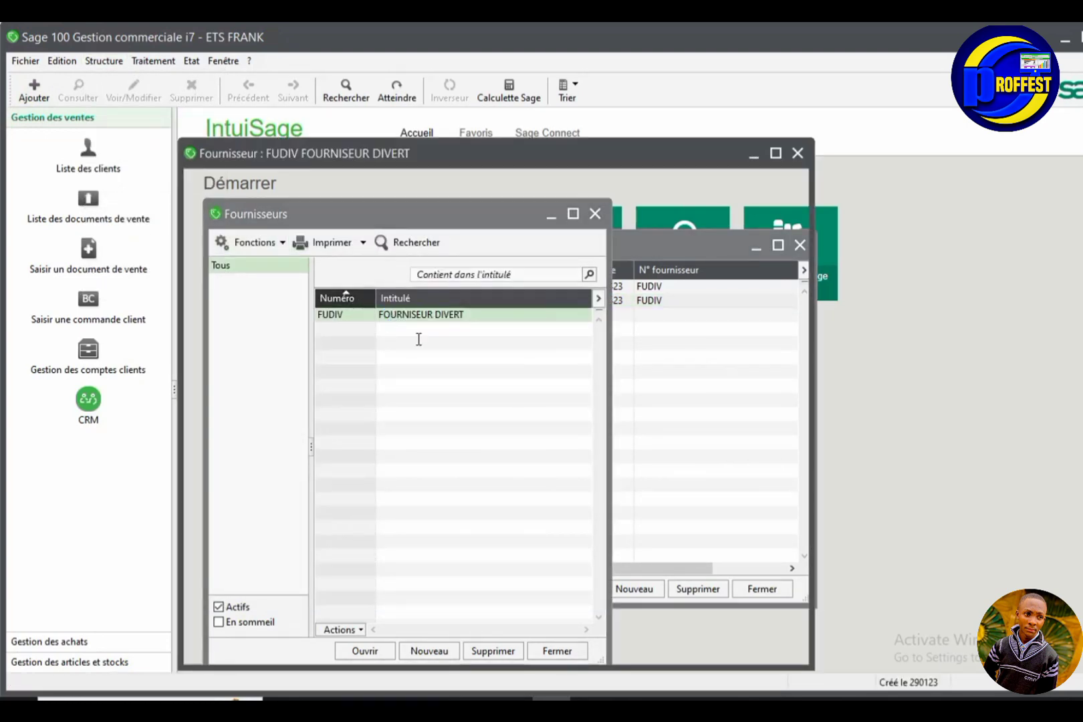
click(492, 212)
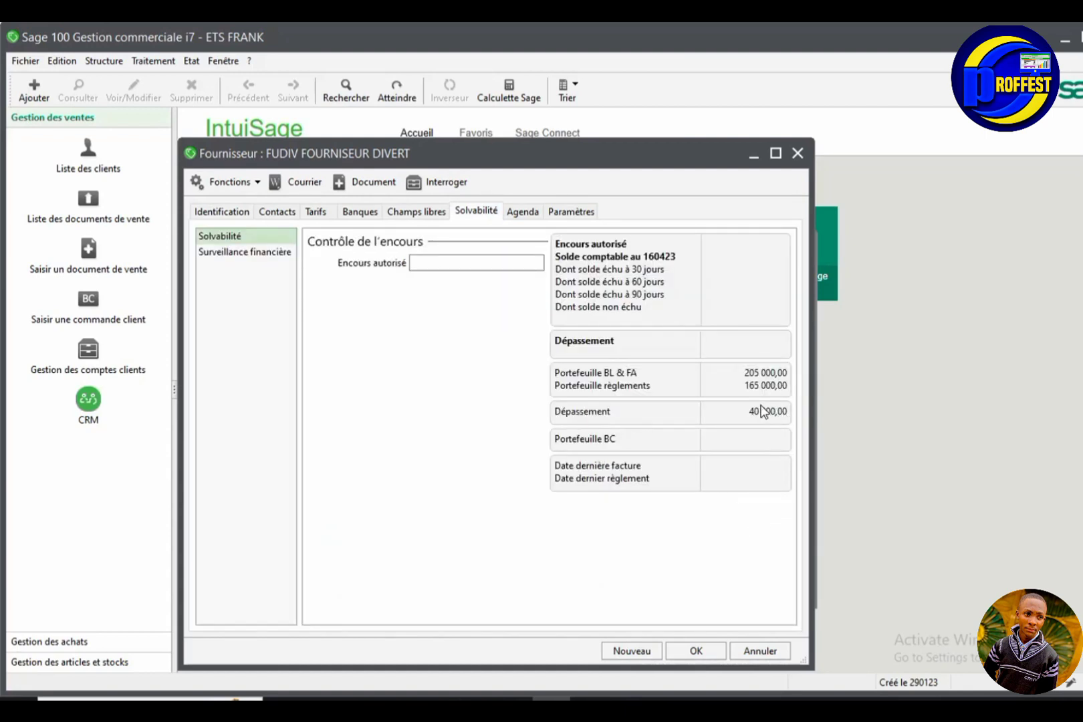
key(Escape)
key(Escape)
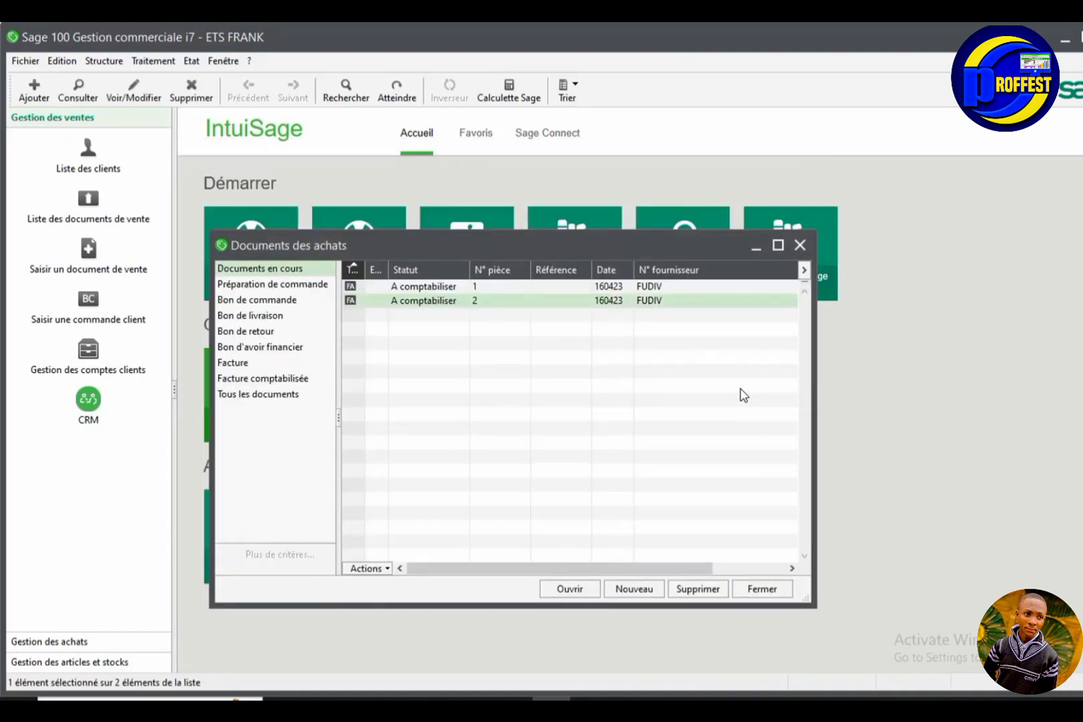
Step: Open the sales documents list (Documents des ventes)
click(151, 61)
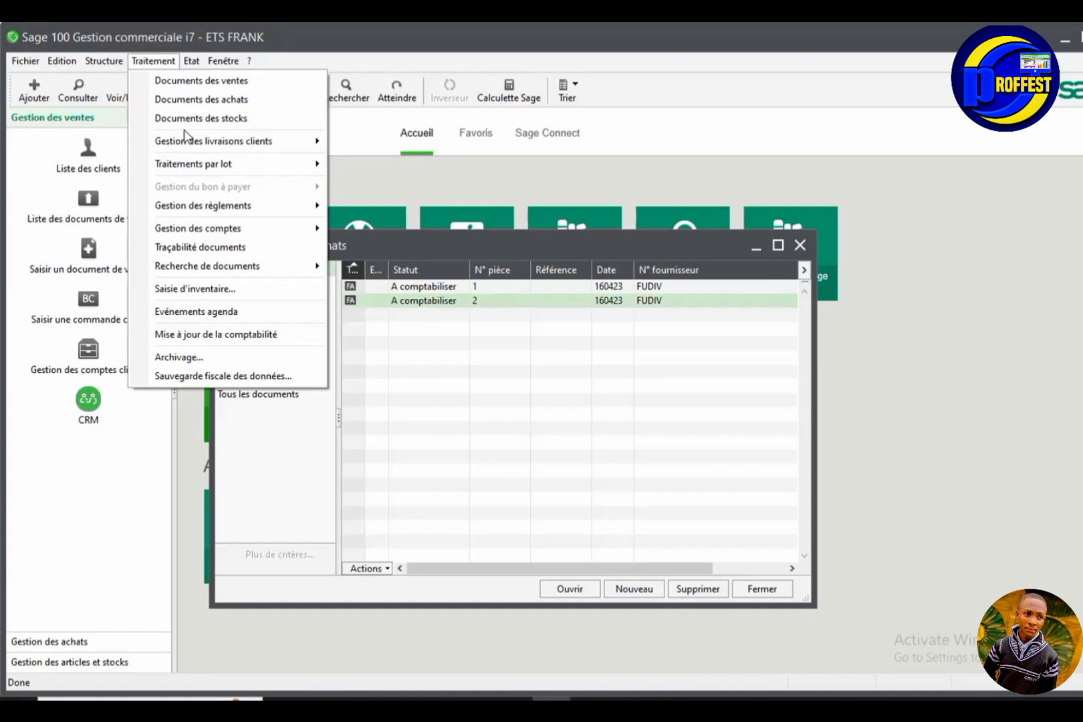
click(194, 87)
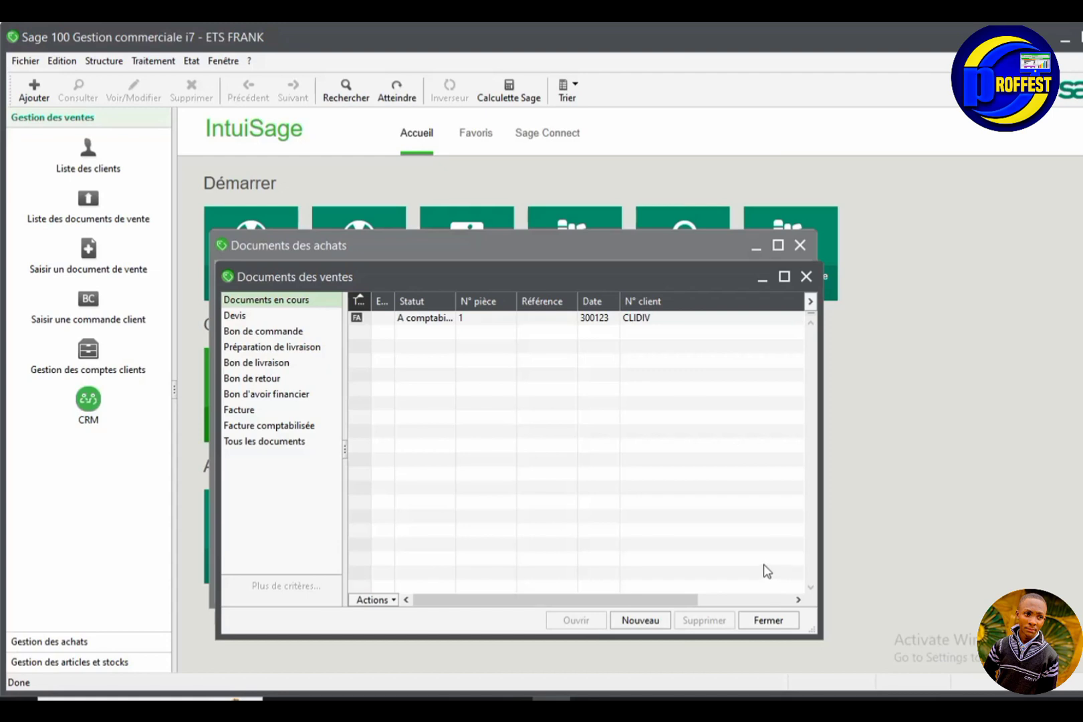
Step: Create a new sales invoice (Facture) for client CLIDIV and validate its header
click(630, 621)
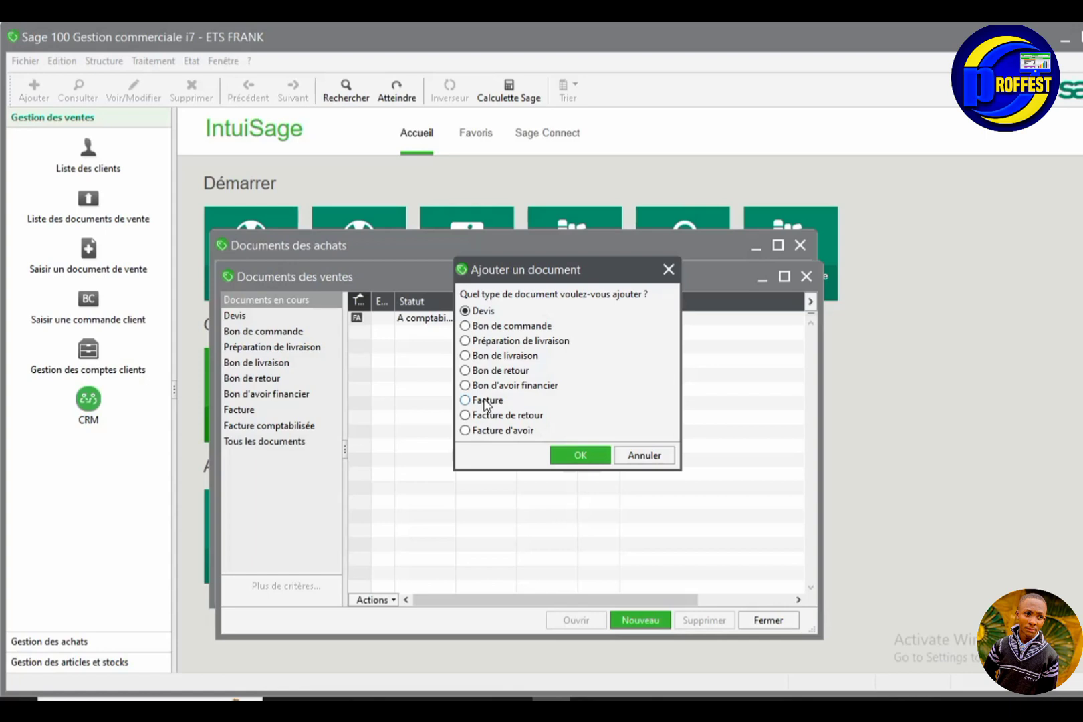
click(580, 456)
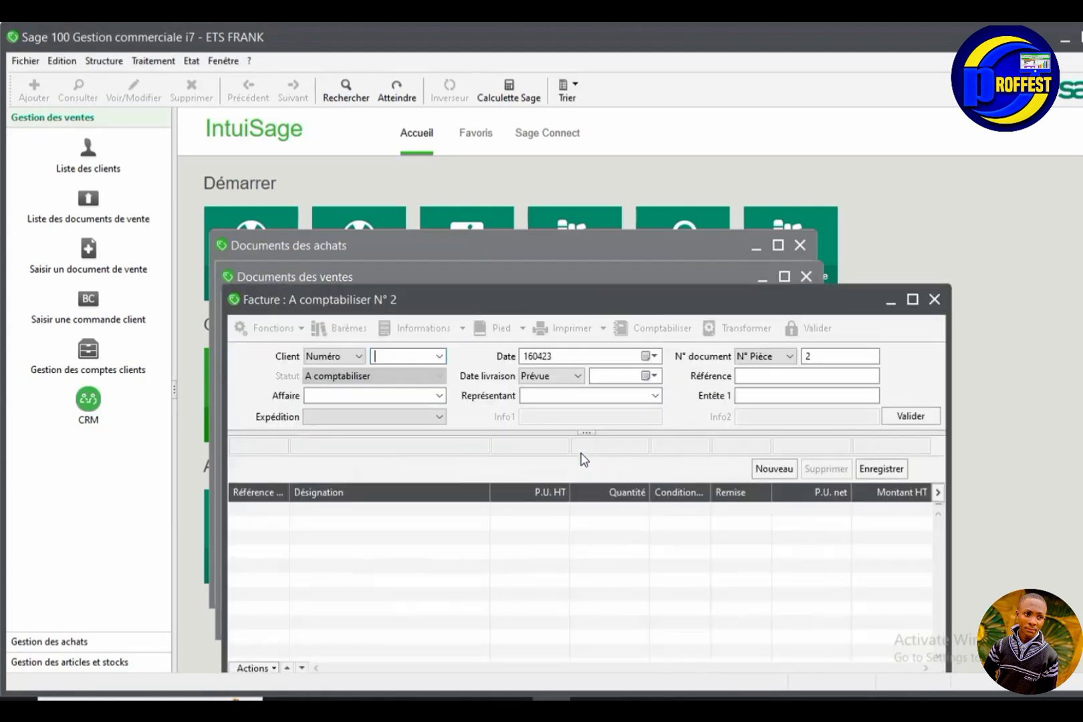
click(443, 358)
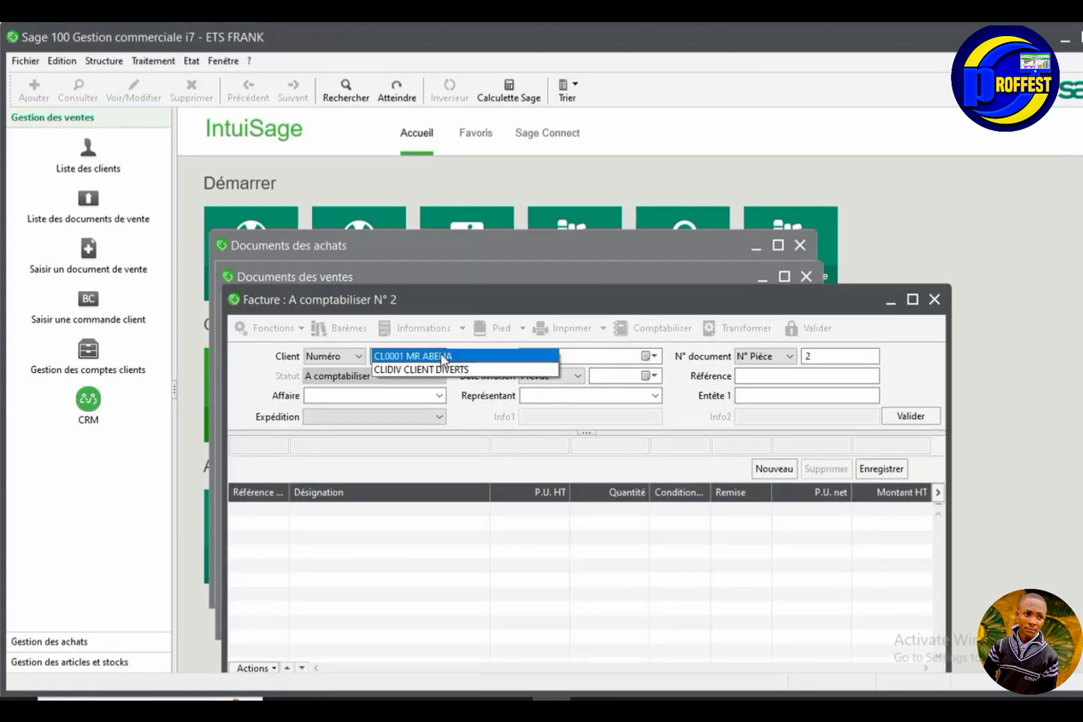
click(441, 367)
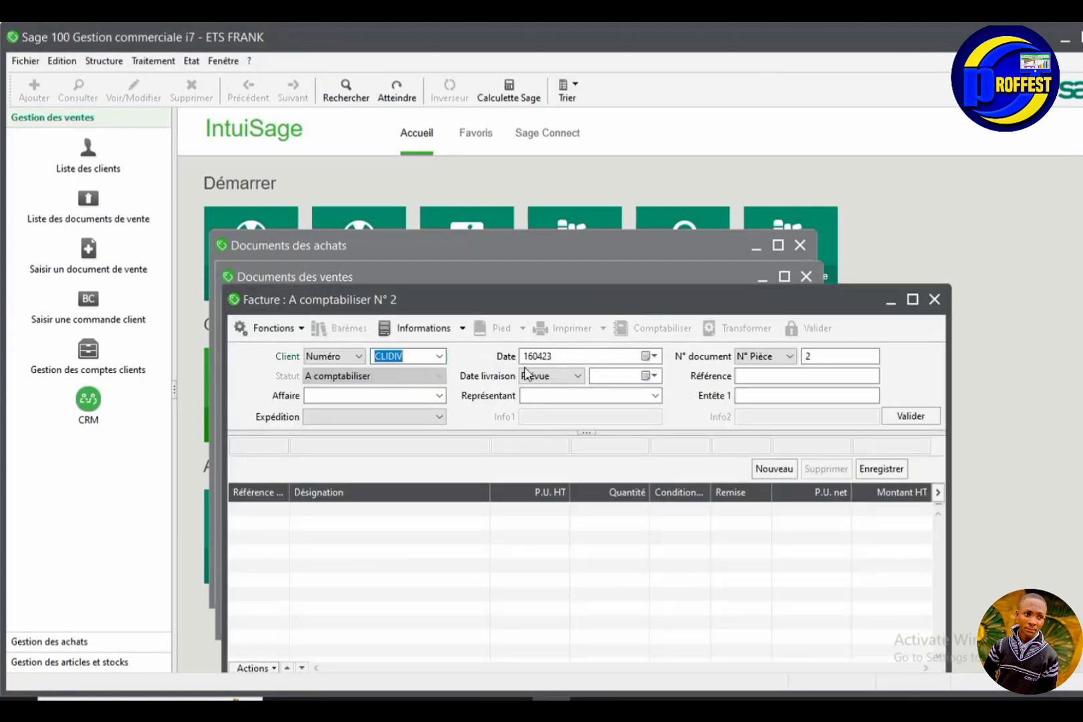
click(909, 416)
drag(818, 292, 841, 204)
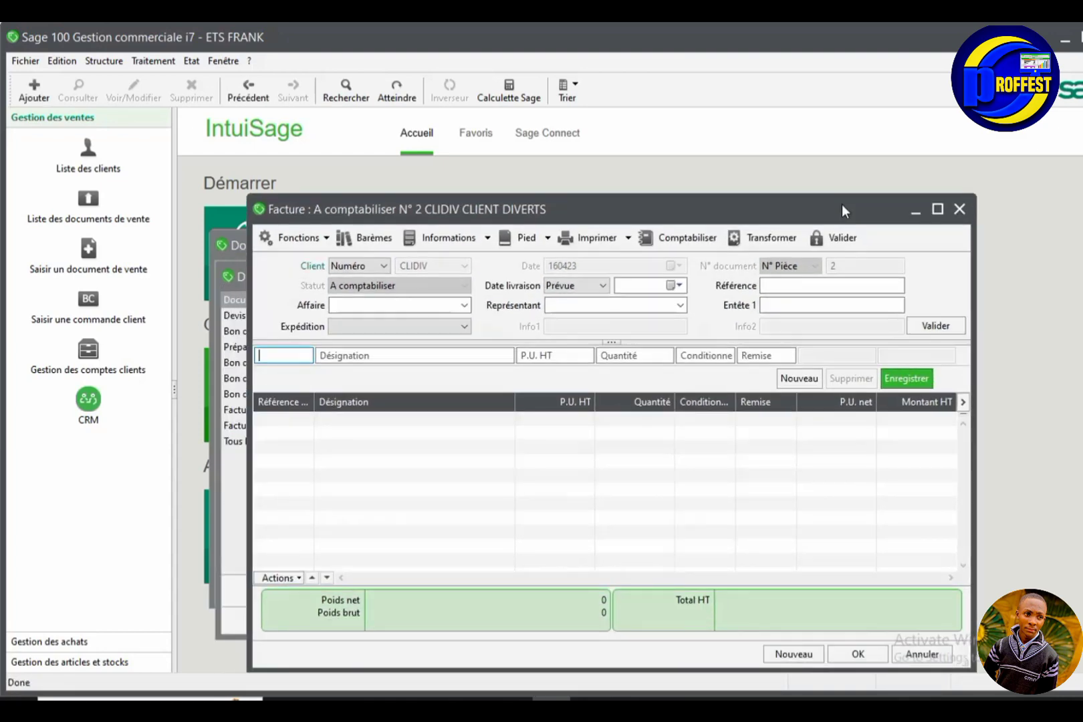
Step: Look up articles starting with E for the invoice line and add the Stock réel, Prix d'achat and Prix de vente columns to the selection list
text(E)
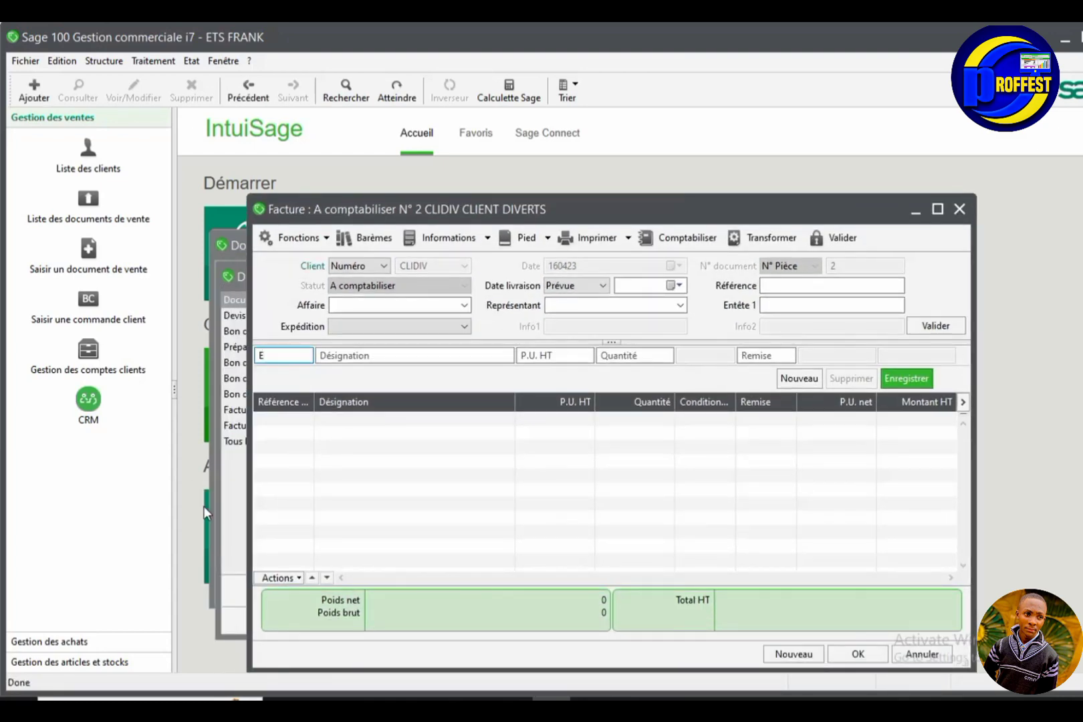
key(Tab)
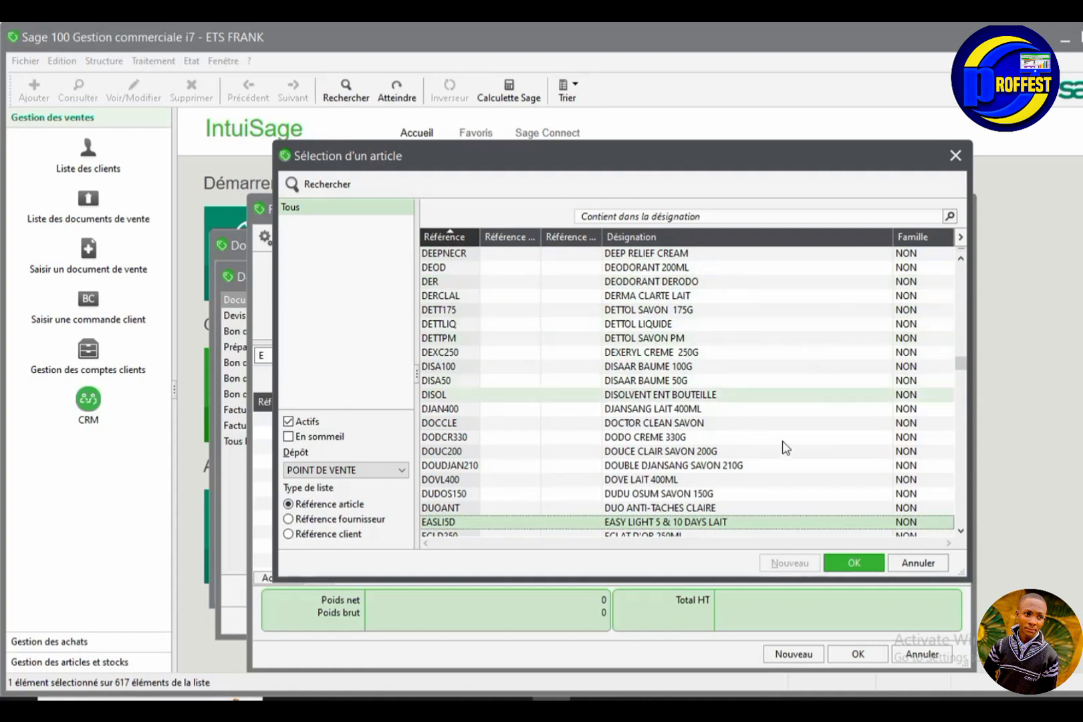
right_click(666, 436)
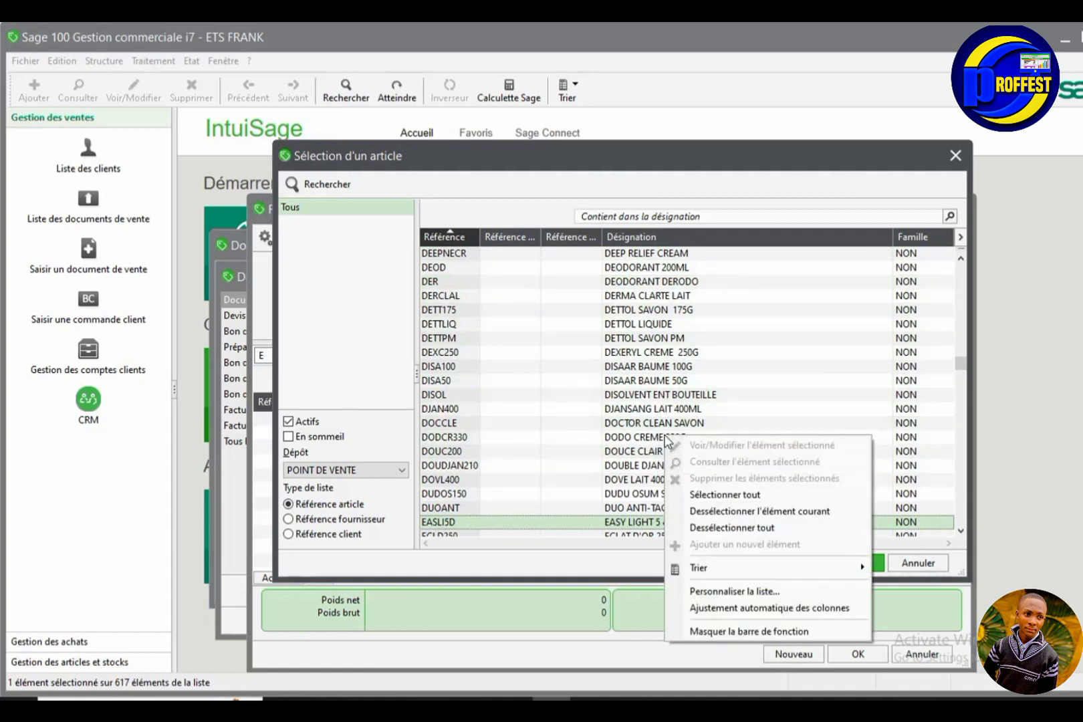
click(731, 593)
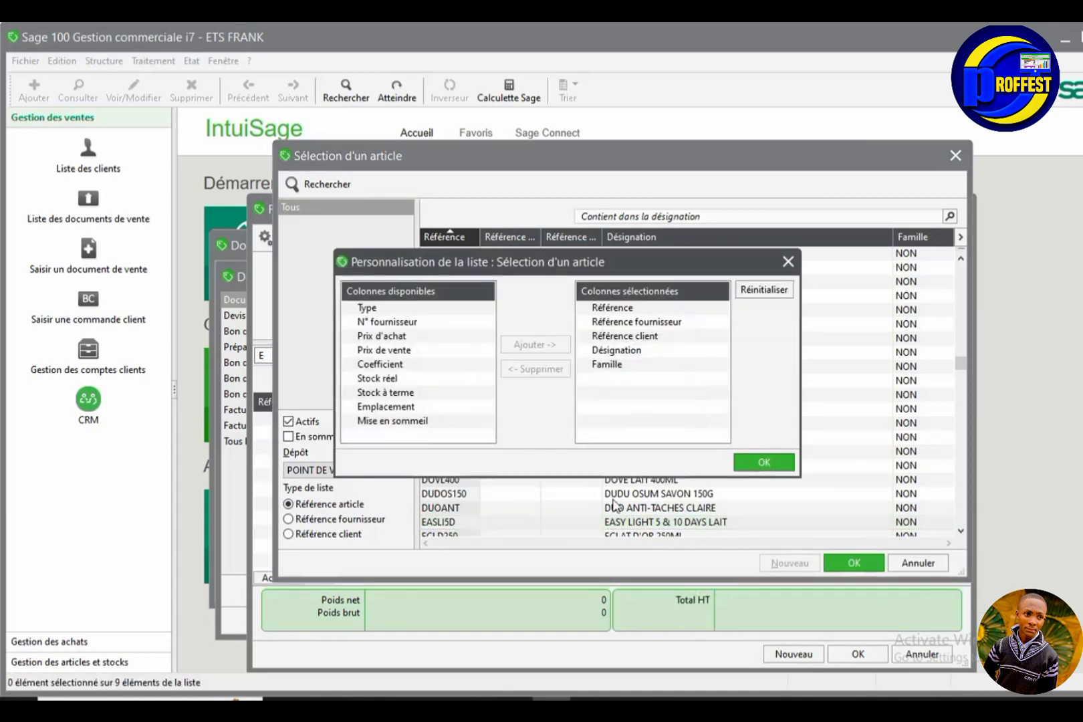
click(385, 377)
click(548, 344)
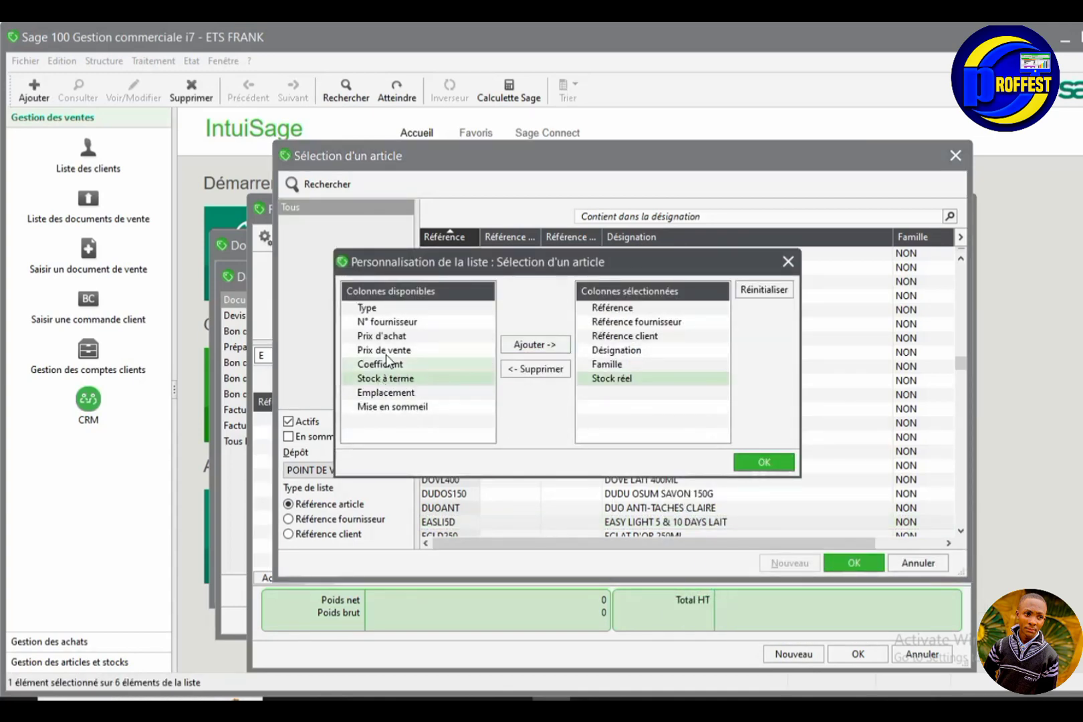
click(391, 323)
click(398, 337)
click(531, 343)
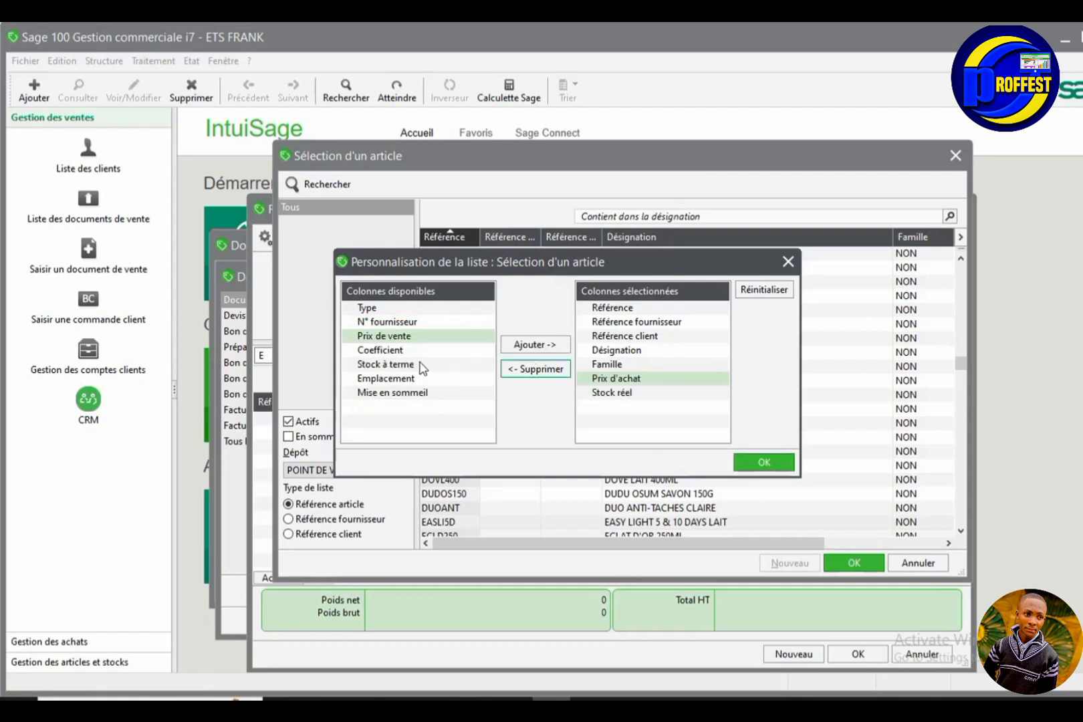
click(531, 343)
Step: Remove the Référence fournisseur, Référence client and Famille columns from the article selection list and auto-adjust the column widths
click(639, 312)
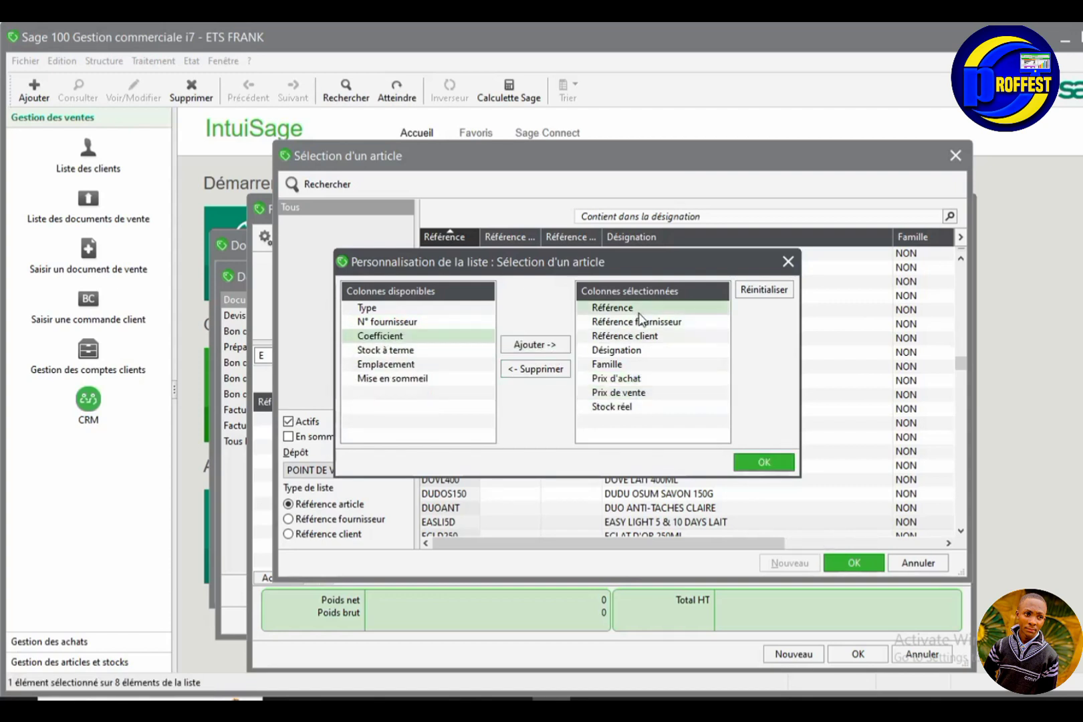
click(625, 323)
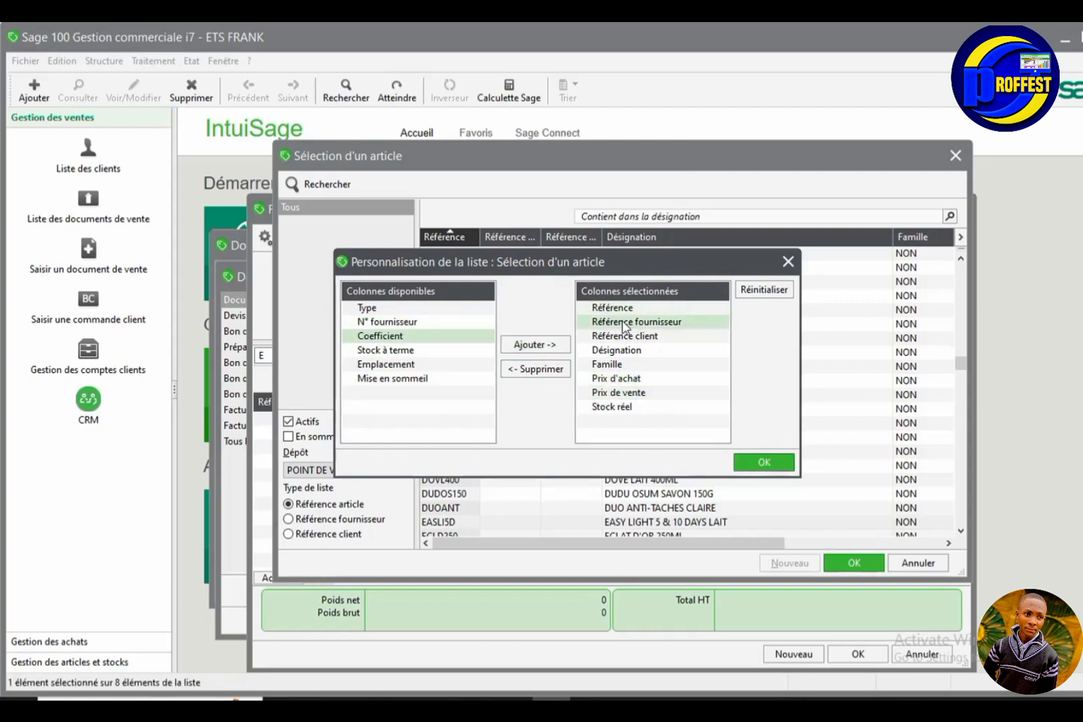
click(535, 368)
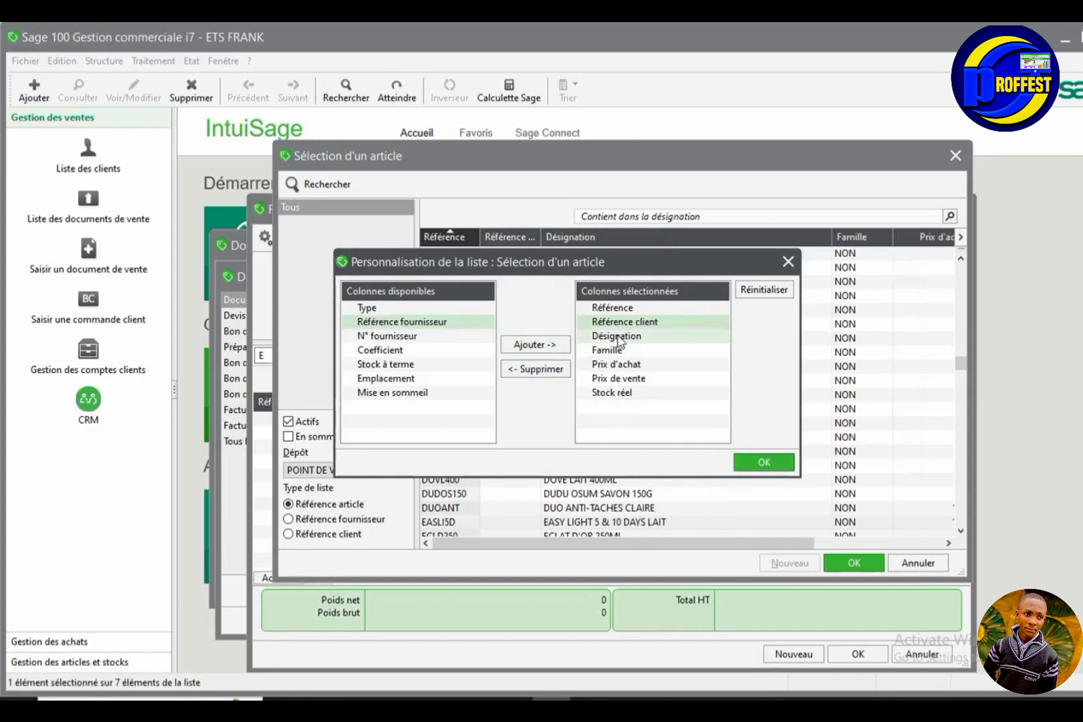
click(555, 369)
click(633, 336)
click(553, 376)
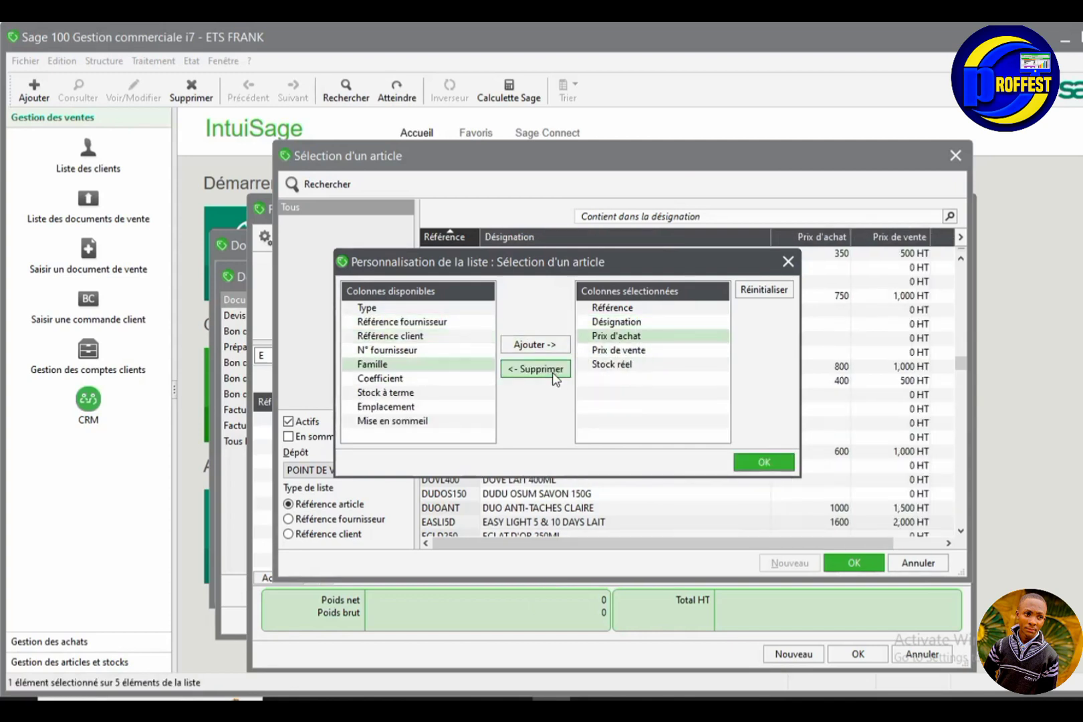
click(777, 462)
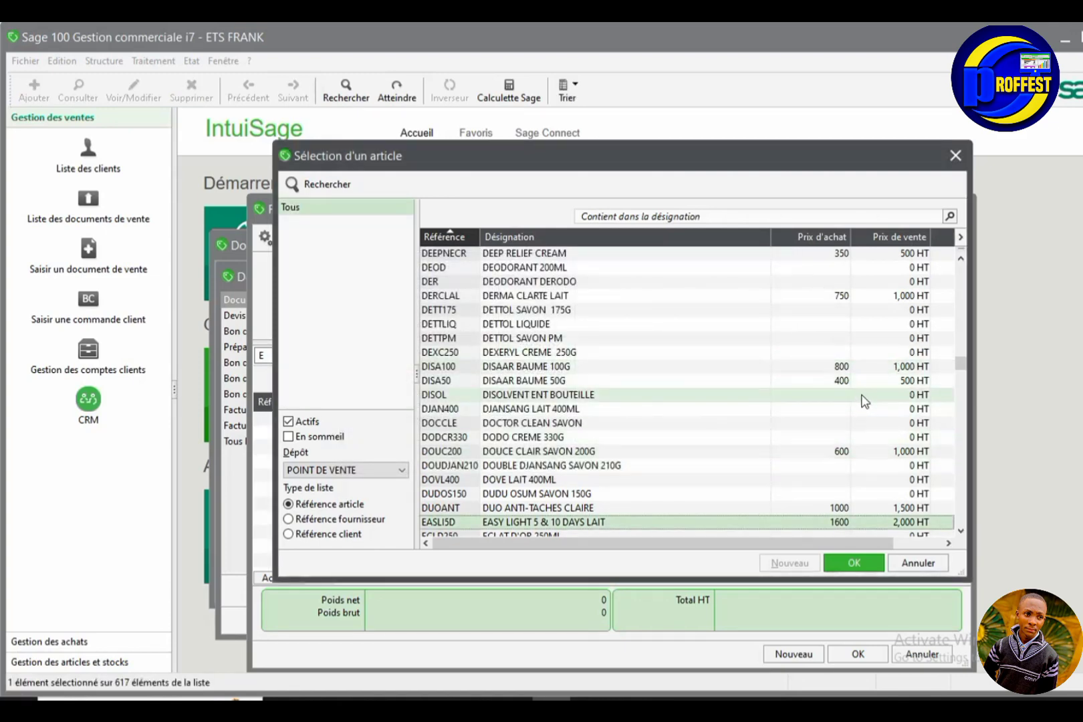
right_click(798, 446)
click(846, 617)
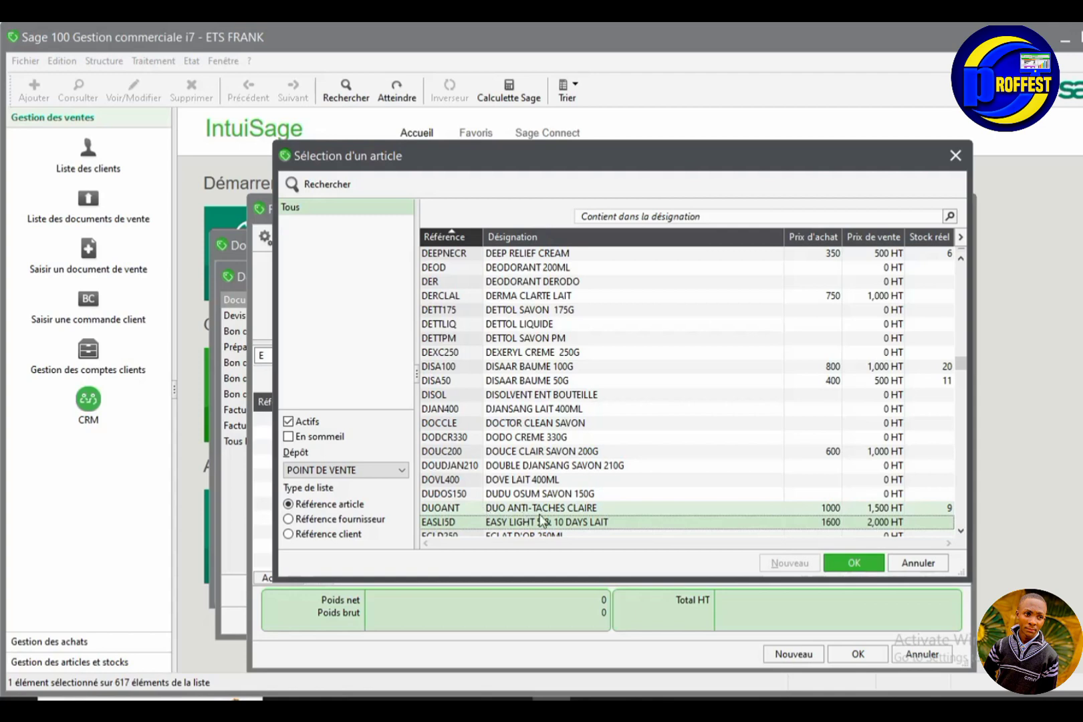
Step: Add article DUOANT to the invoice with quantity 5, save the line and confirm the invoice
double_click(931, 510)
click(636, 355)
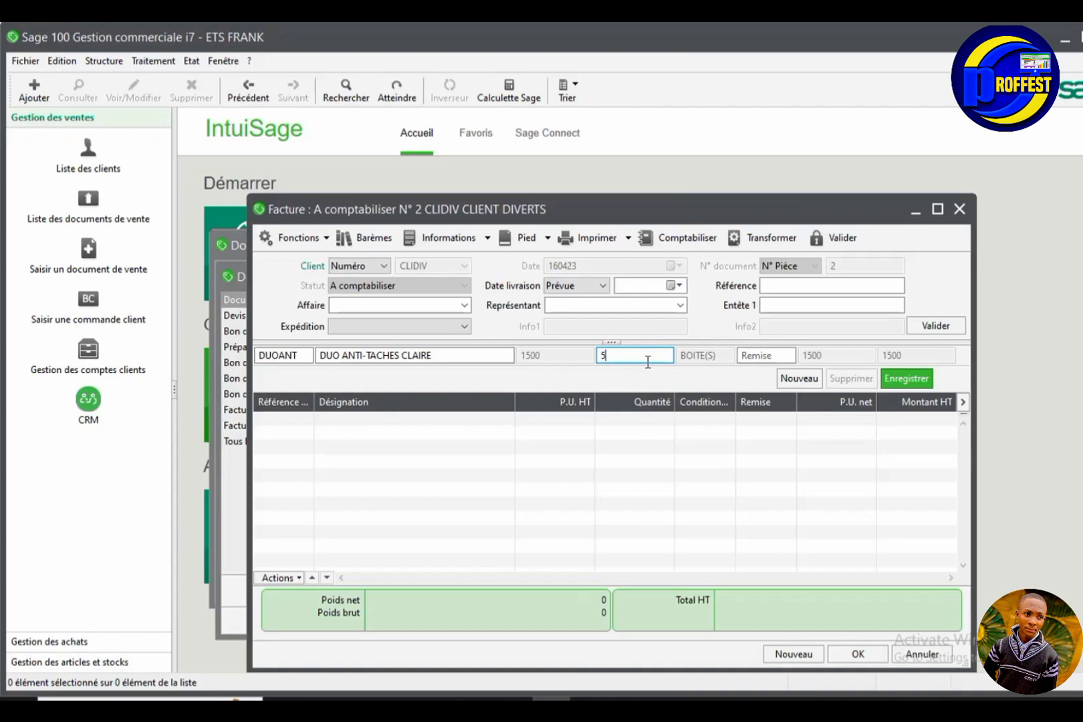
click(915, 374)
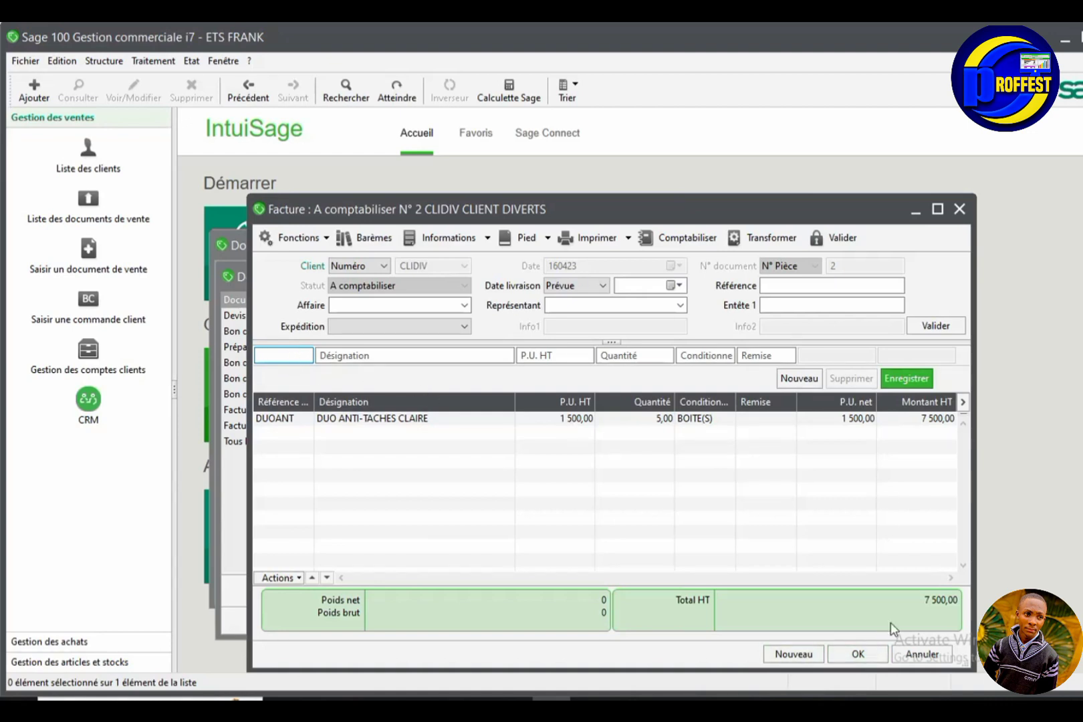
click(862, 653)
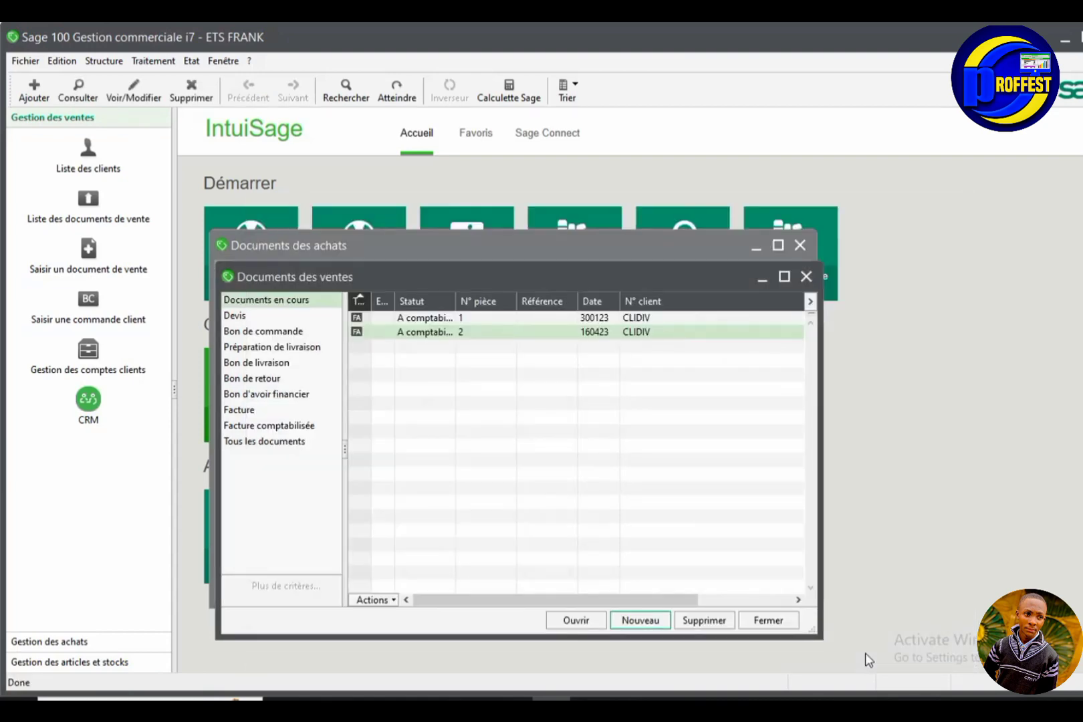
Step: Reopen sales invoice 2 and review its footer payment options and the payment management (Gestion des règlements) commands
double_click(467, 331)
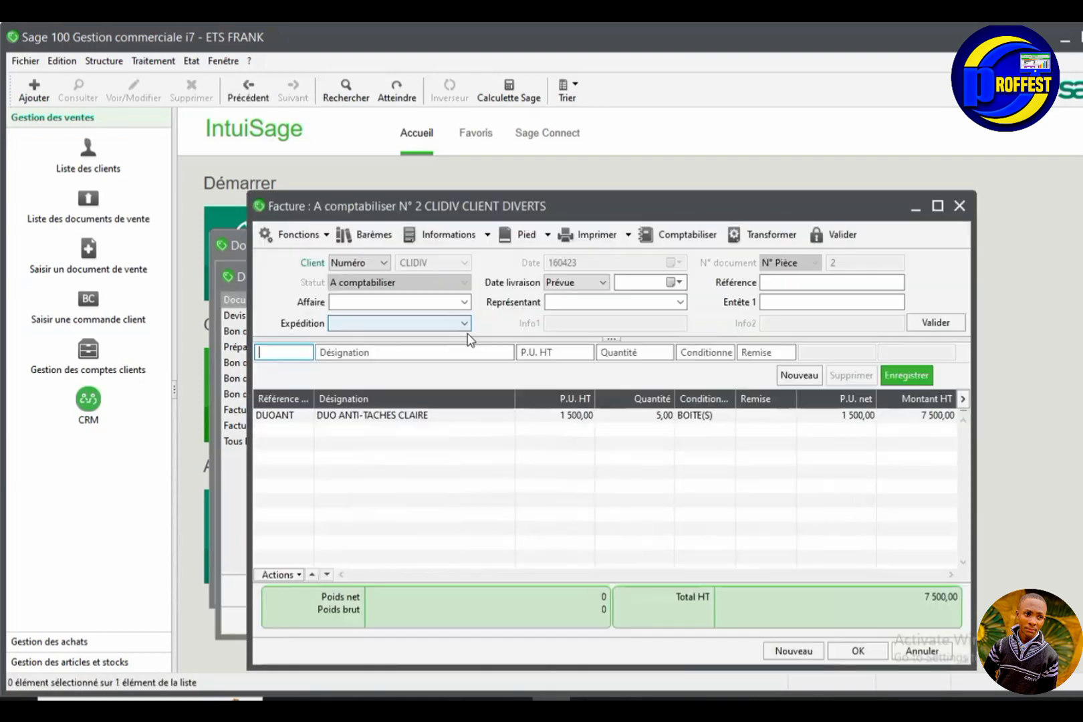
click(547, 236)
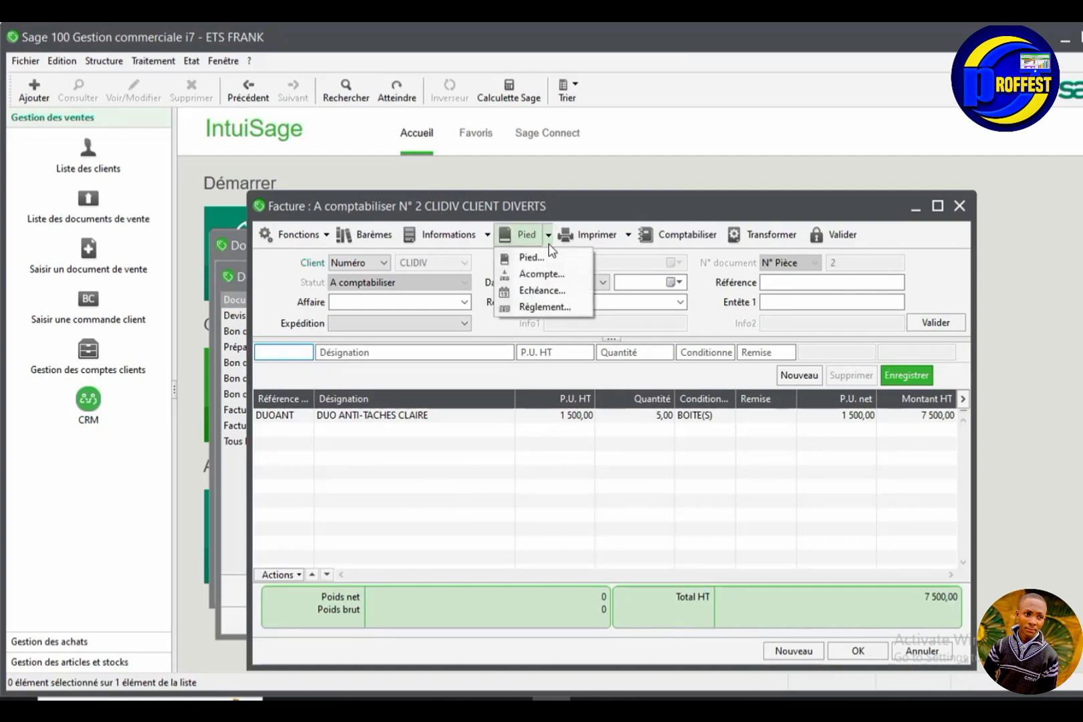
click(119, 61)
mouse_move(153, 61)
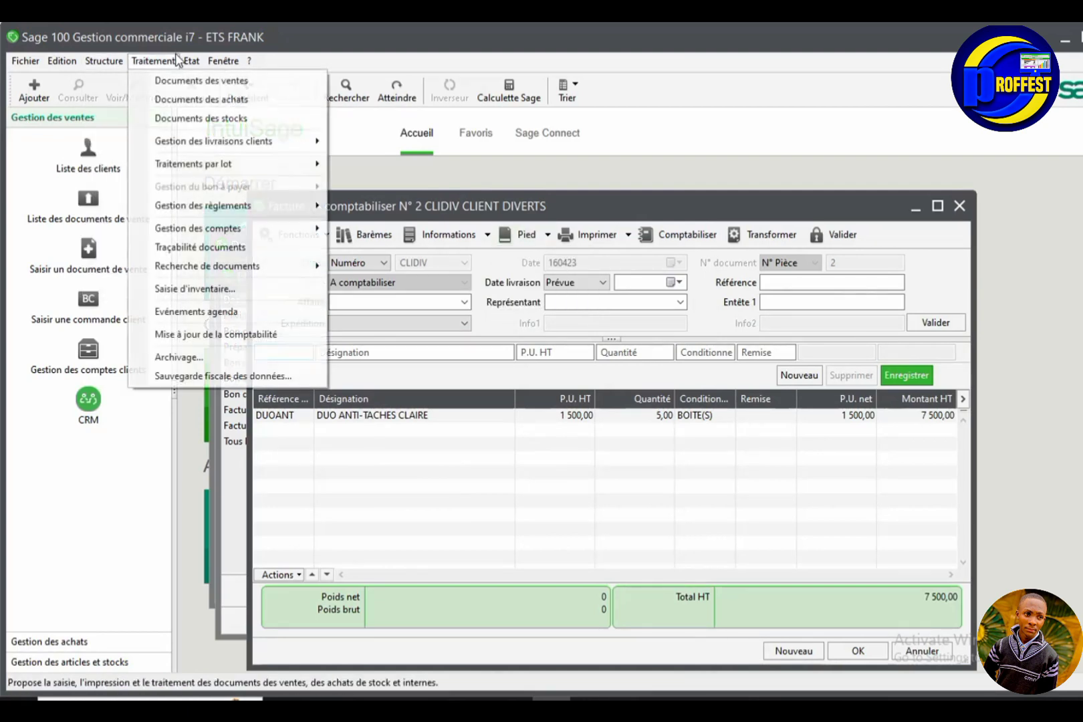
mouse_move(259, 213)
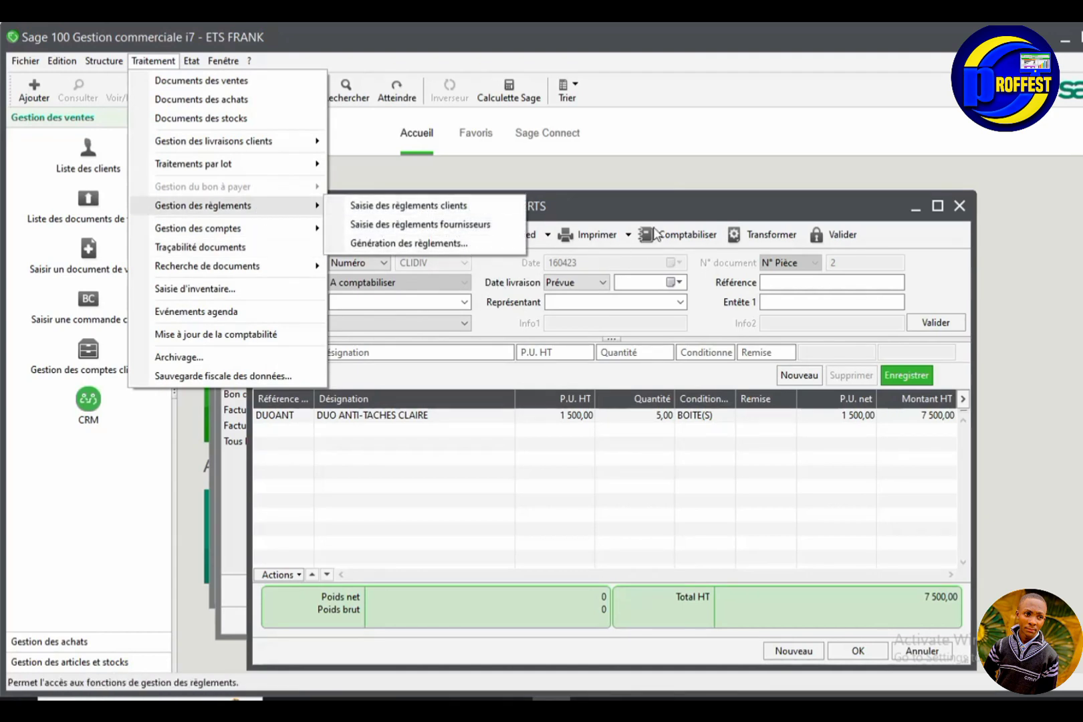
click(668, 211)
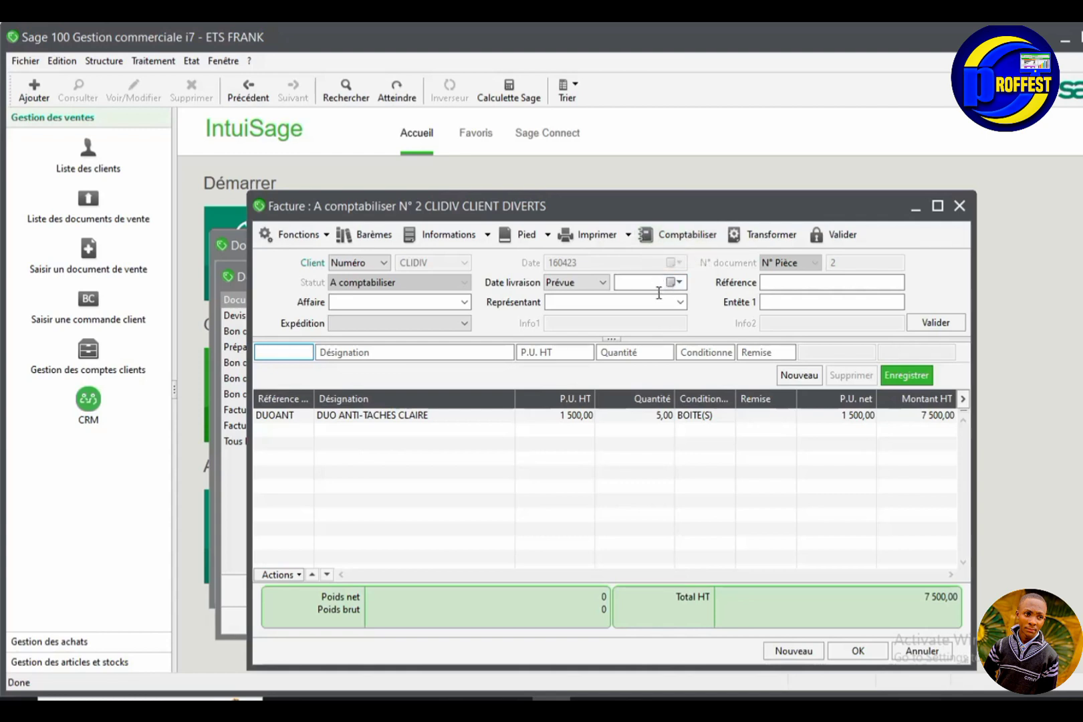
Step: Open the stock documents list (Documents des stocks) and check the stock and prices in the articles list
click(172, 66)
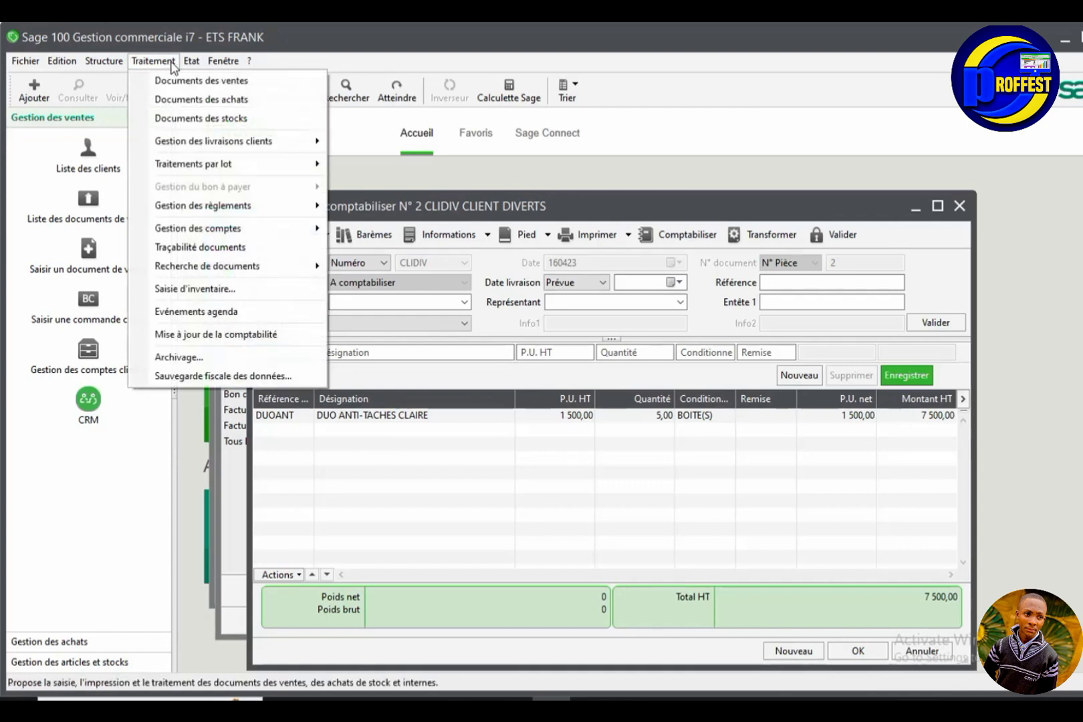
click(212, 120)
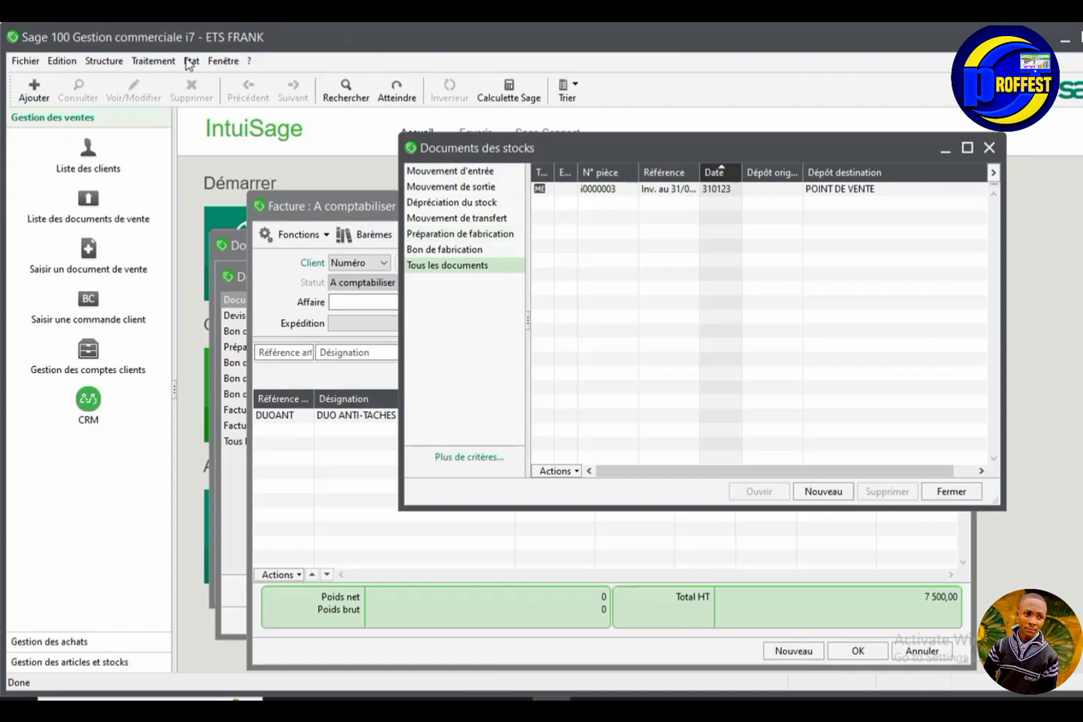
click(104, 60)
click(127, 98)
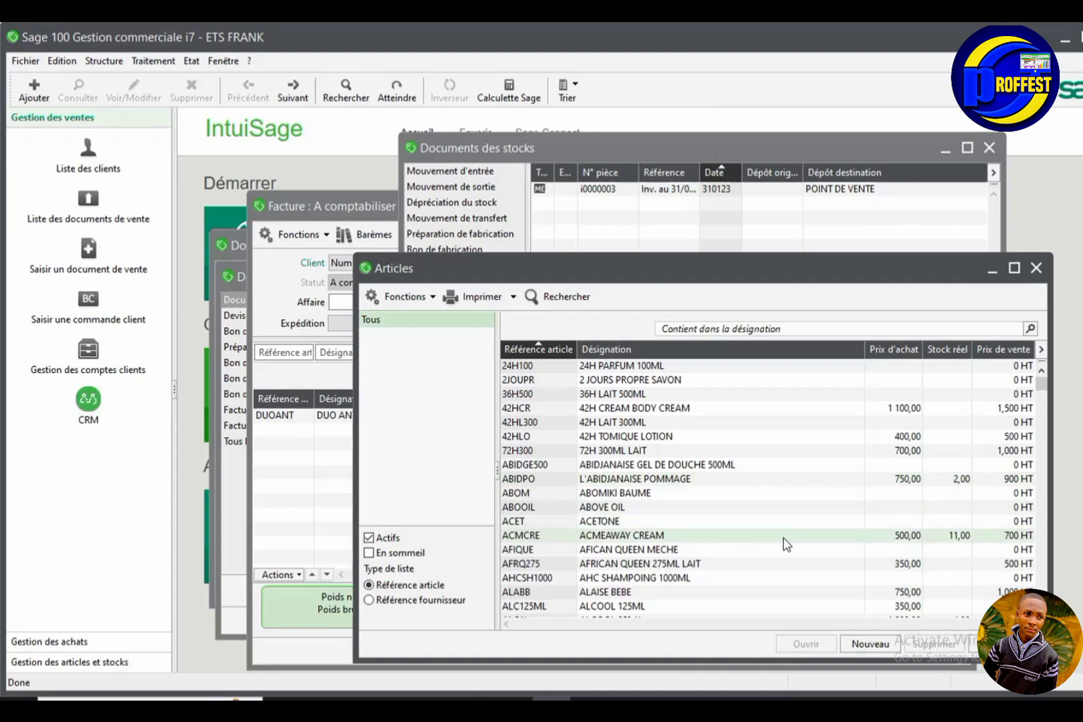
scroll(813, 537, down, 2)
scroll(813, 537, down, 2)
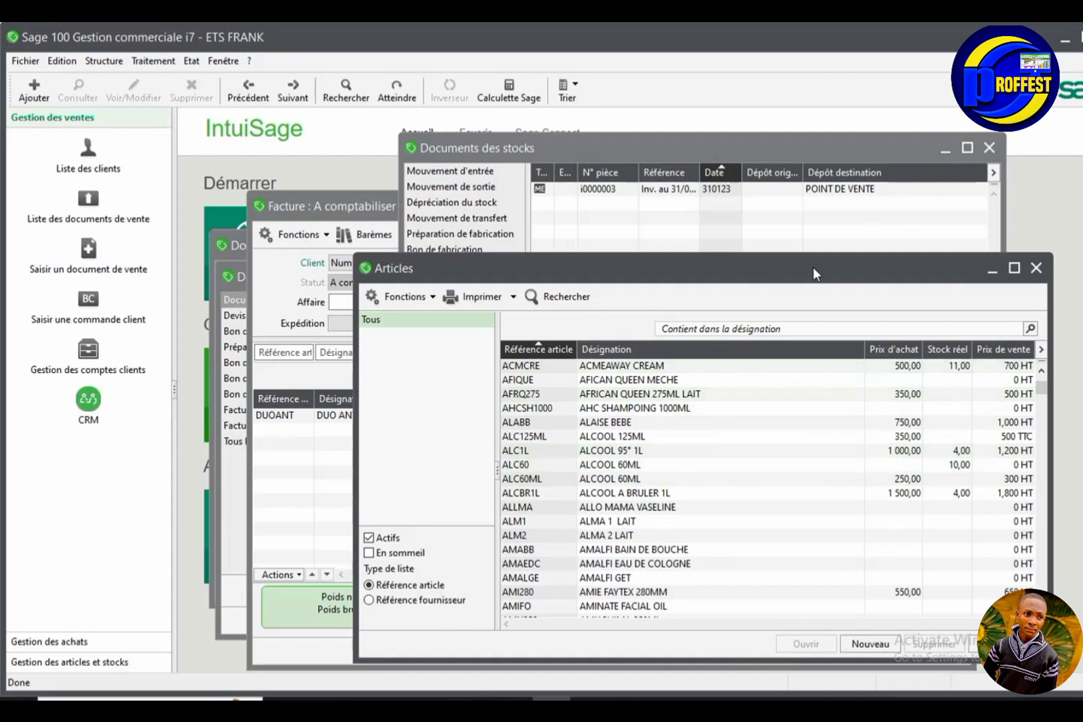
click(881, 220)
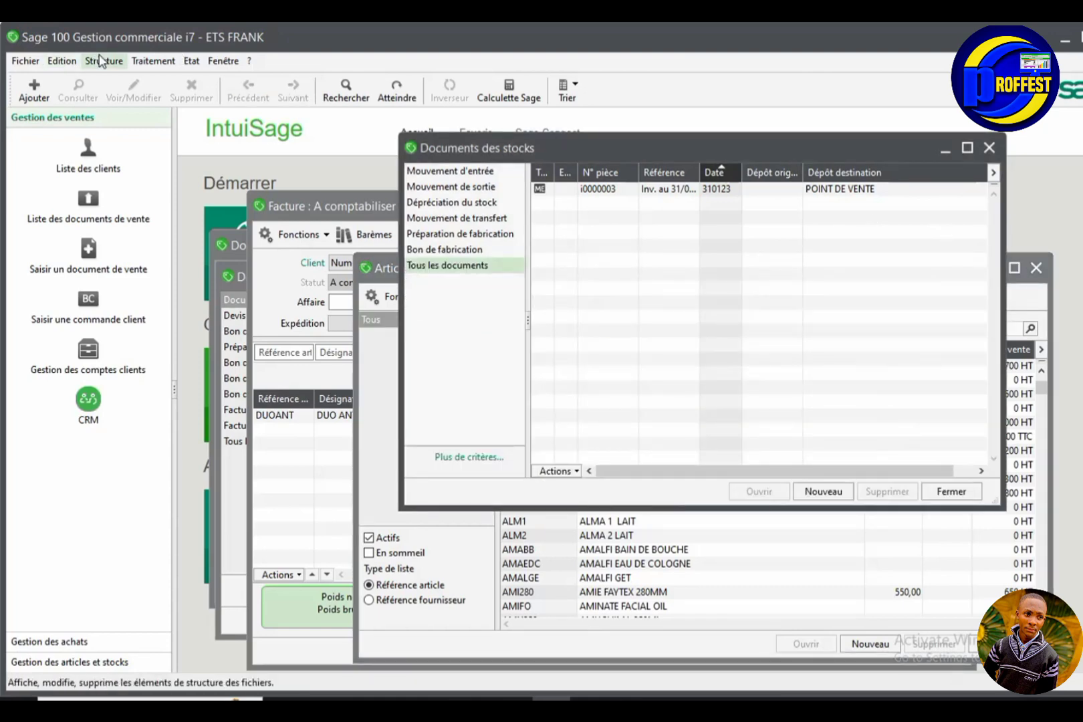
Step: Create a new stock exit movement (Mouvement de sortie) for the POINT DE VENTE depot and validate its header
click(153, 60)
mouse_move(191, 60)
mouse_move(154, 62)
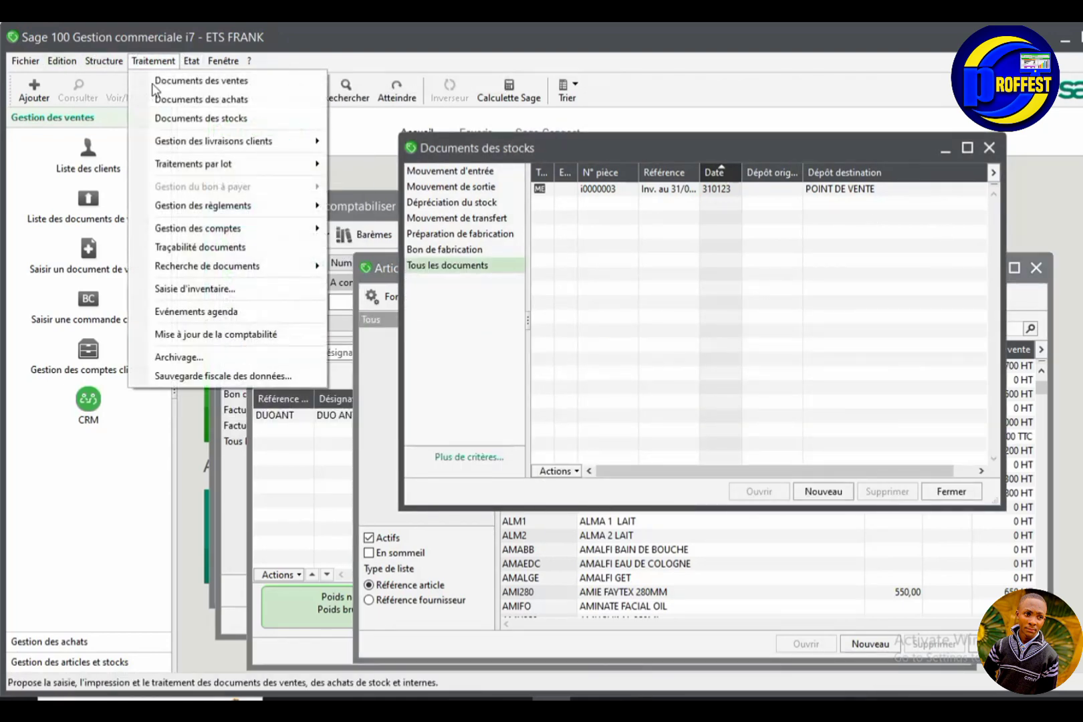
click(199, 120)
click(841, 493)
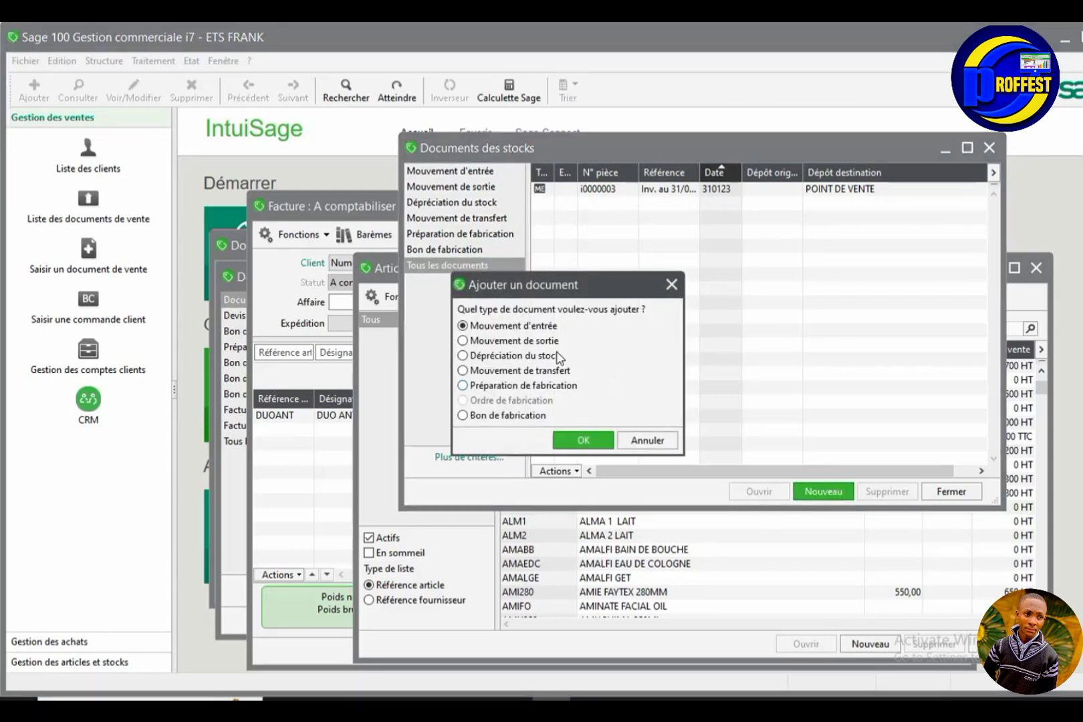
click(521, 341)
click(569, 440)
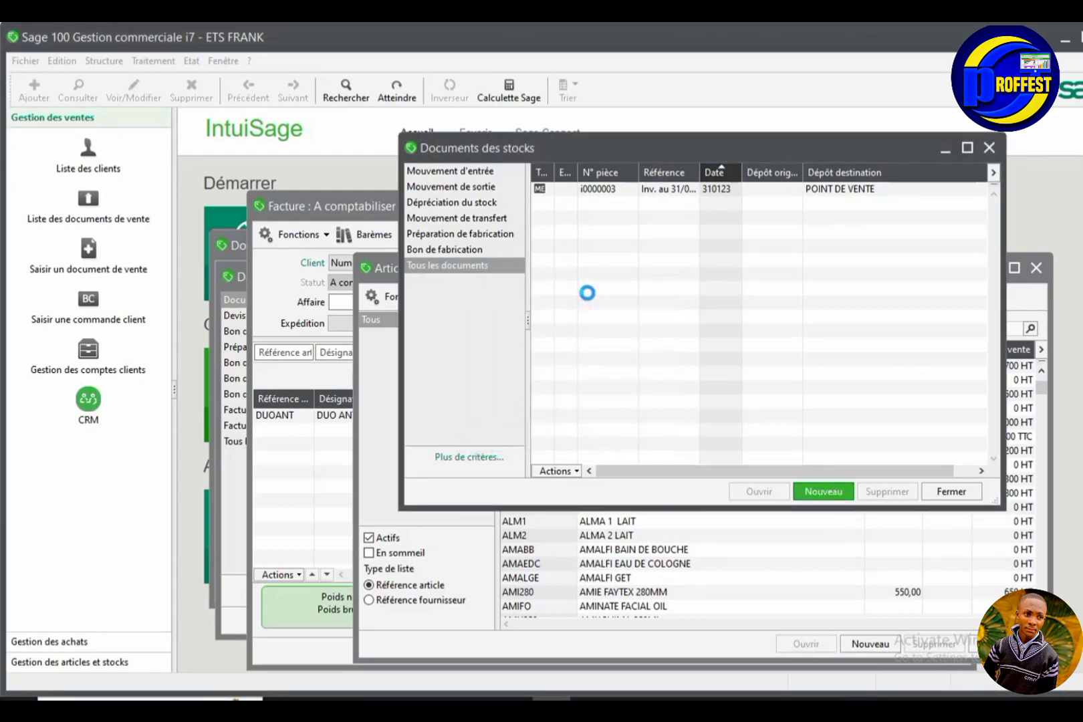
click(625, 282)
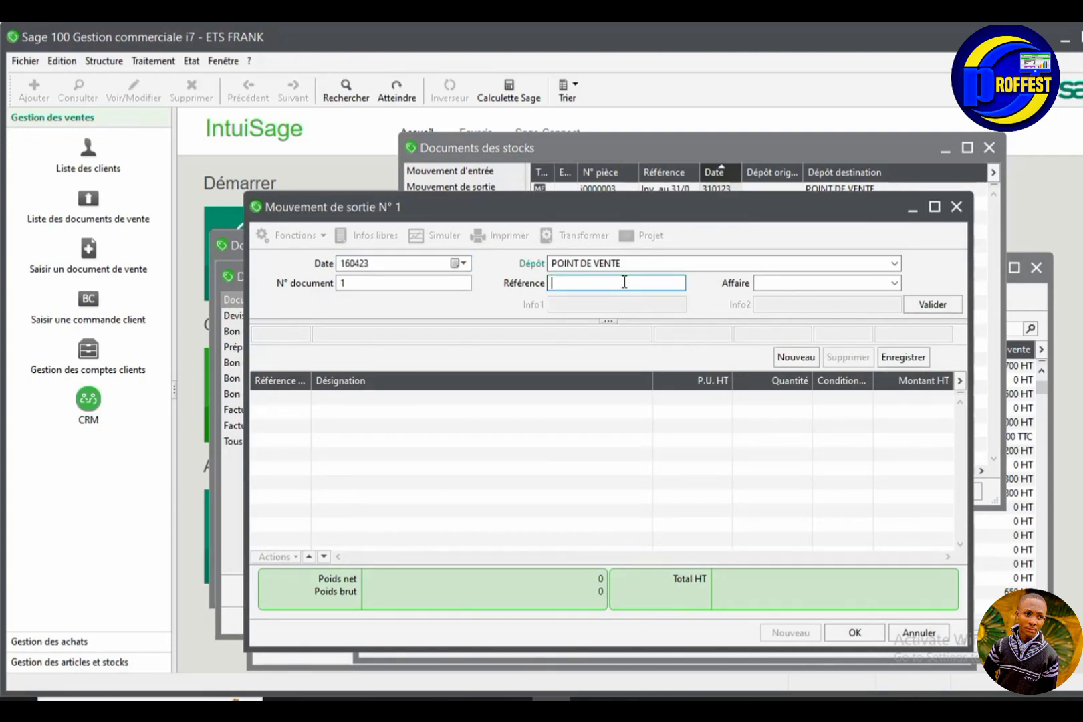
click(721, 261)
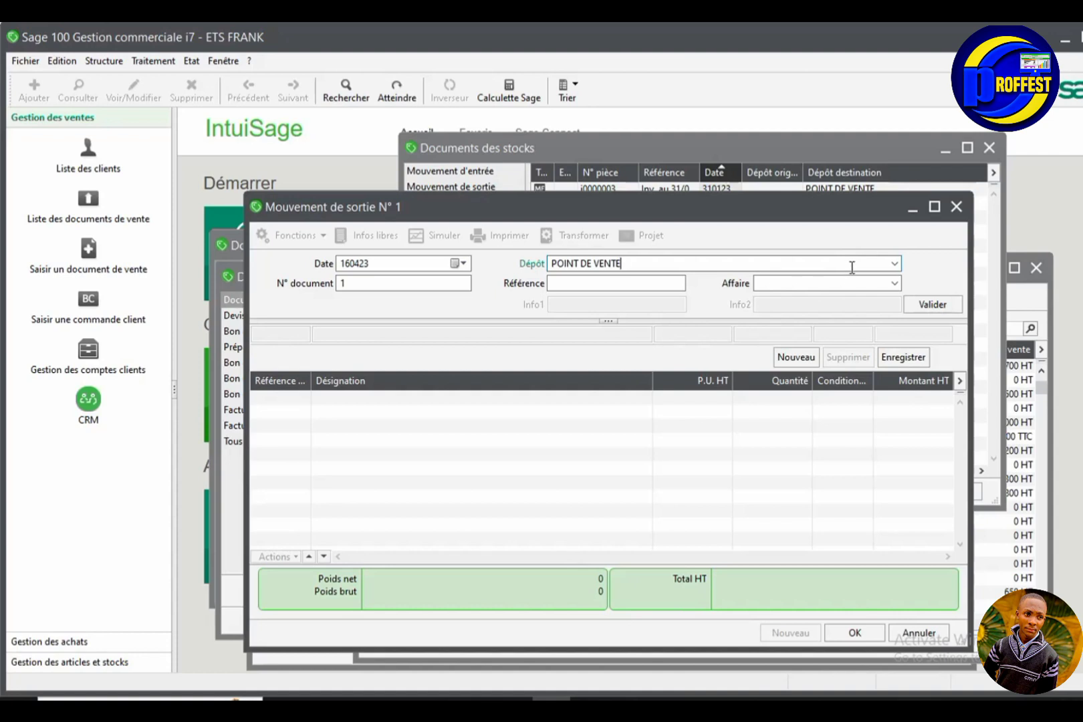
click(919, 303)
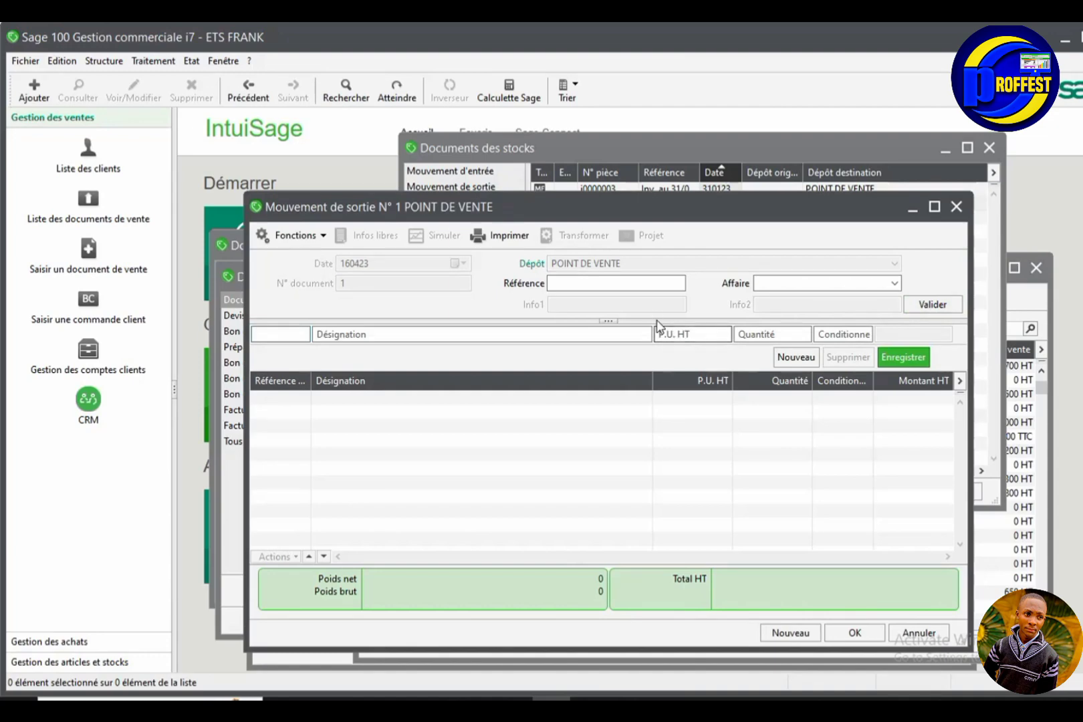
Step: Add article ALC60 (ALCOOL 60ML) with quantity 1 to the exit movement and save the line
text(A)
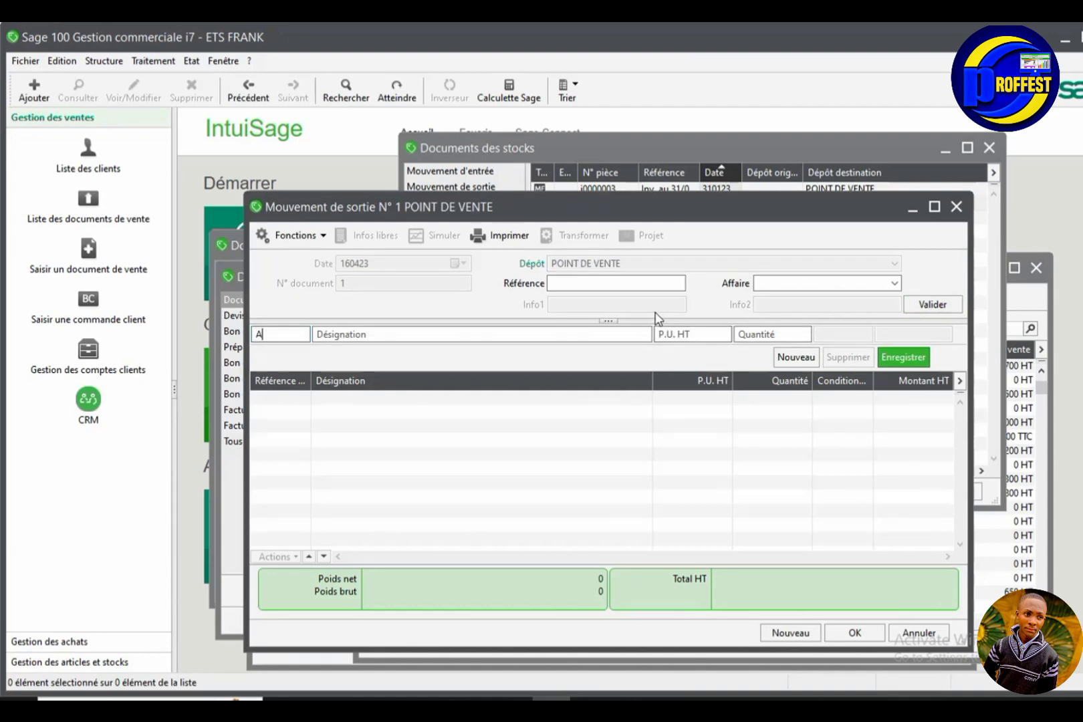
key(Tab)
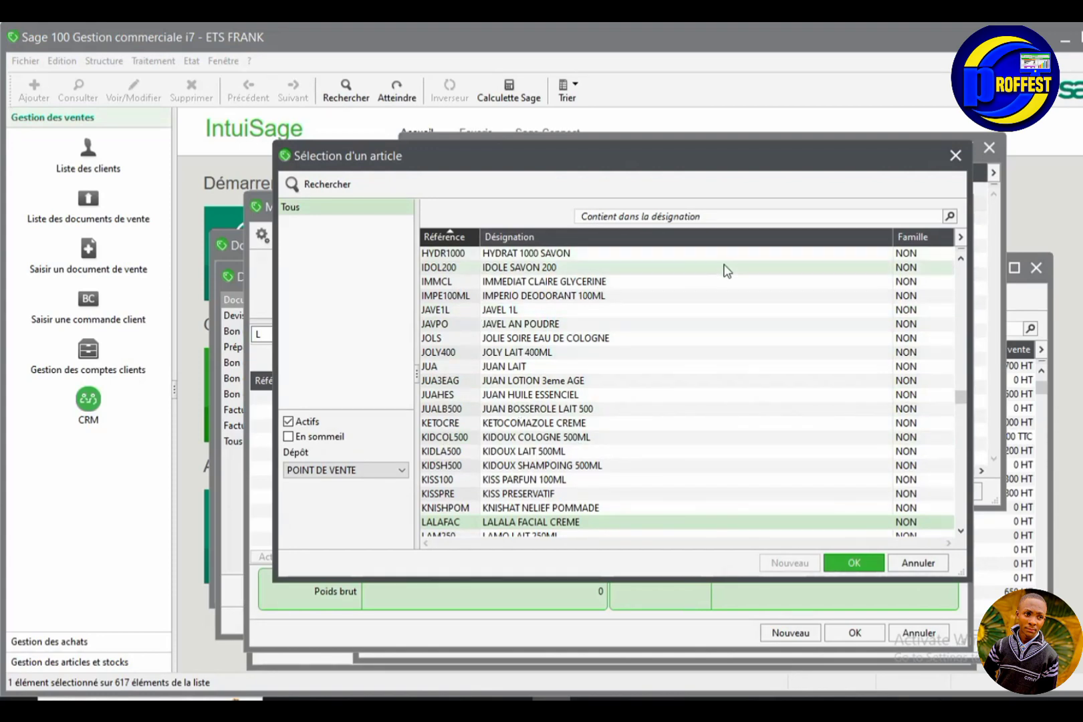
key(Escape)
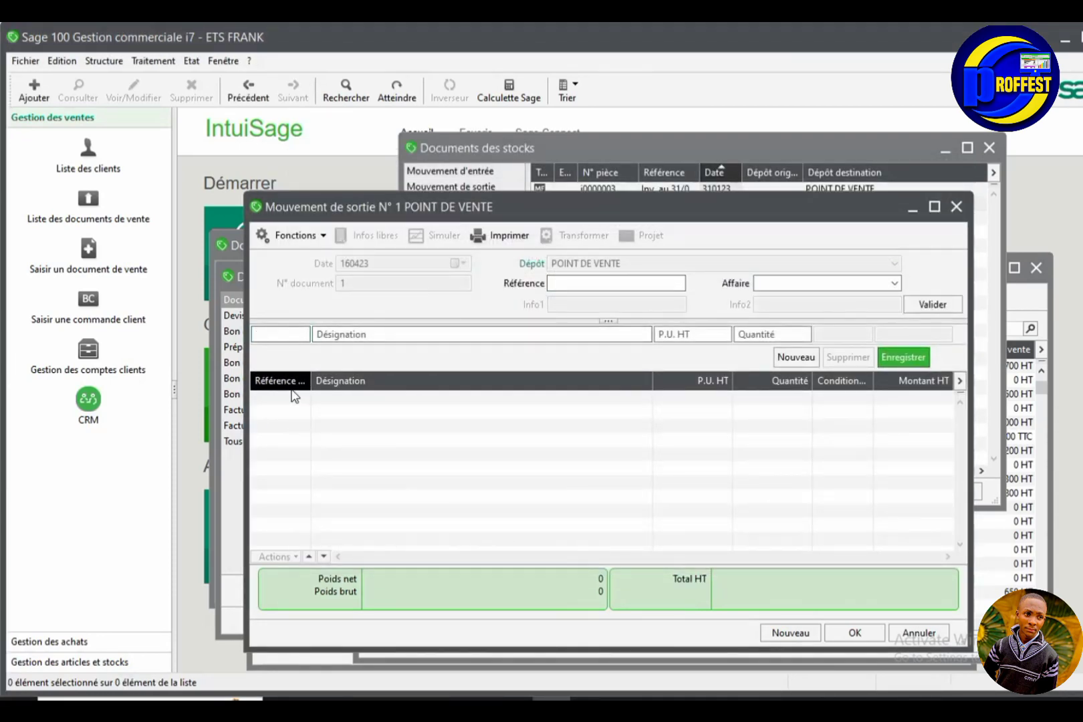
key(Tab)
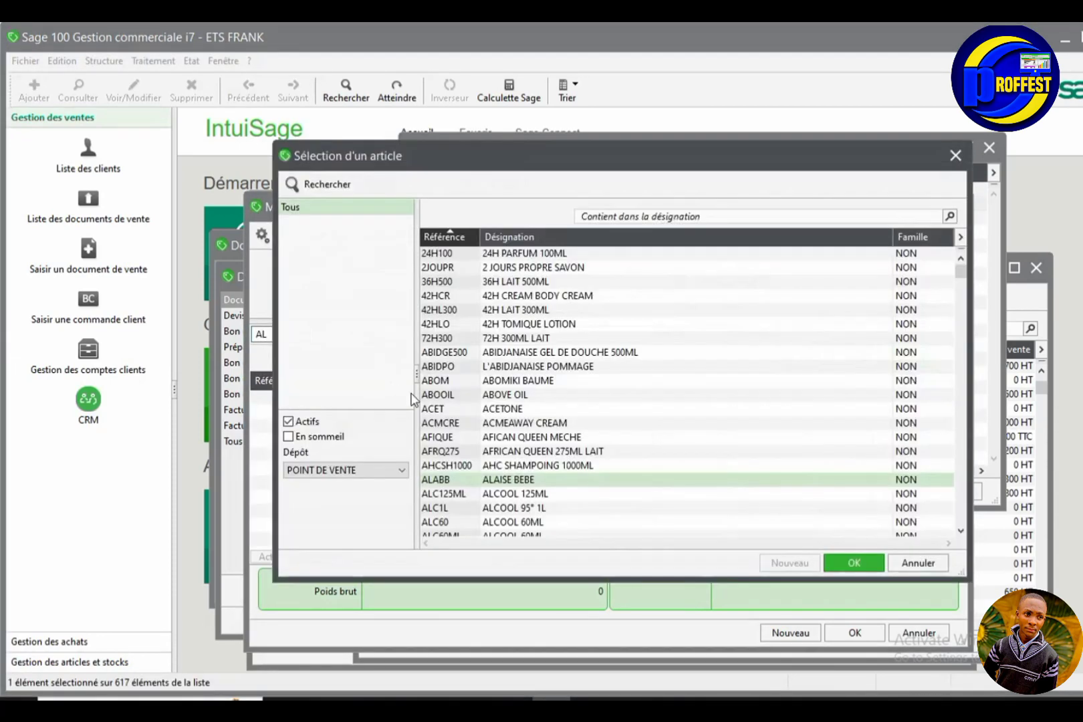
double_click(545, 522)
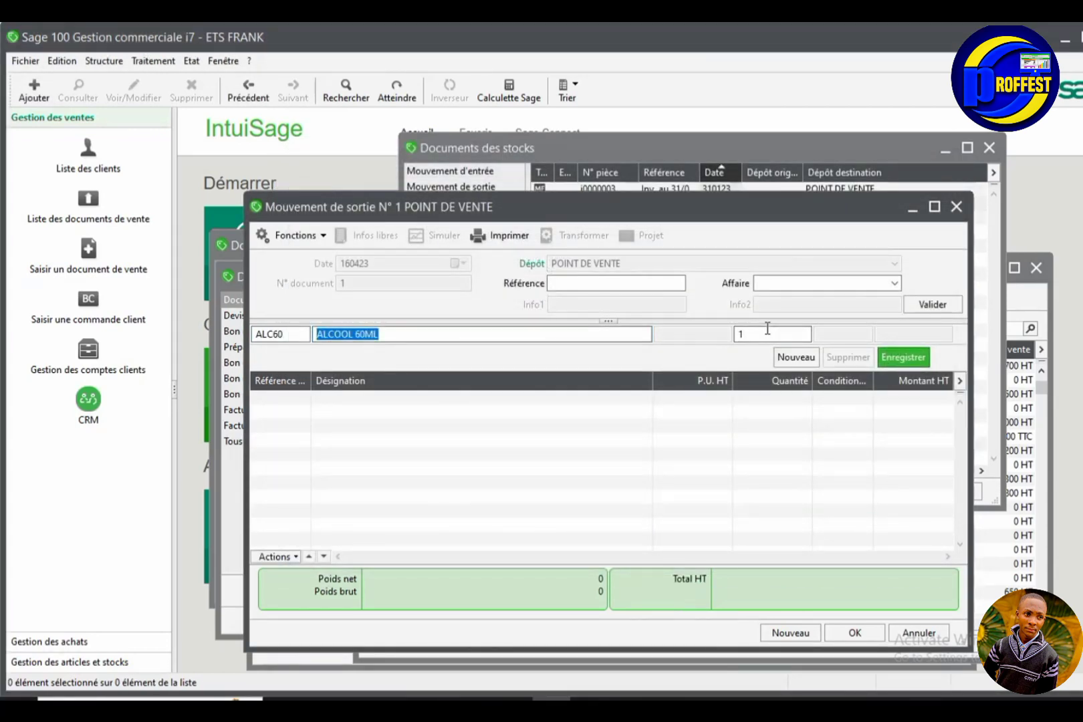
key(Tab)
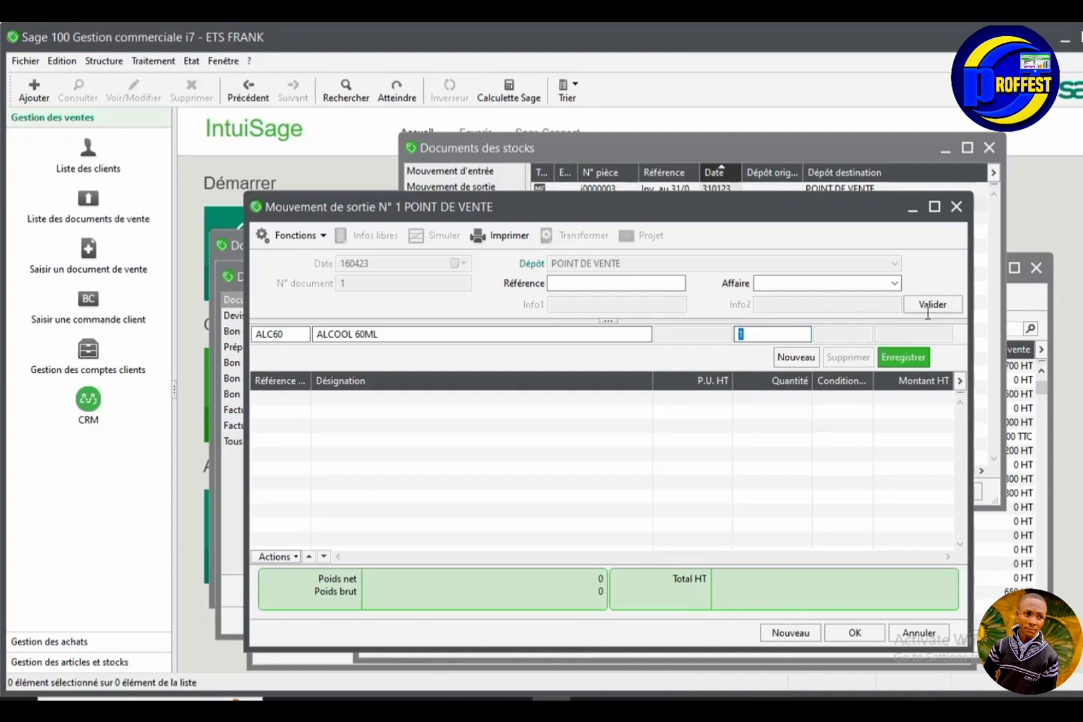
click(903, 357)
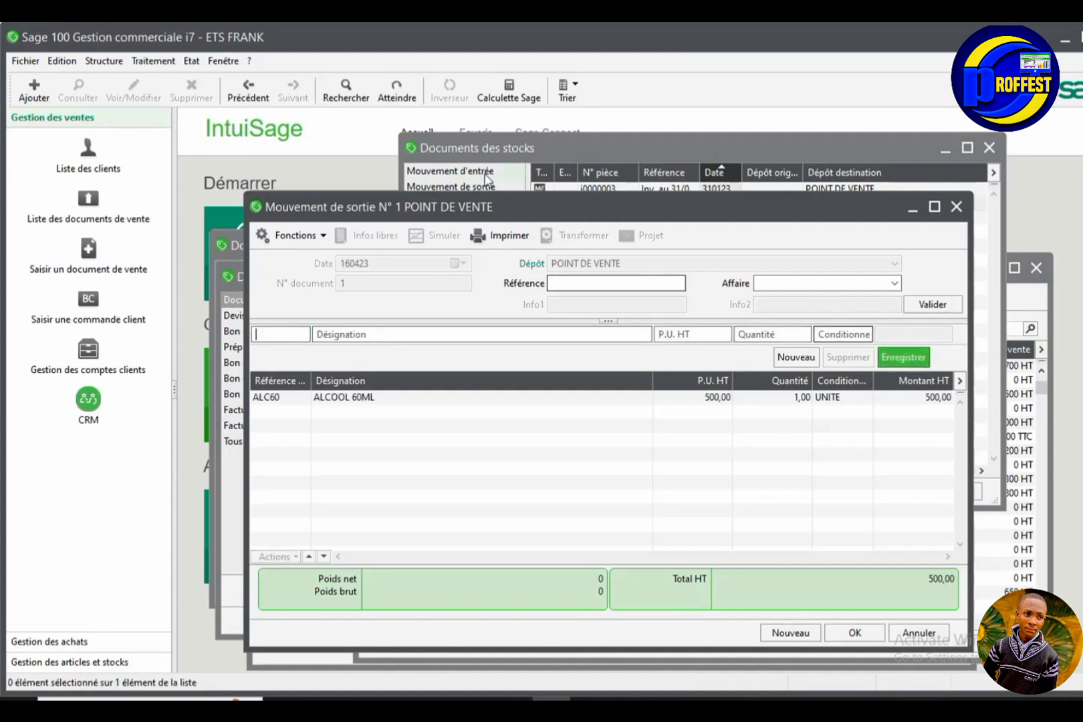
Step: Check the real stock of article ALC60 in the articles list and close the list
click(104, 61)
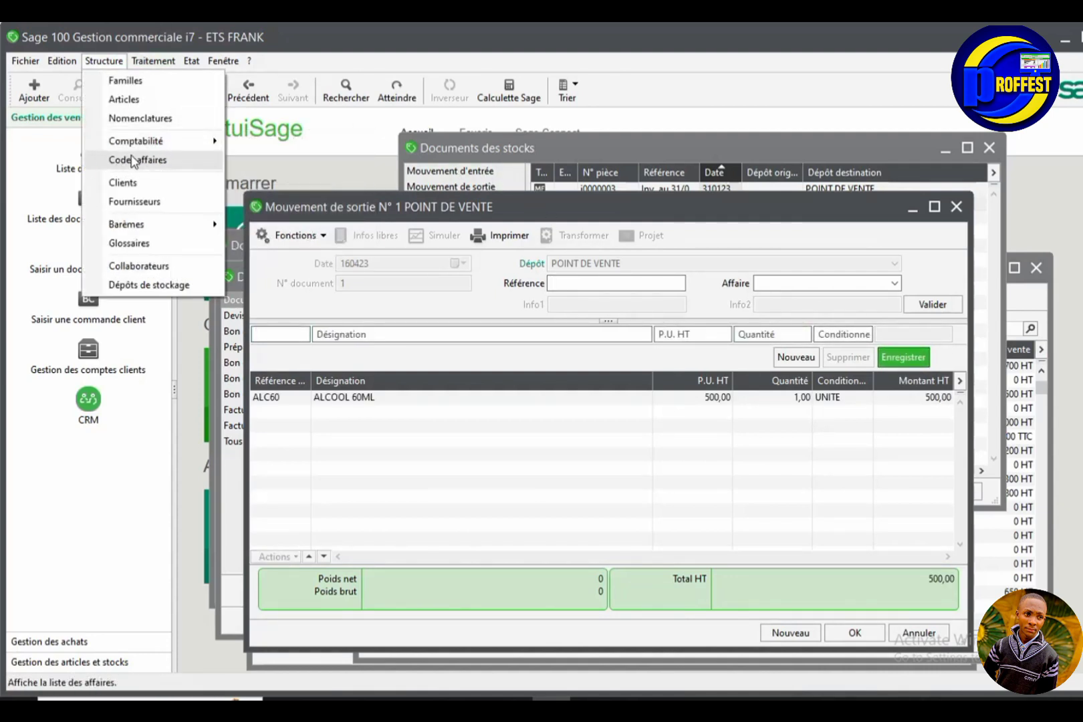
click(127, 99)
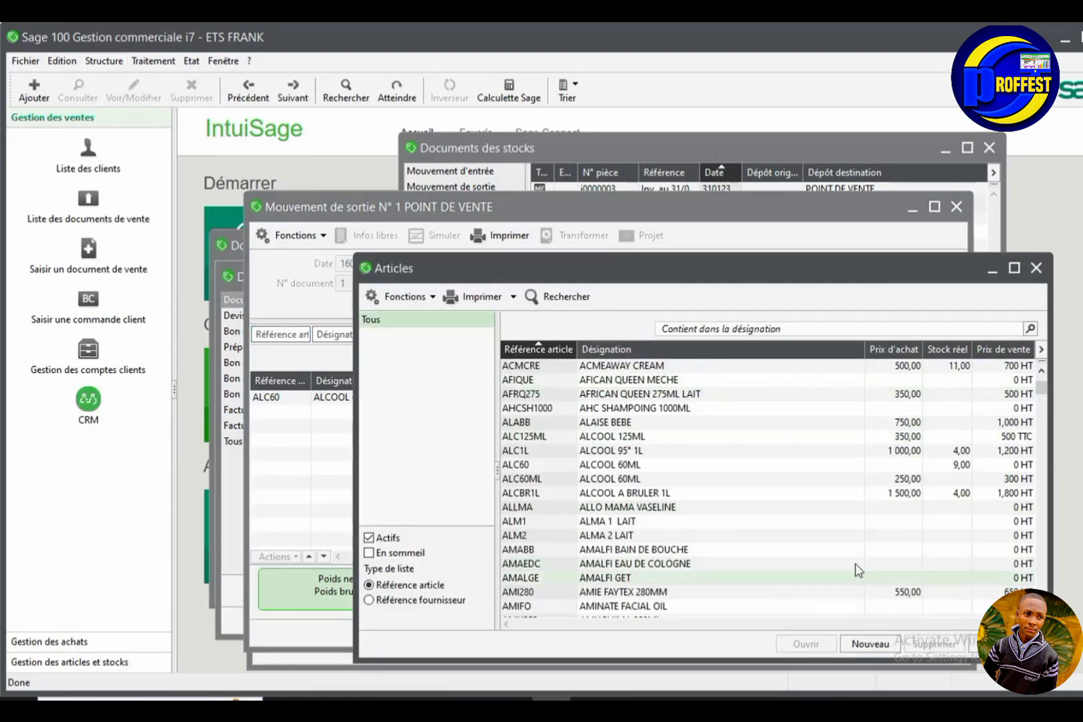
scroll(858, 570, down, 7)
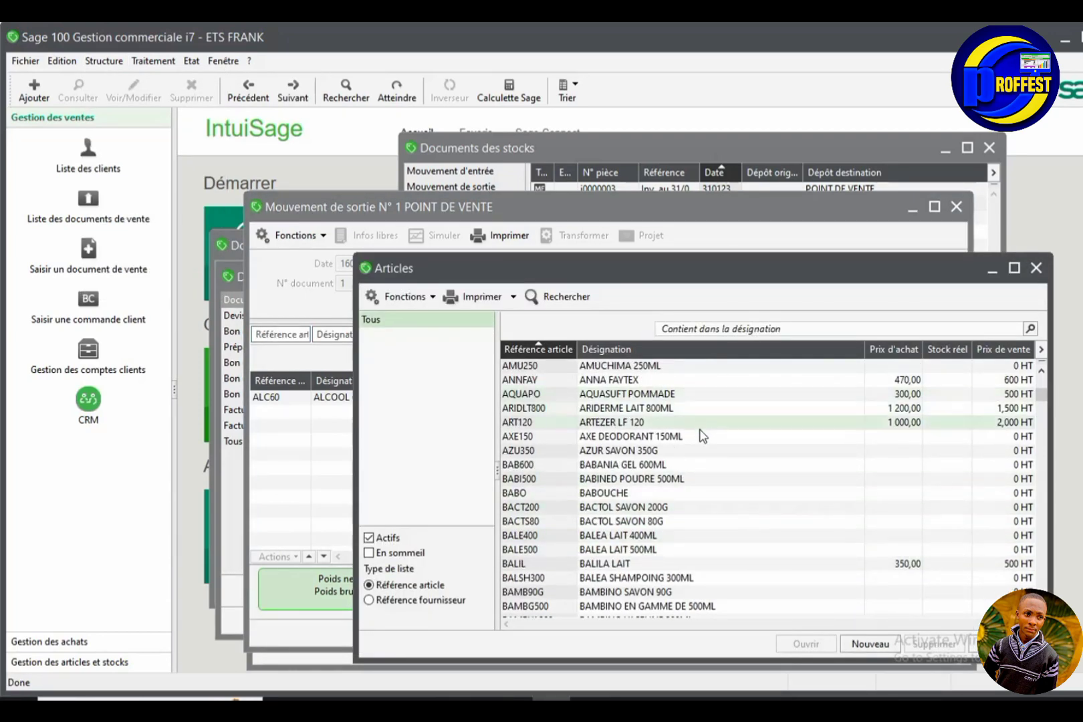
scroll(702, 441, up, 2)
scroll(701, 449, up, 3)
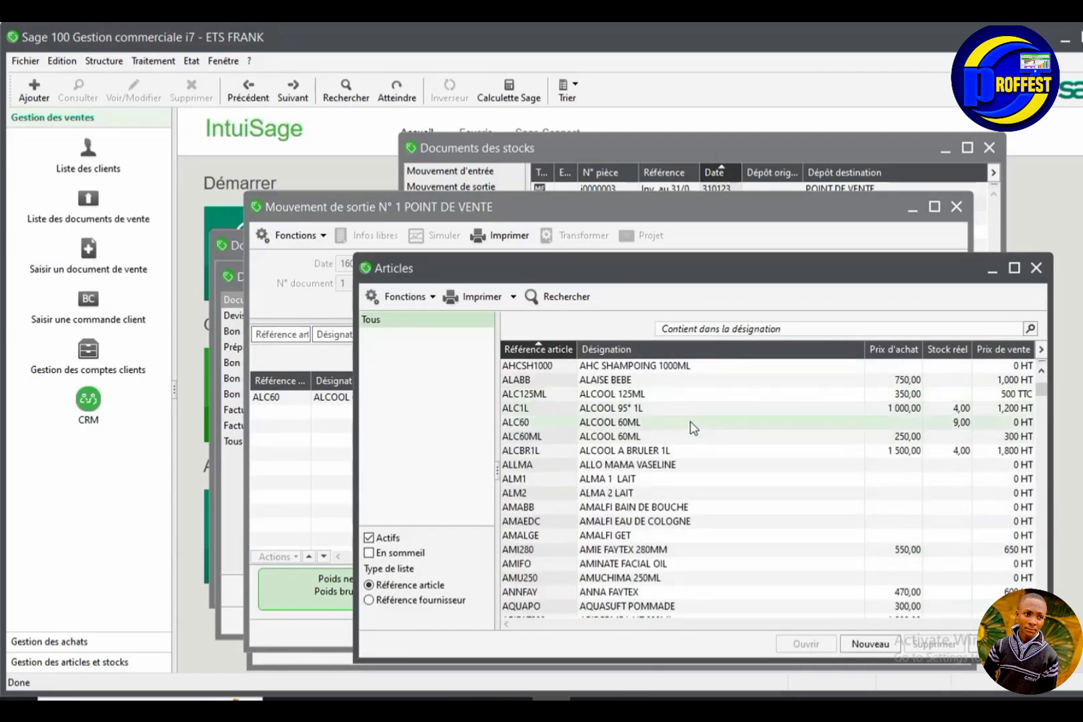
click(691, 423)
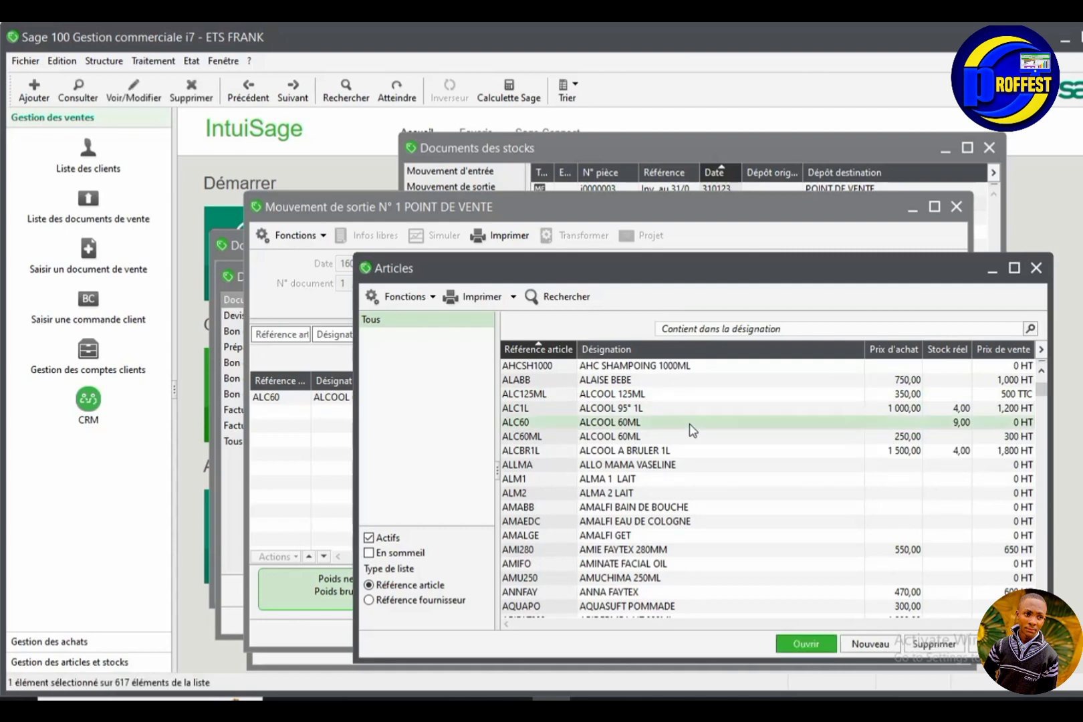
click(1036, 268)
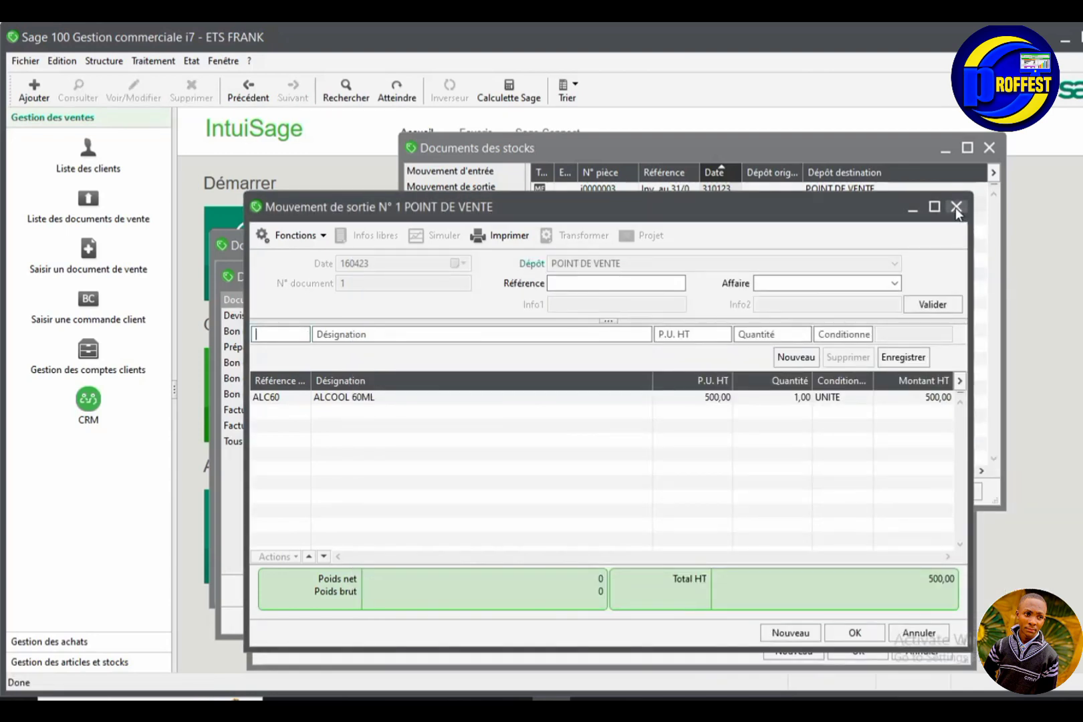
Step: Review the storage depots list (Dépôts de stockage), then close it and the exit movement
click(107, 61)
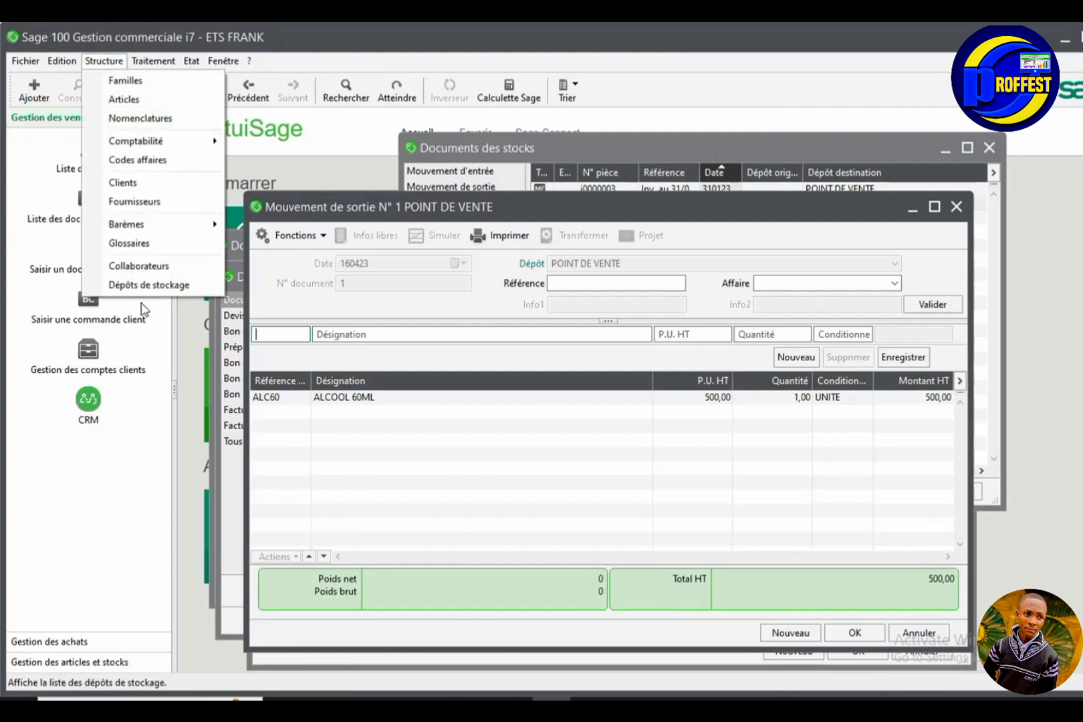
click(154, 287)
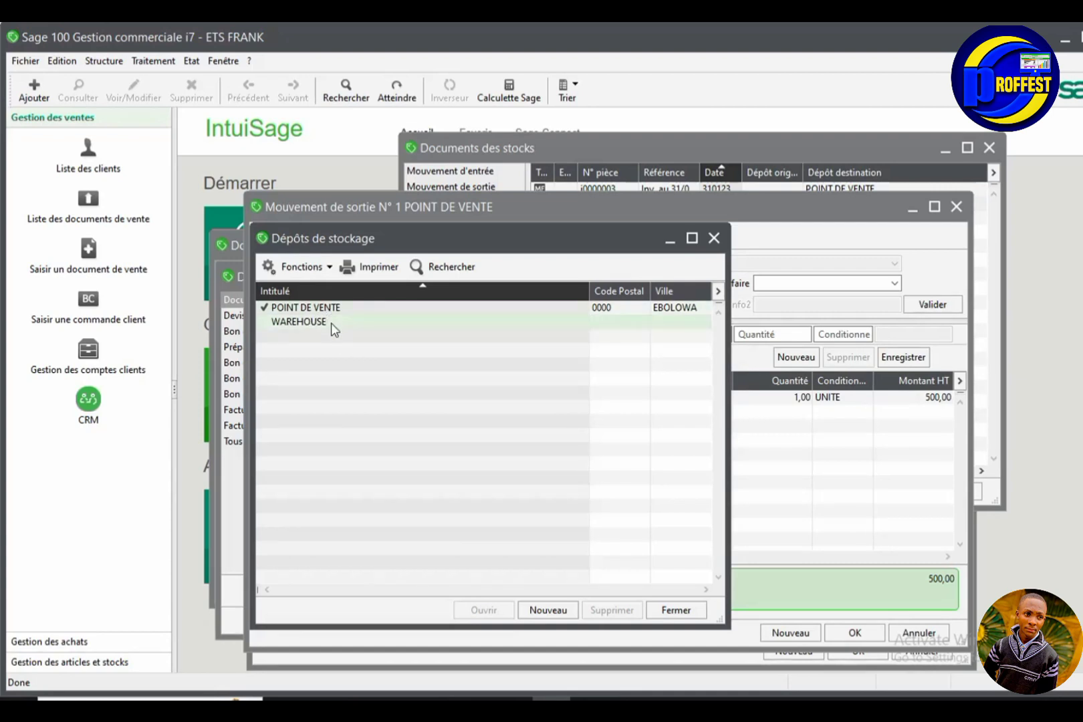
click(342, 310)
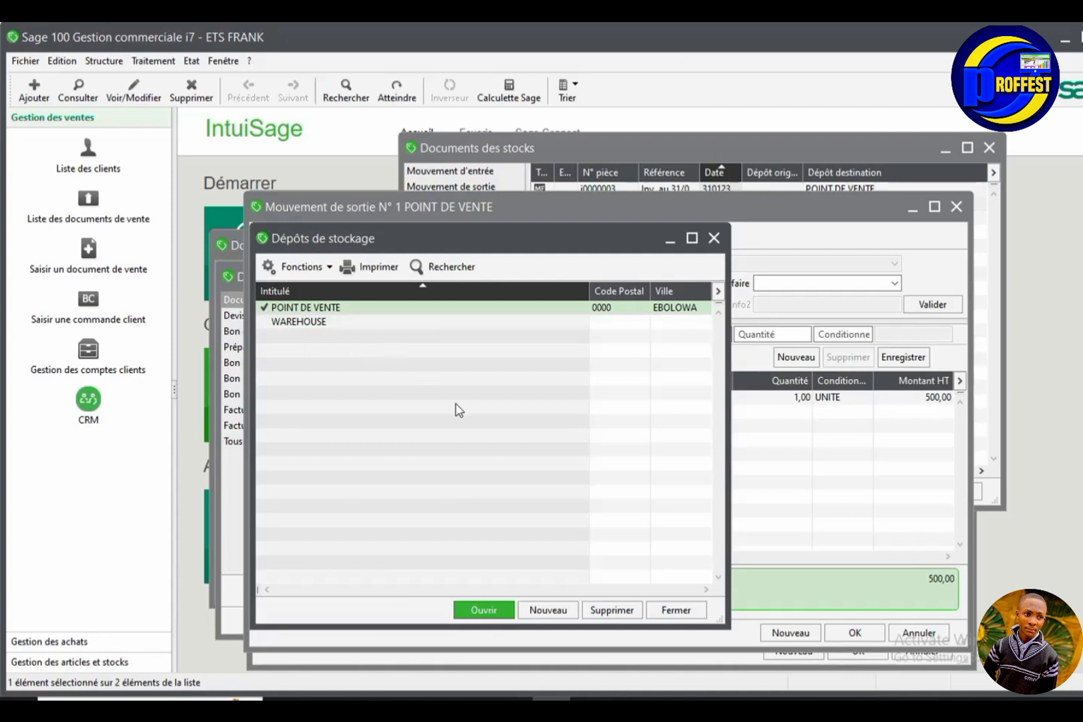
click(714, 238)
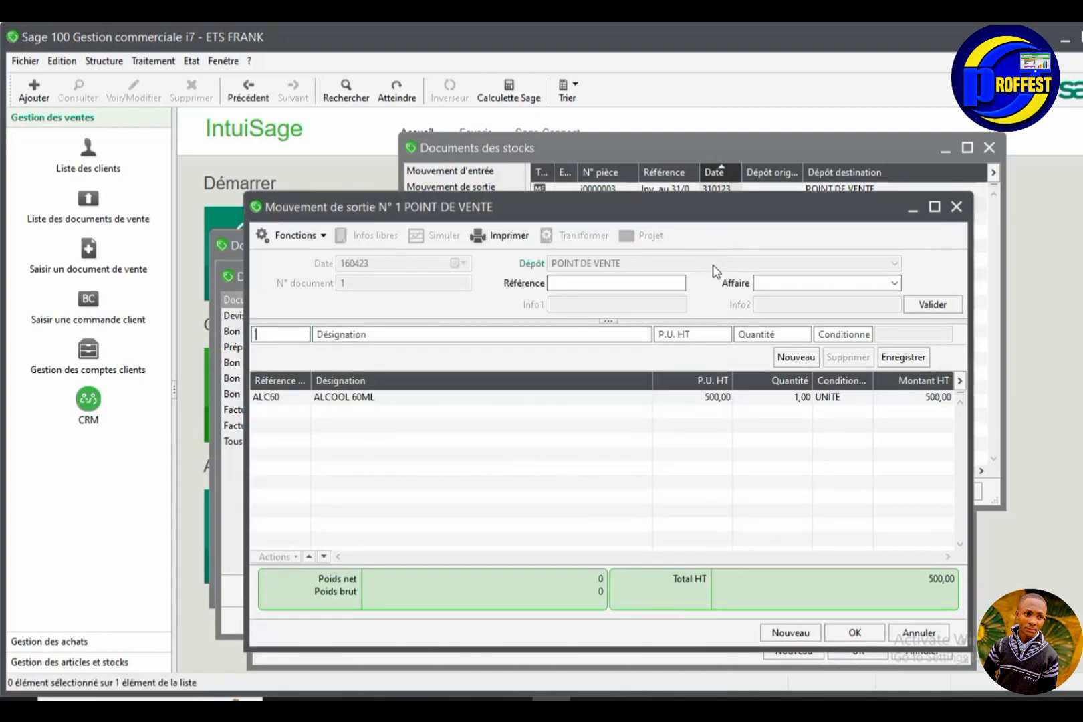
click(953, 209)
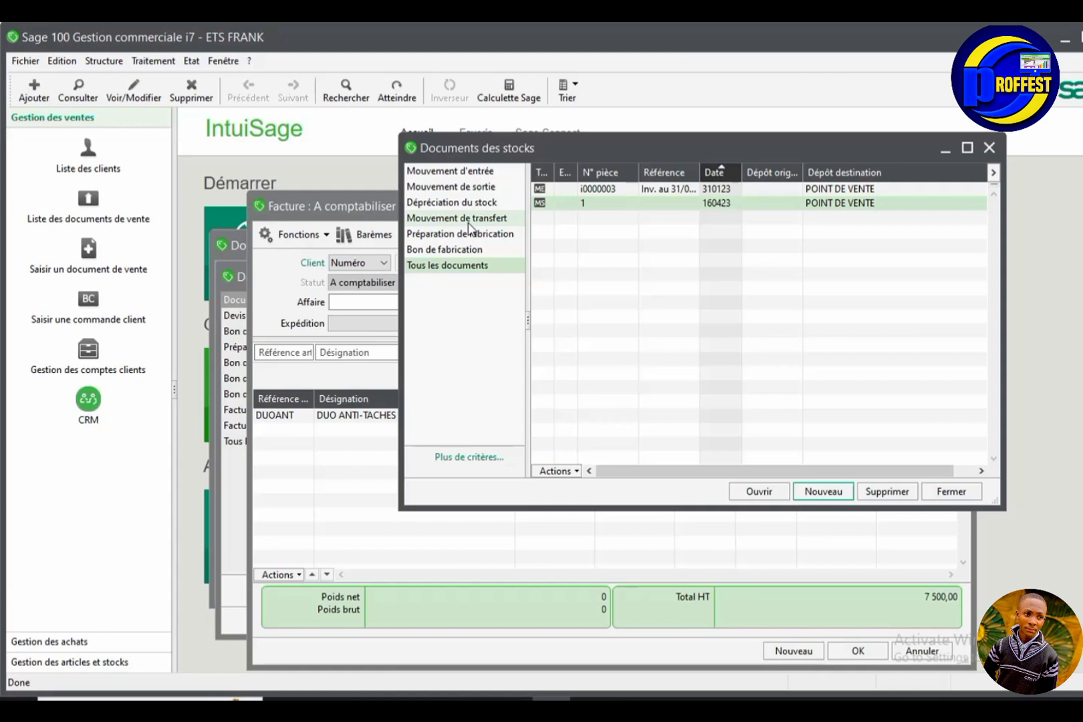
Step: Create a transfer movement (Mouvement de transfert) from POINT DE VENTE to WAREHOUSE and validate its header
click(468, 223)
click(821, 493)
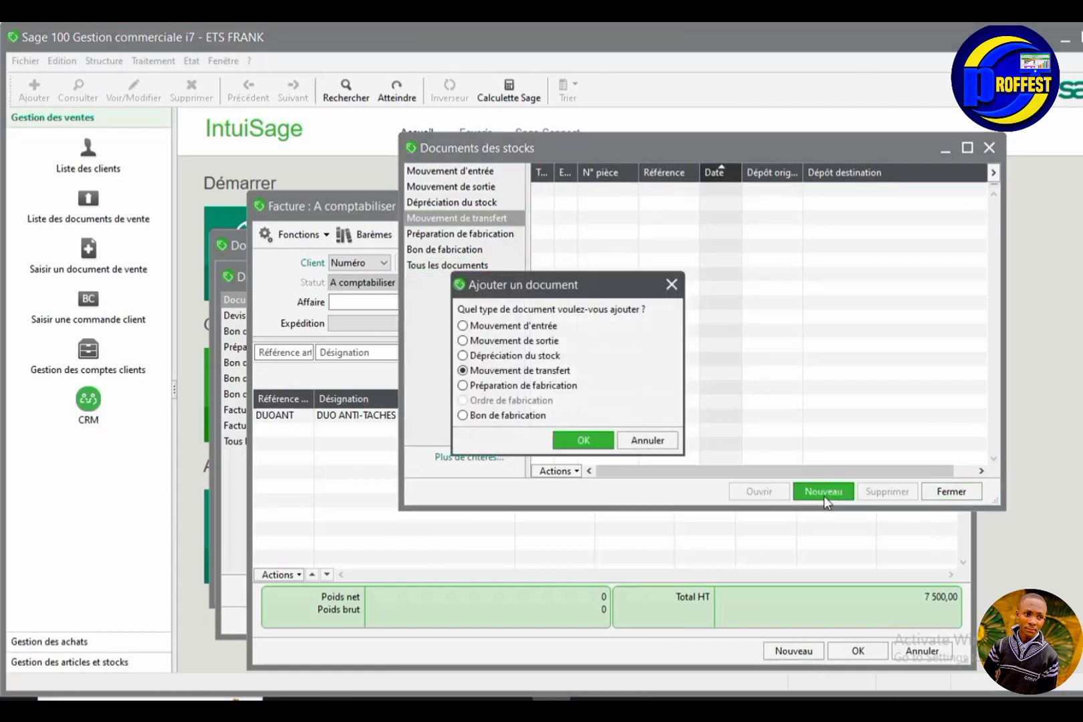
click(579, 440)
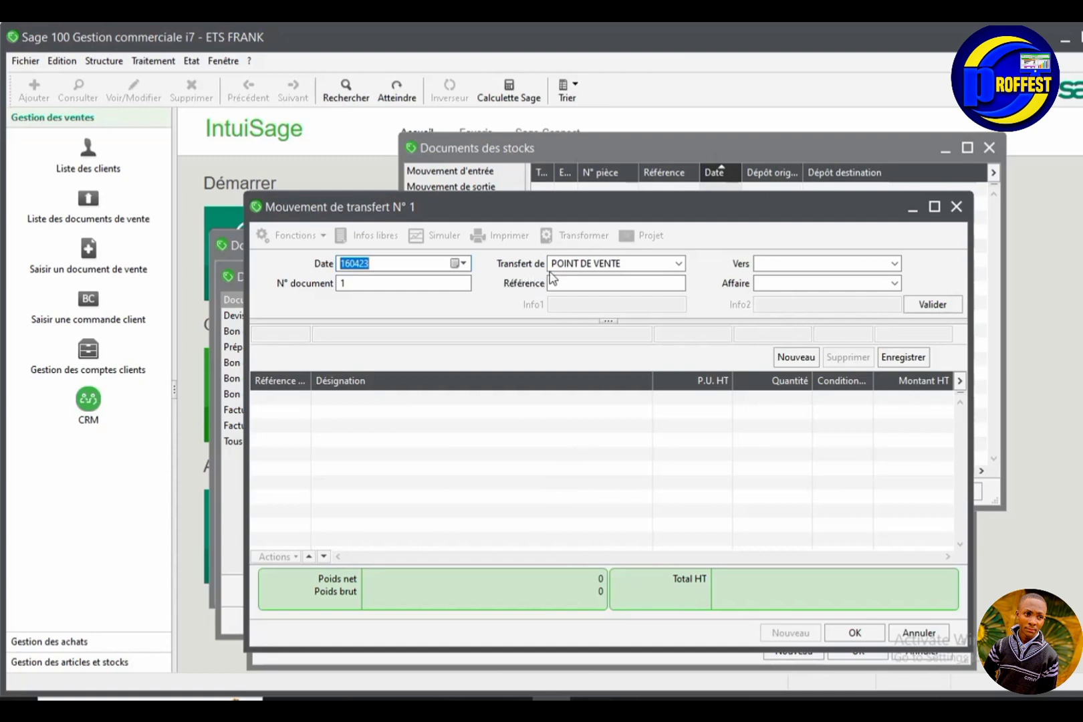
click(893, 264)
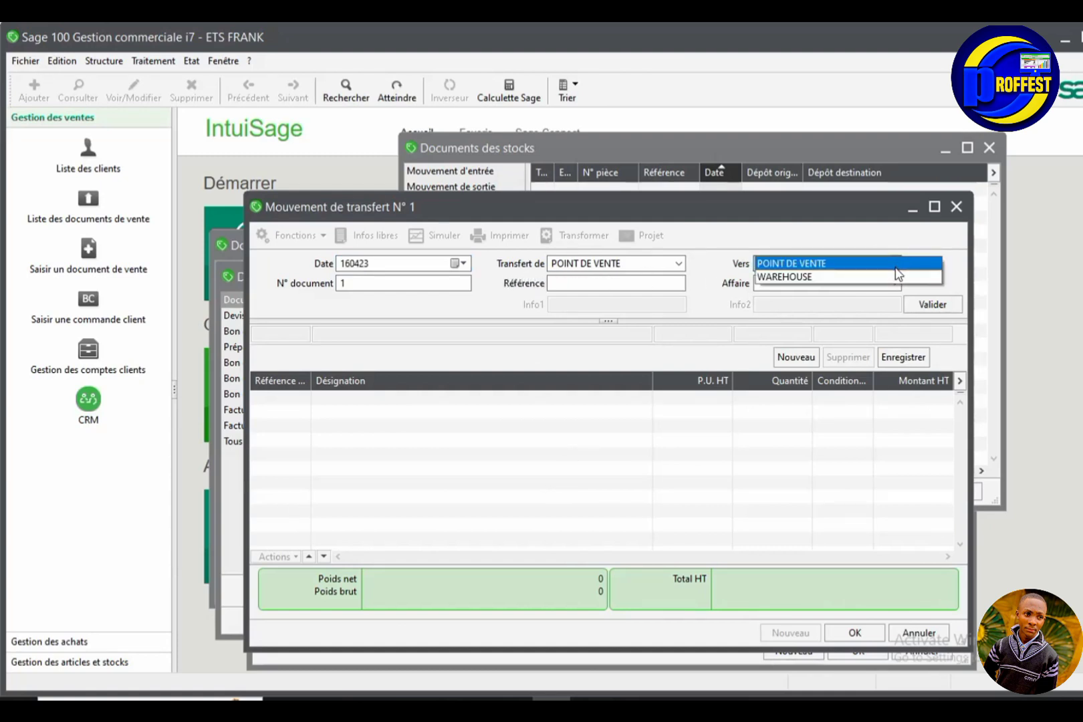
click(776, 279)
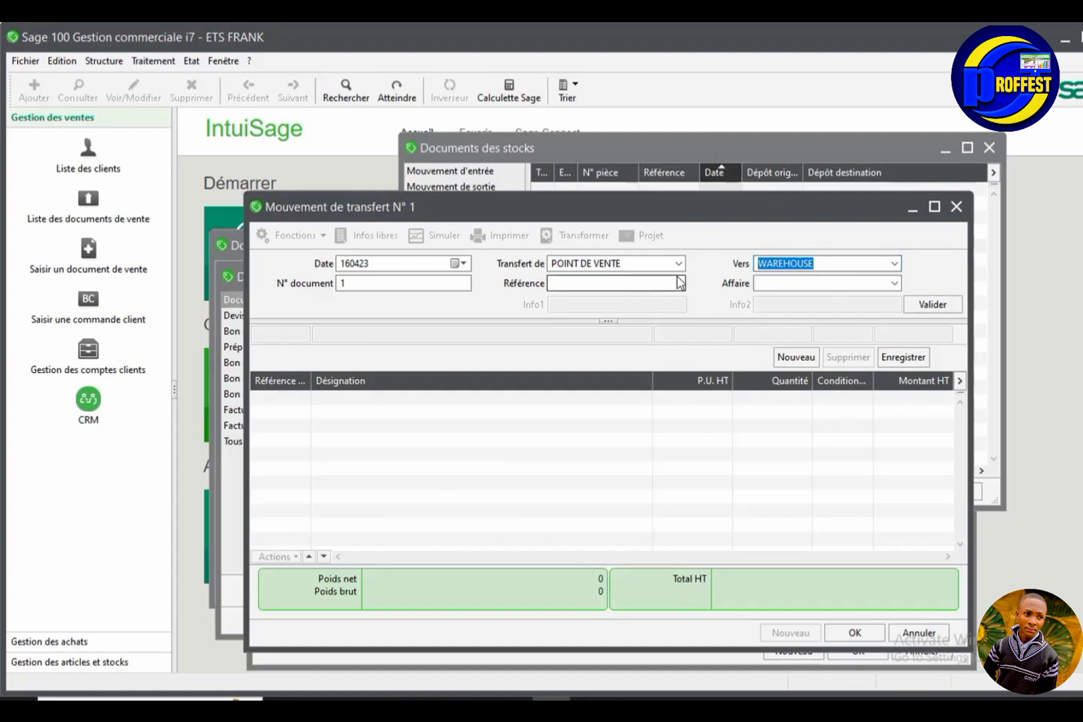
drag(620, 264, 565, 264)
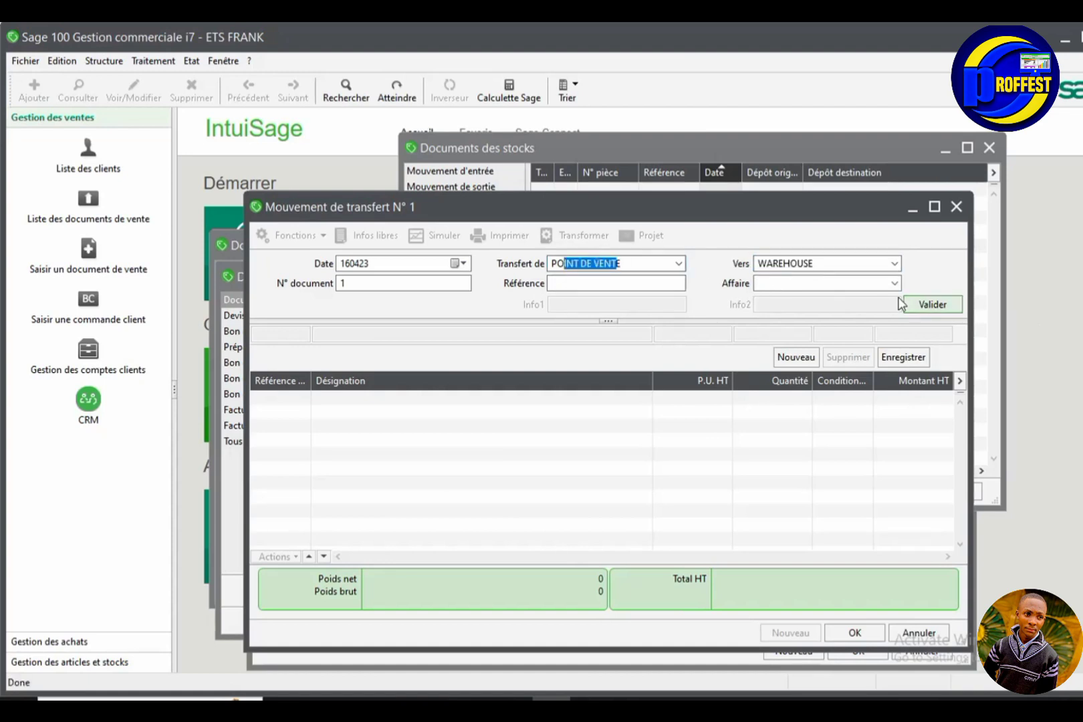
click(932, 304)
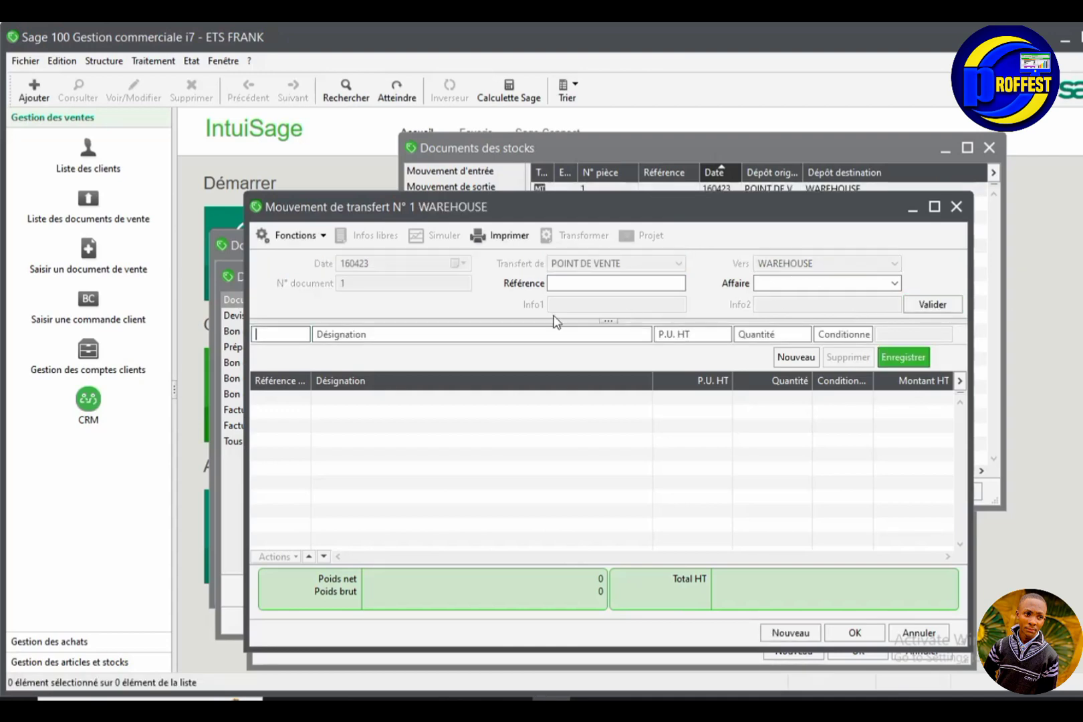
Step: Open the article selection for the transfer line and add the Stock réel, Prix d'achat and Prix de vente columns to its list
text(E)
key(Tab)
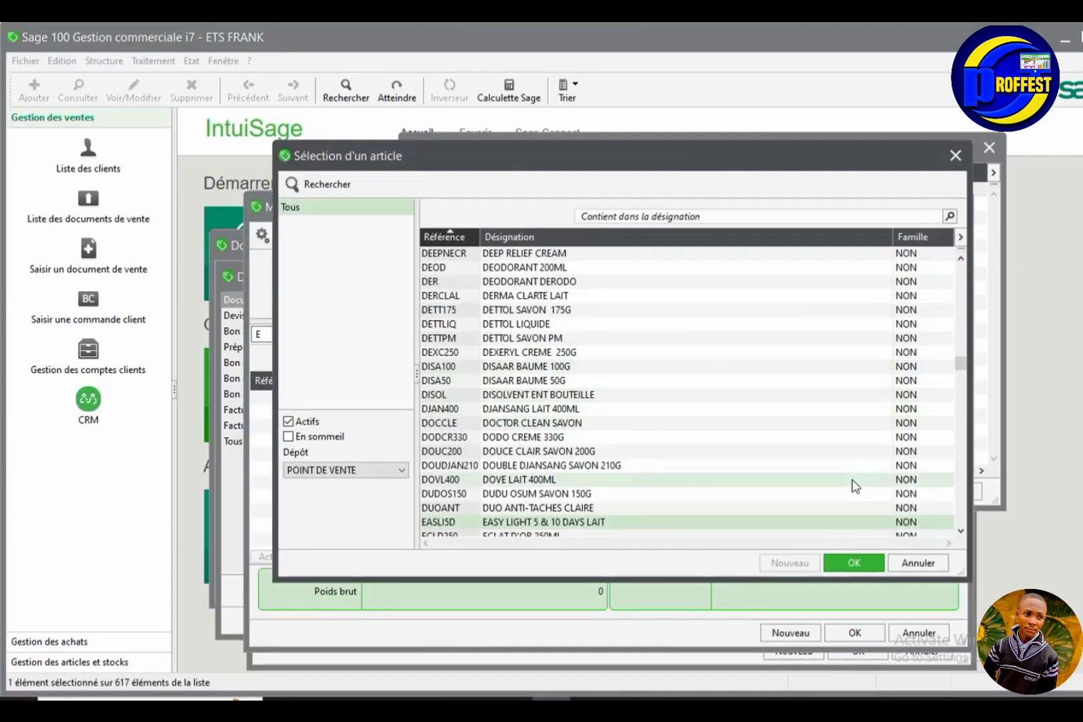
right_click(850, 359)
click(919, 508)
click(378, 364)
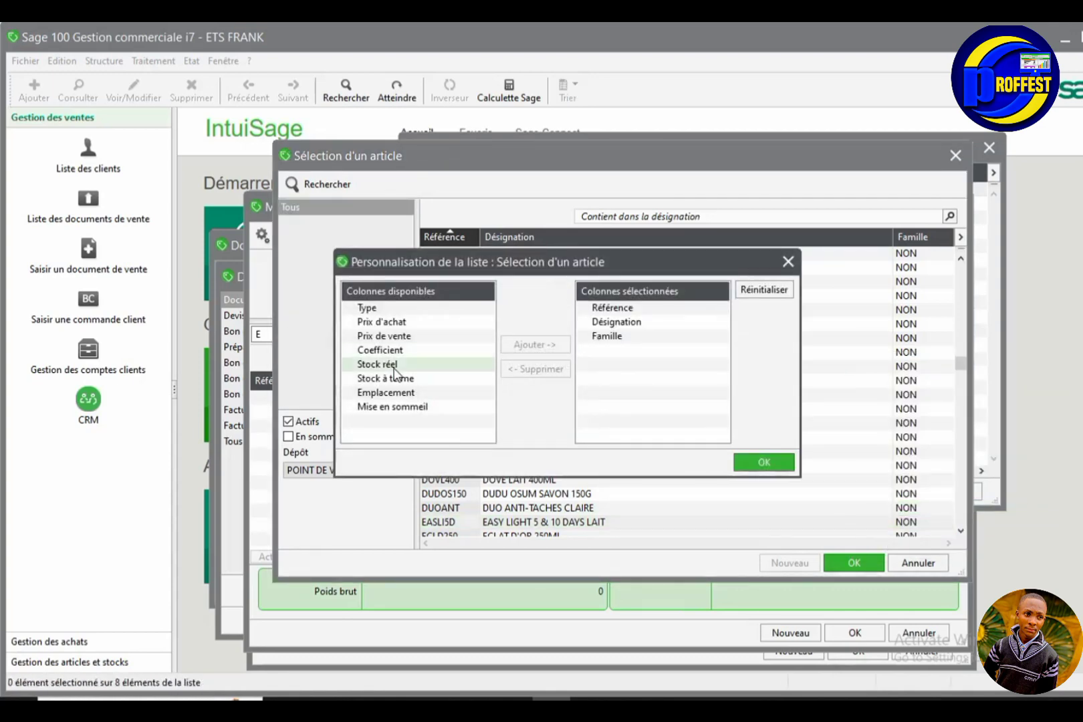
click(530, 345)
click(394, 322)
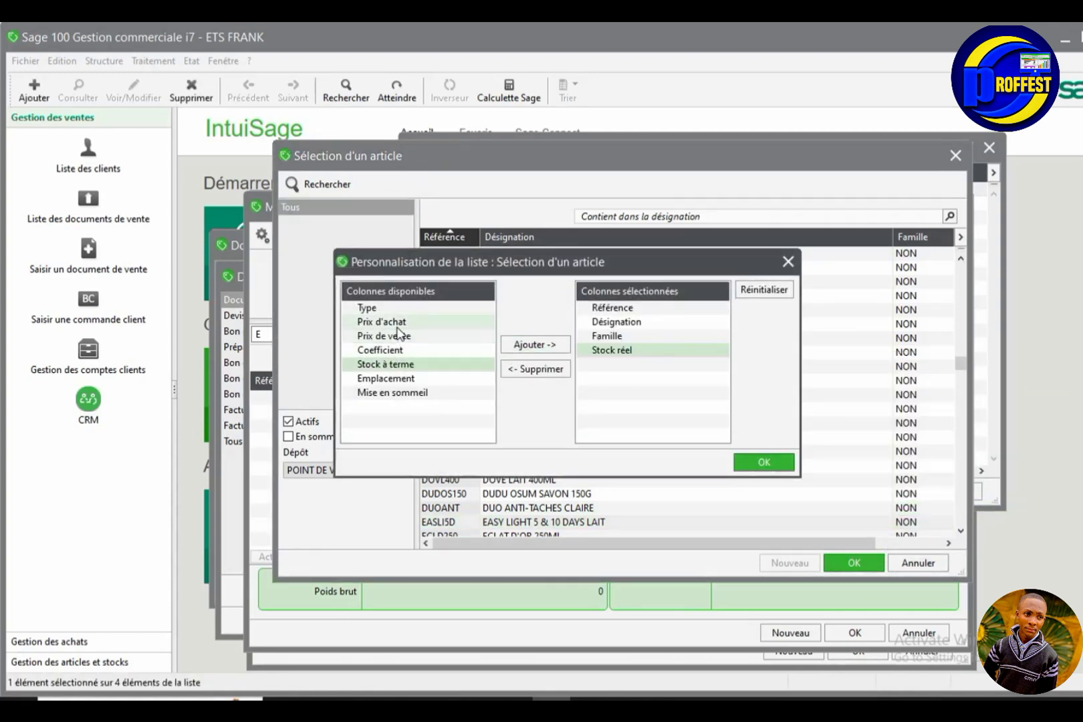
click(545, 345)
click(545, 346)
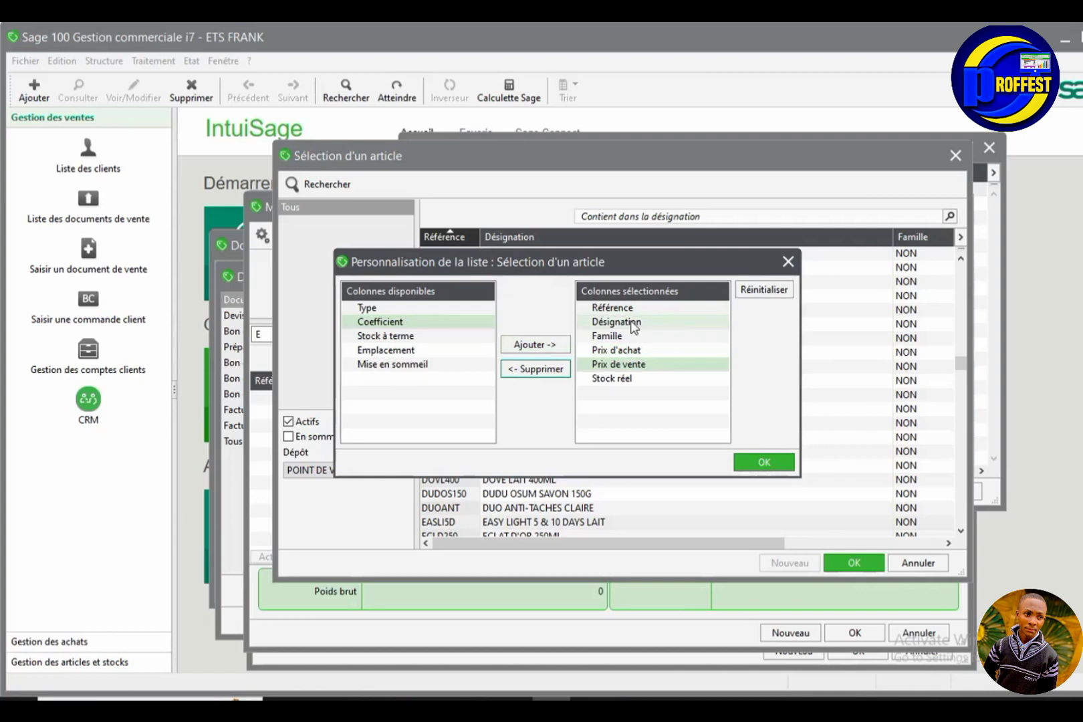
Step: Remove the Famille column from the article selection list, apply the customization and auto-adjust the column widths
click(626, 336)
click(553, 367)
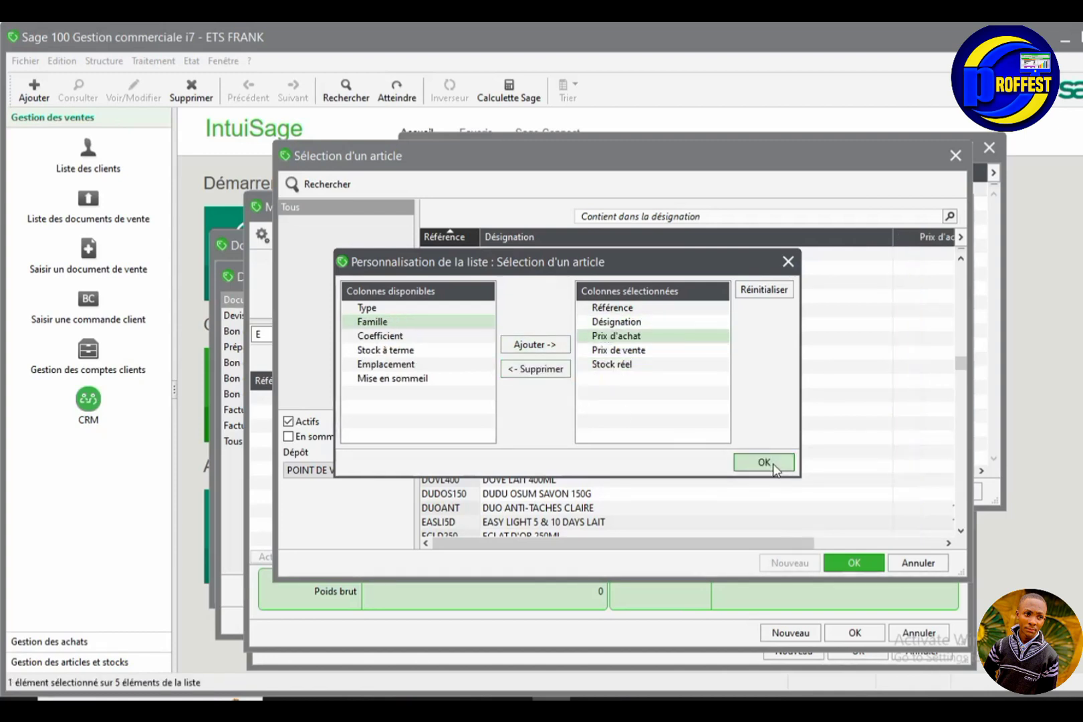
click(767, 463)
right_click(770, 463)
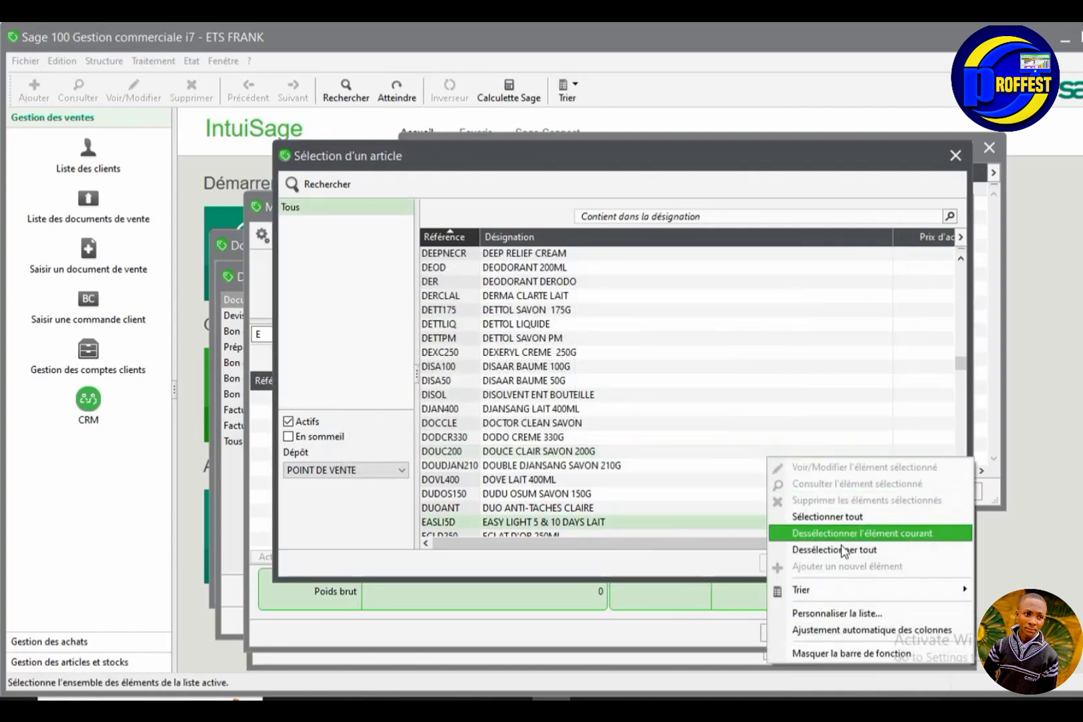
click(849, 640)
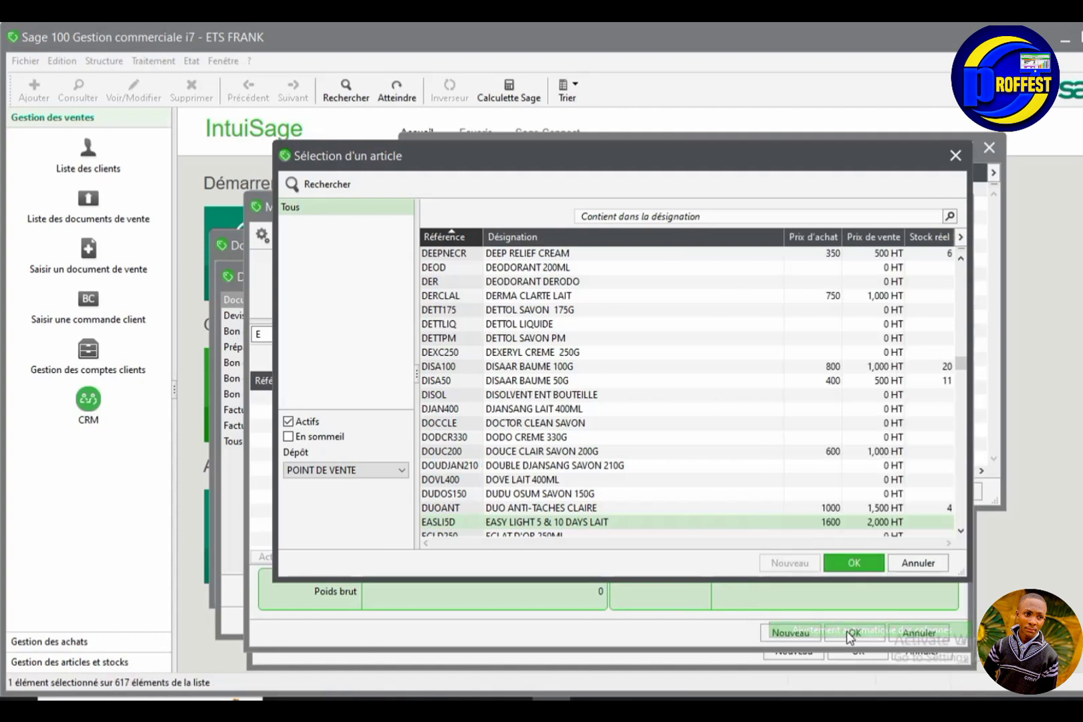
Step: Add article DISA100 (DISAAR BAUME 100G) with quantity 10 to the transfer movement and save the line
double_click(841, 368)
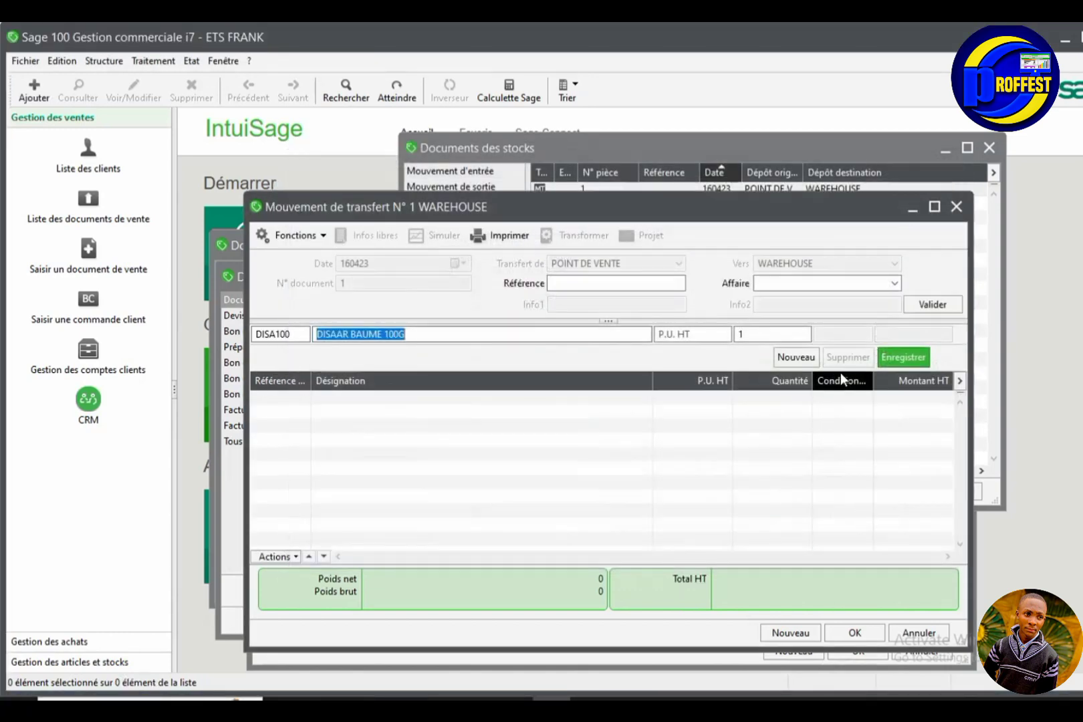
click(768, 332)
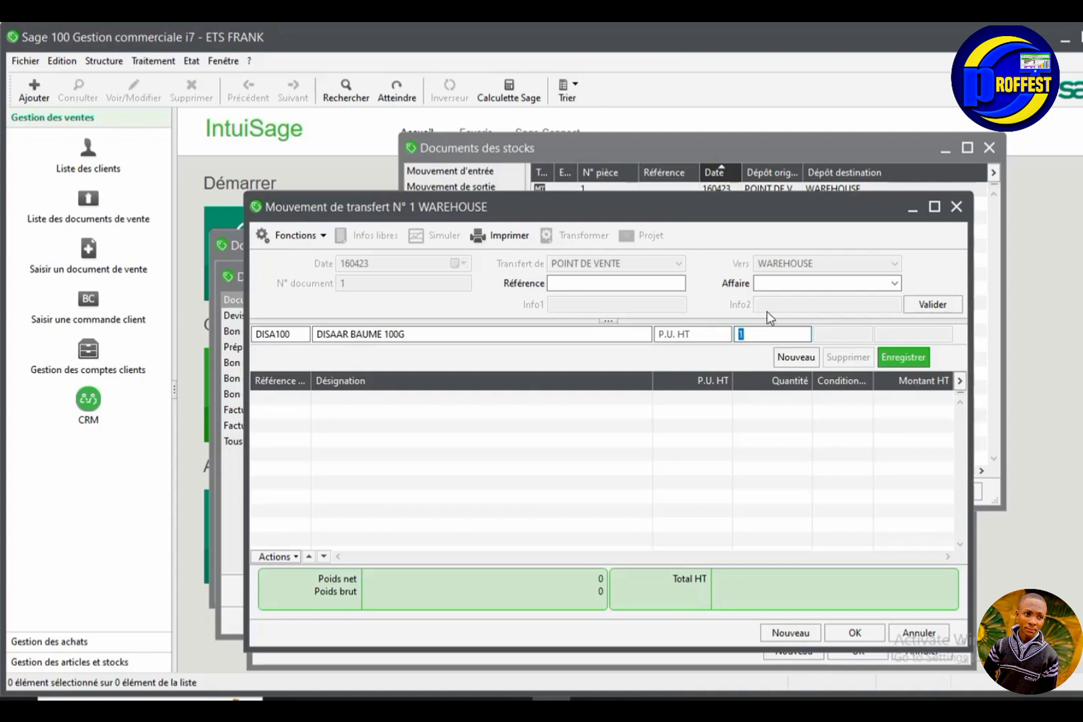
text(10)
click(901, 357)
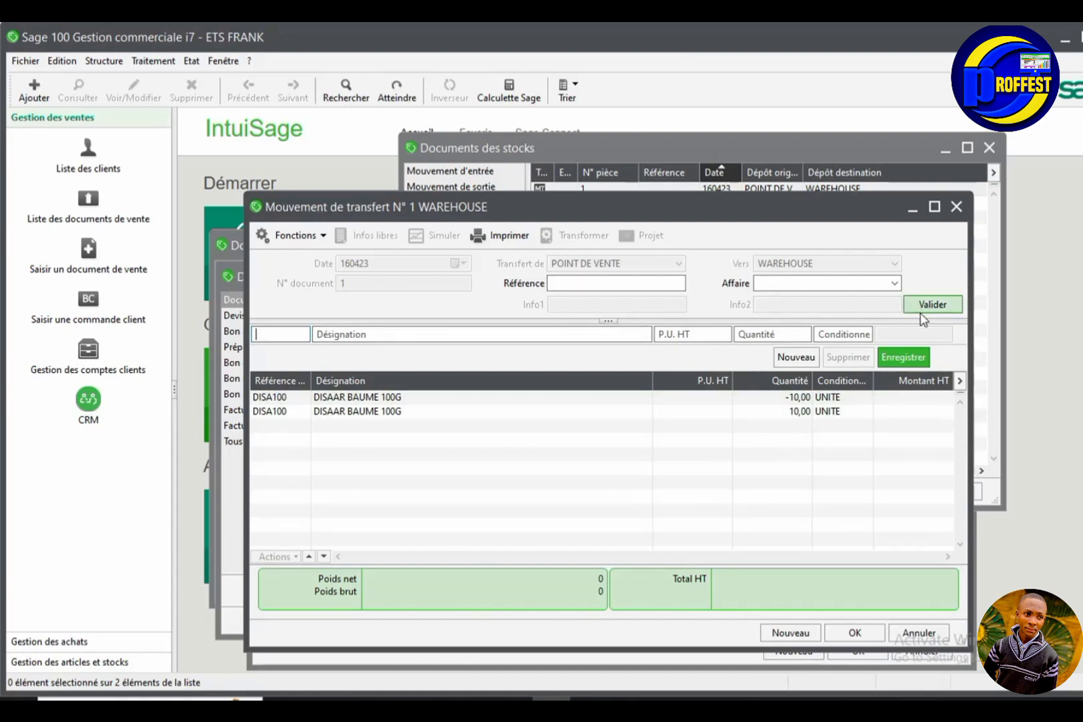
Step: Confirm the transfer movement, then close the stock documents list and the open customer invoice
click(856, 633)
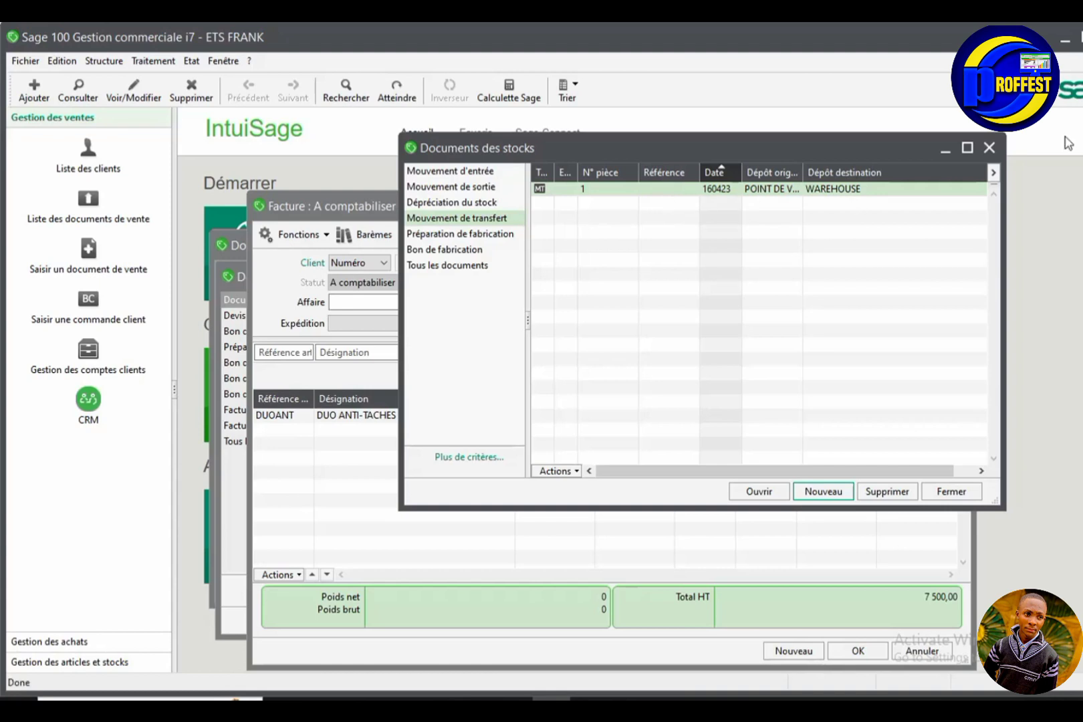
click(993, 154)
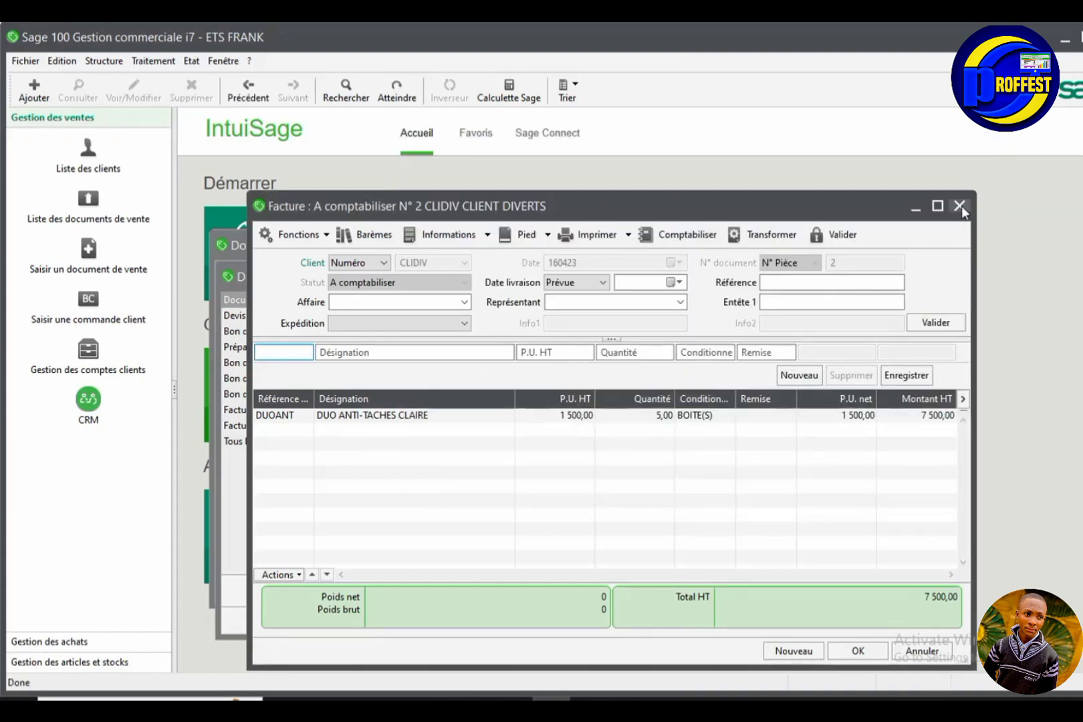
click(962, 206)
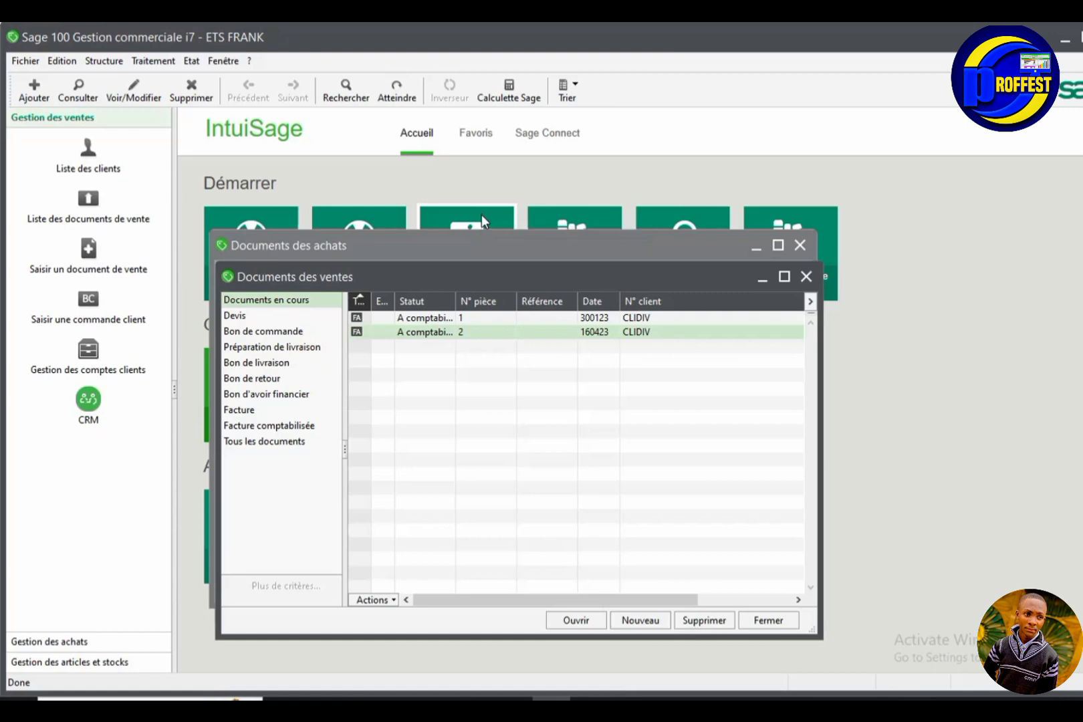
Step: Review the transfer movements in the stock documents list (Documents des stocks) and close the list
click(153, 60)
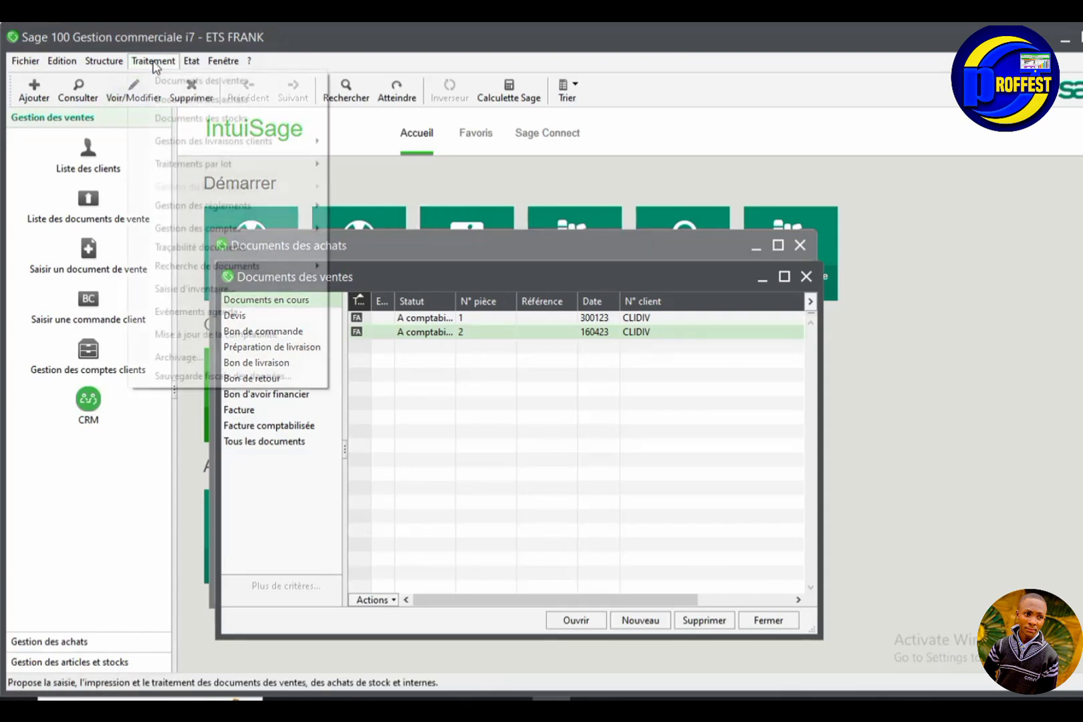
click(224, 116)
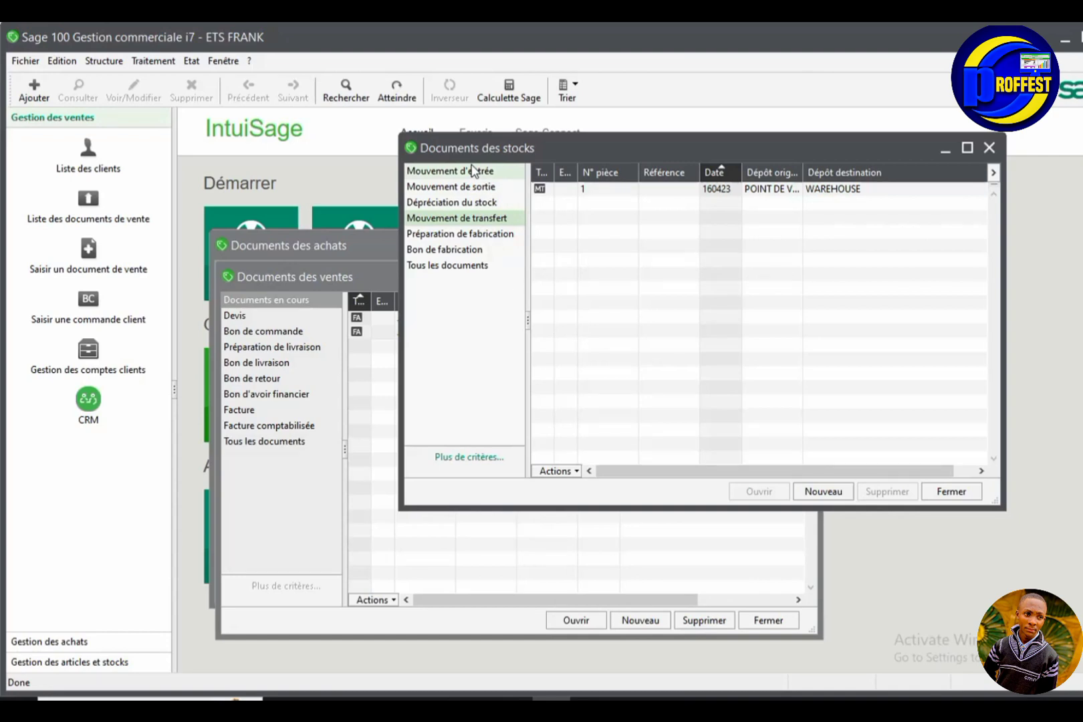
click(990, 148)
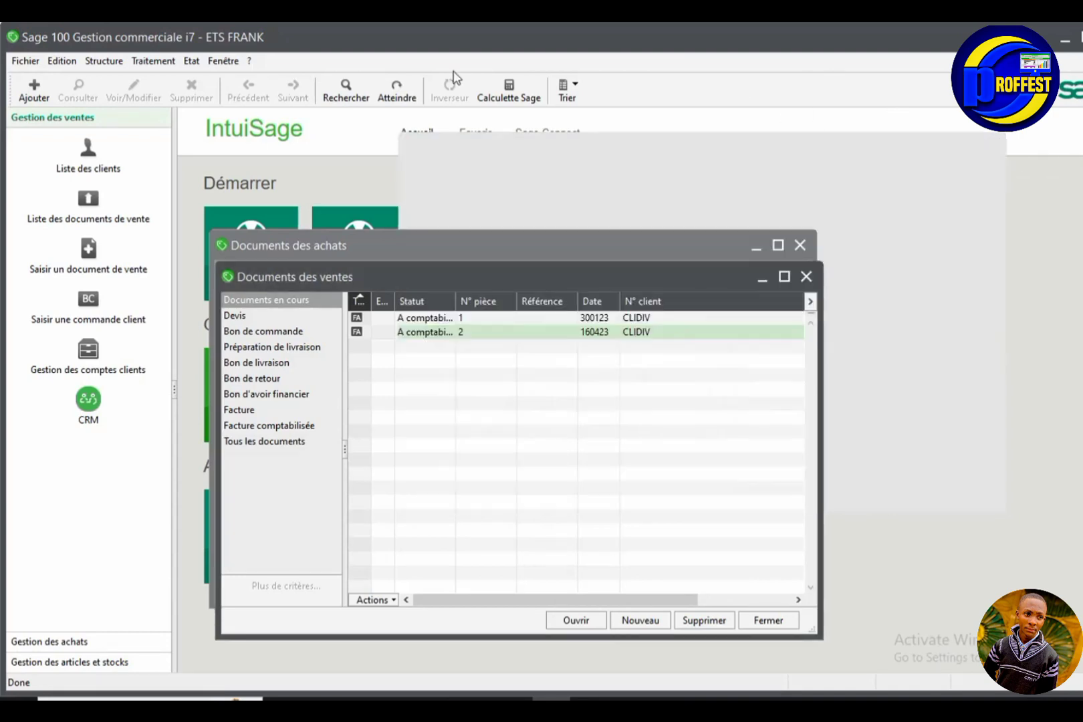
Step: Move the sales documents window (Documents des ventes) aside to uncover part of the purchase documents list
click(153, 60)
mouse_move(200, 267)
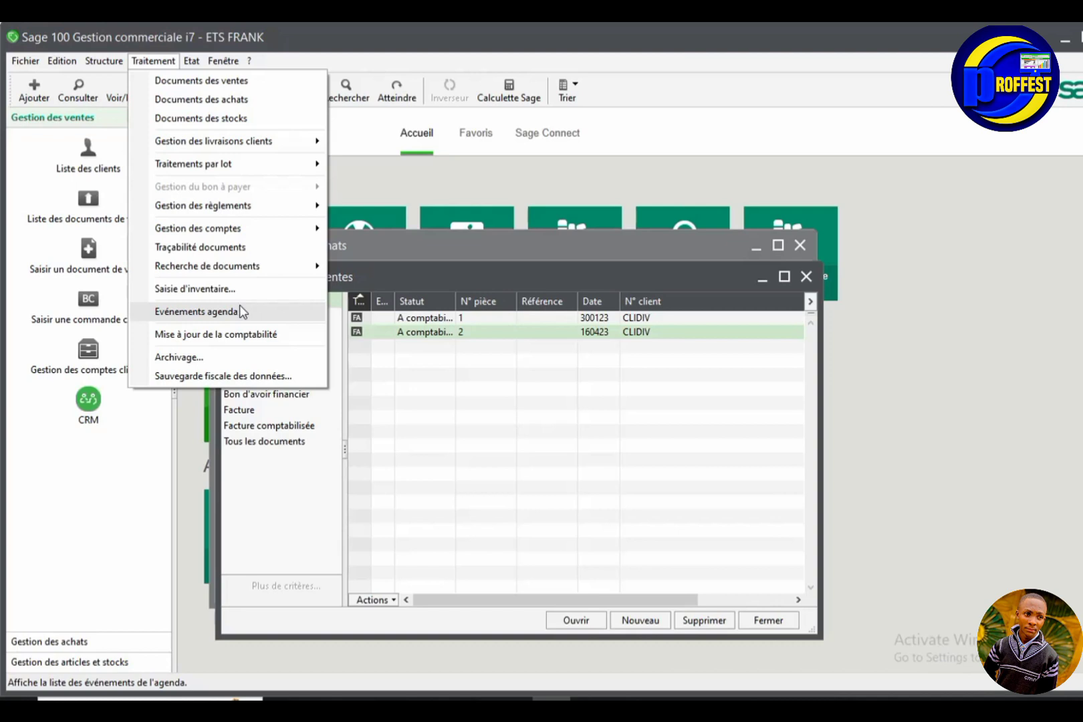
drag(622, 275, 735, 289)
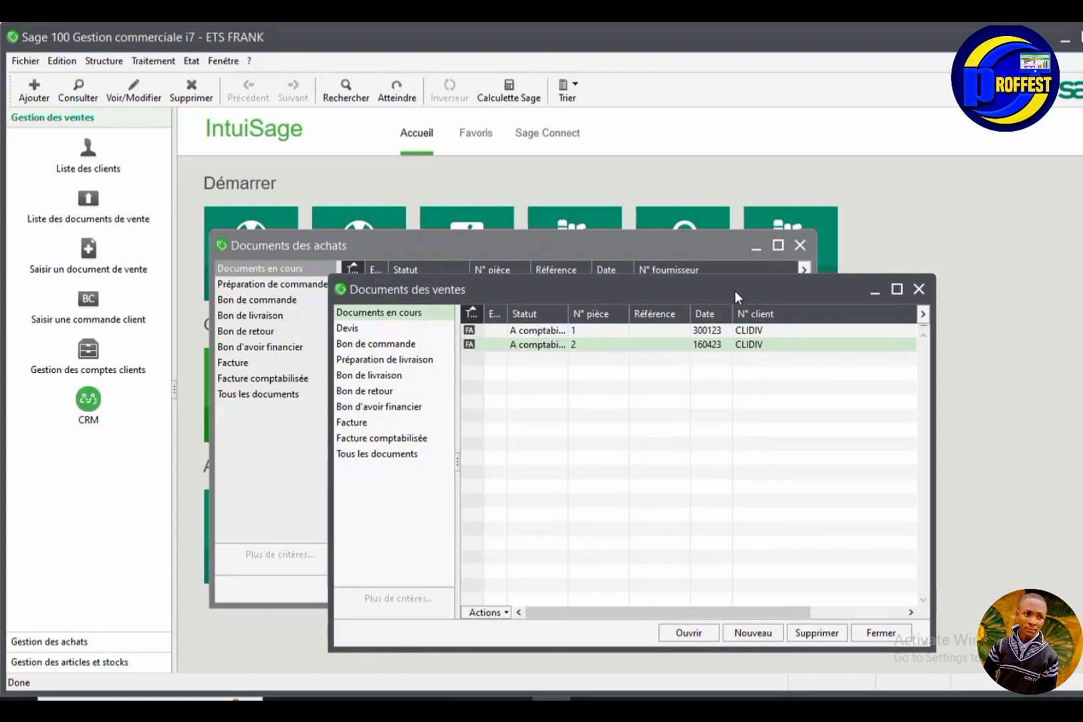